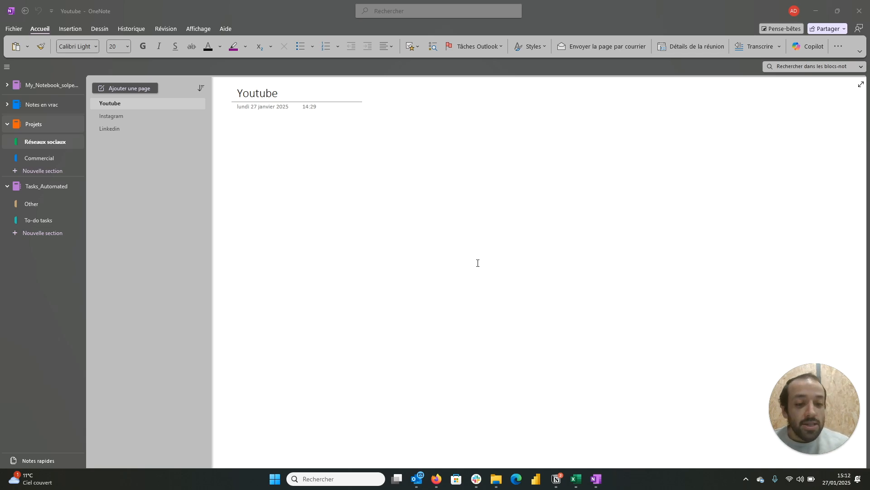
# Step: Switch the ribbon layout from simplified to the classic ribbon (Ruban classique)
pyautogui.click(860, 54)
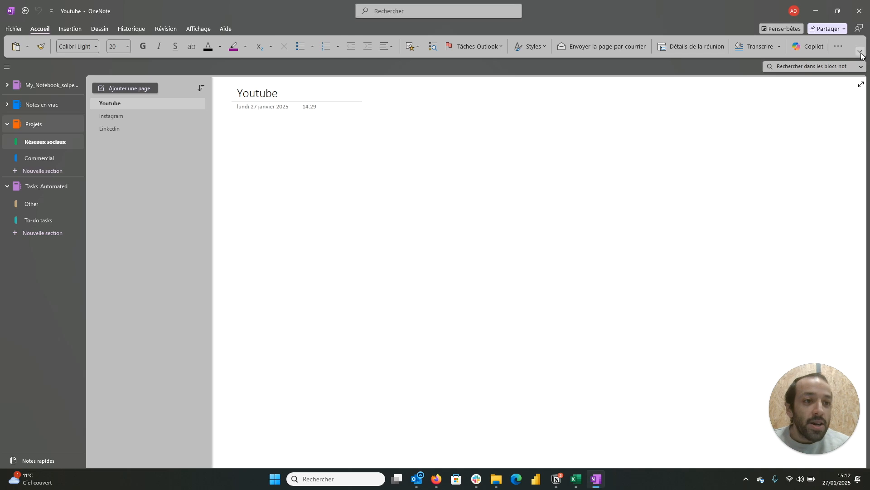
pyautogui.click(861, 53)
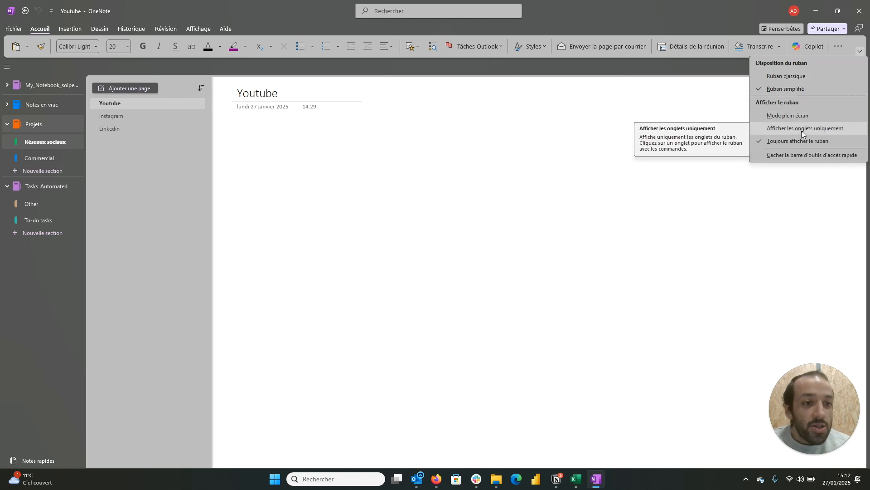
pyautogui.click(796, 76)
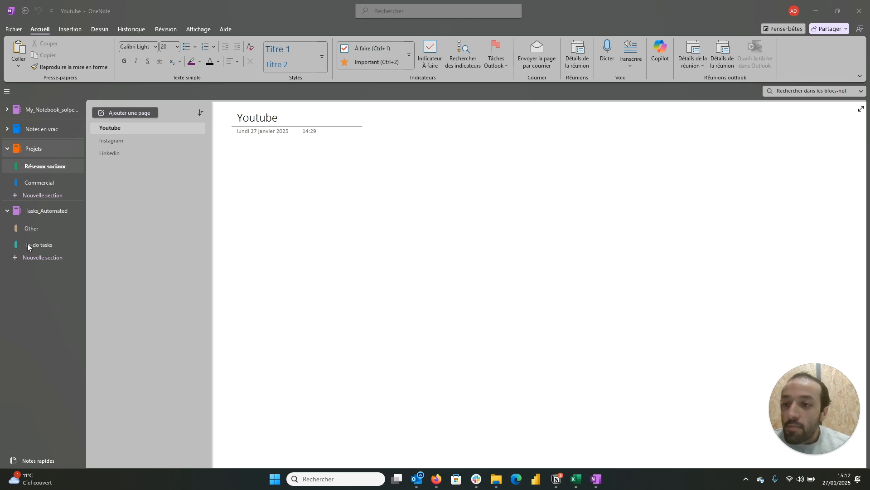
# Step: In the Commercial section, indent the Déroulement page one level deeper and return it to the same level as Prérequis
pyautogui.click(47, 180)
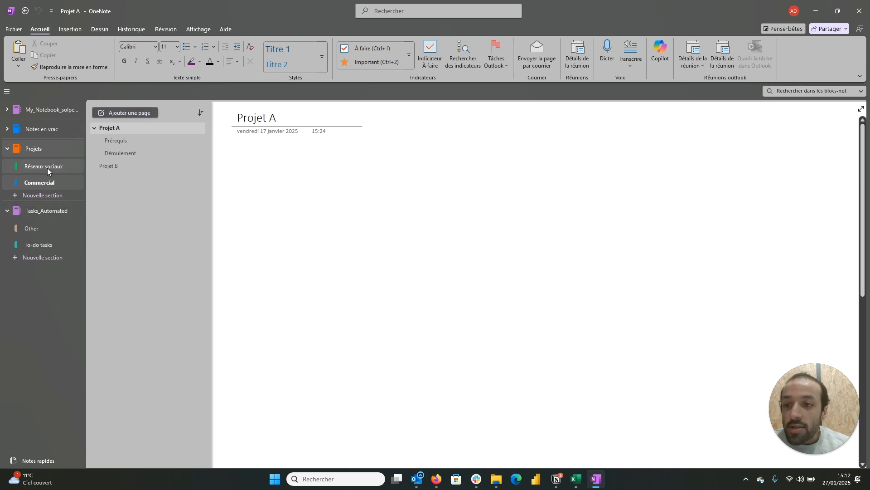
pyautogui.click(114, 130)
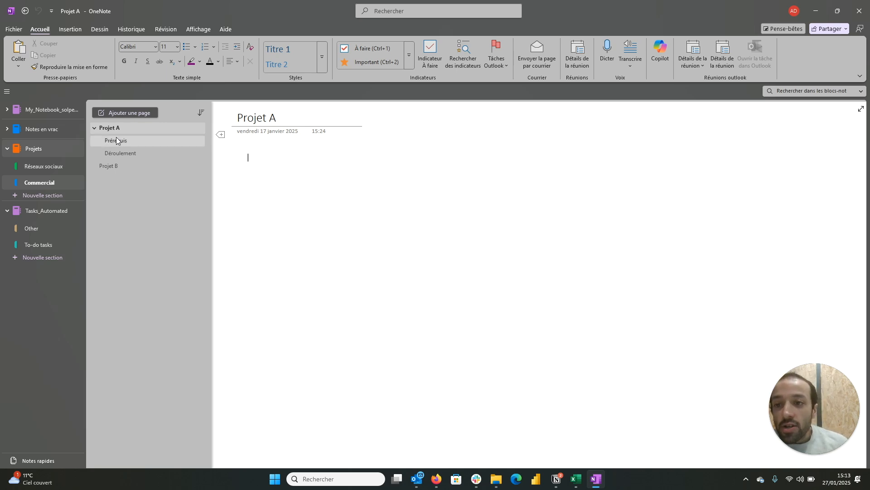
pyautogui.click(118, 153)
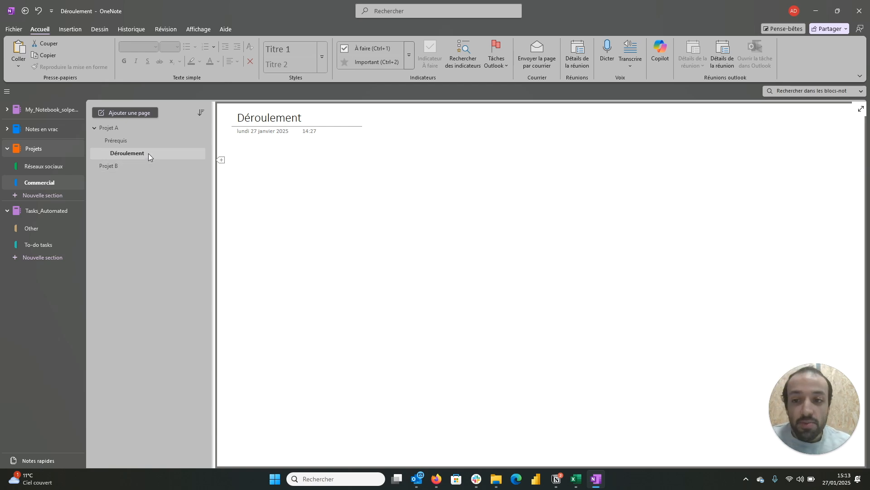
pyautogui.moveTo(145, 153); pyautogui.dragTo(136, 154)
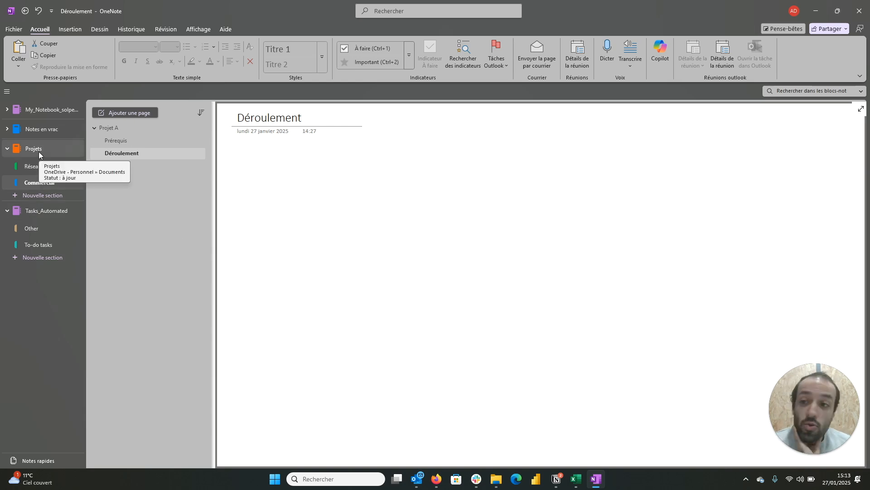
pyautogui.rightClick(21, 300)
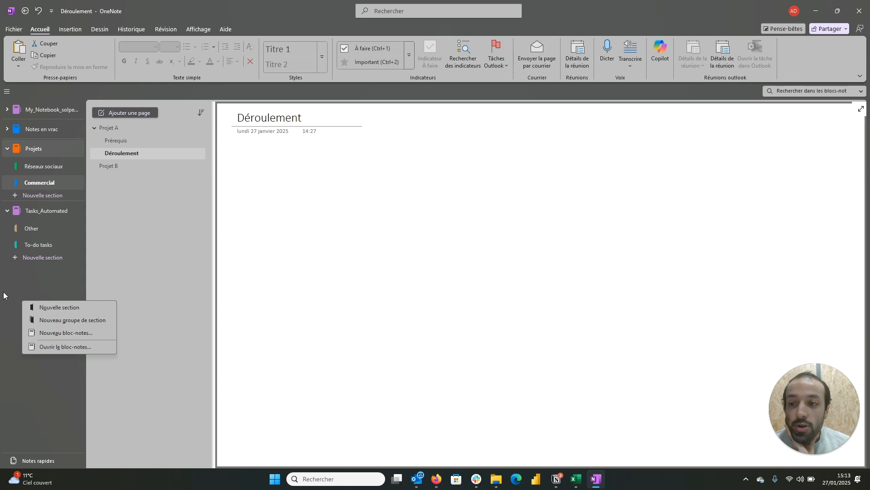
pyautogui.click(40, 151)
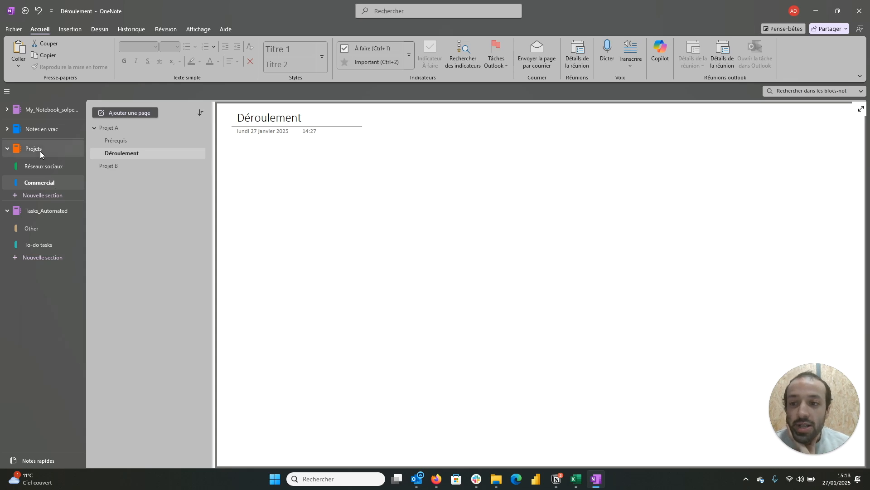
pyautogui.rightClick(39, 152)
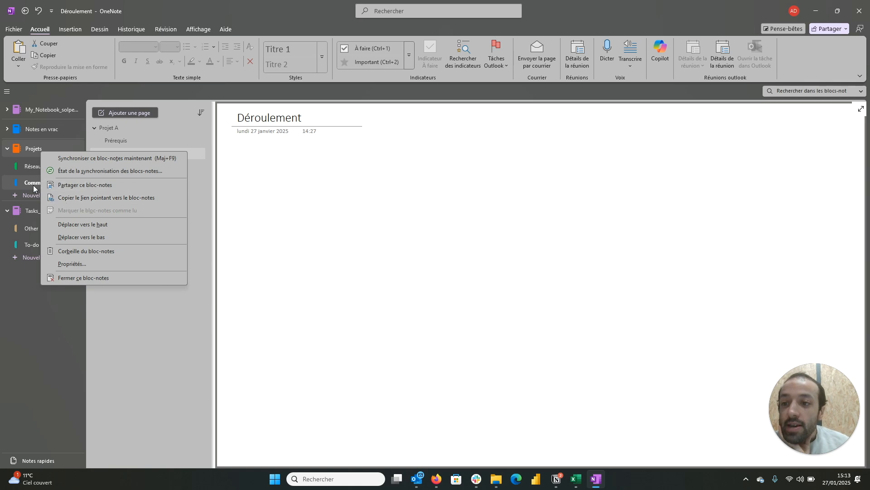
# Step: Create a new section in the Projets notebook and rename it Compta
pyautogui.click(26, 194)
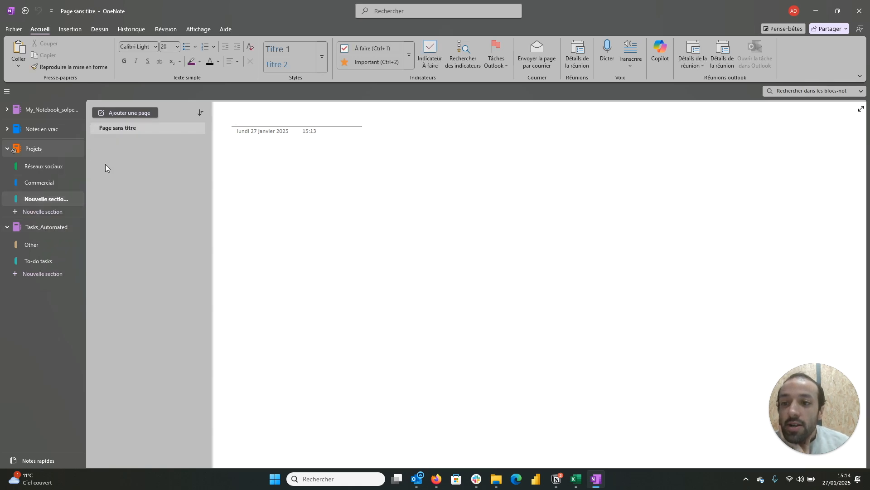
pyautogui.rightClick(47, 202)
pyautogui.click(75, 211)
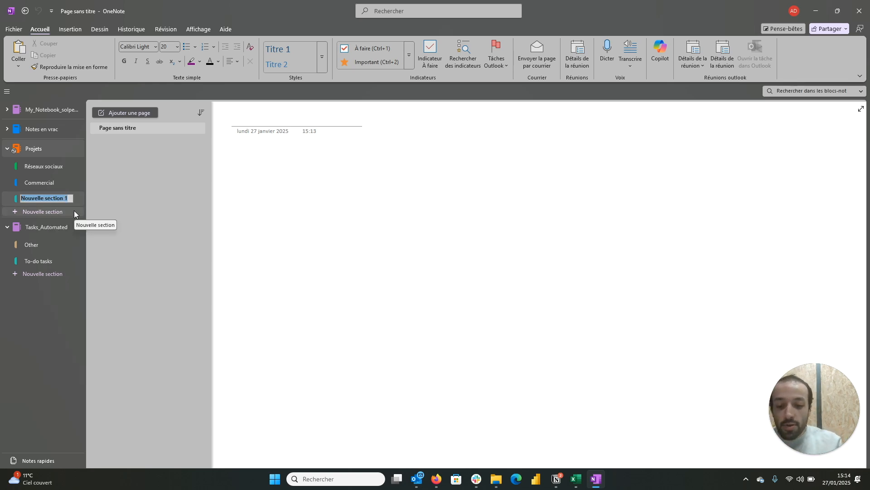
pyautogui.write('Co')
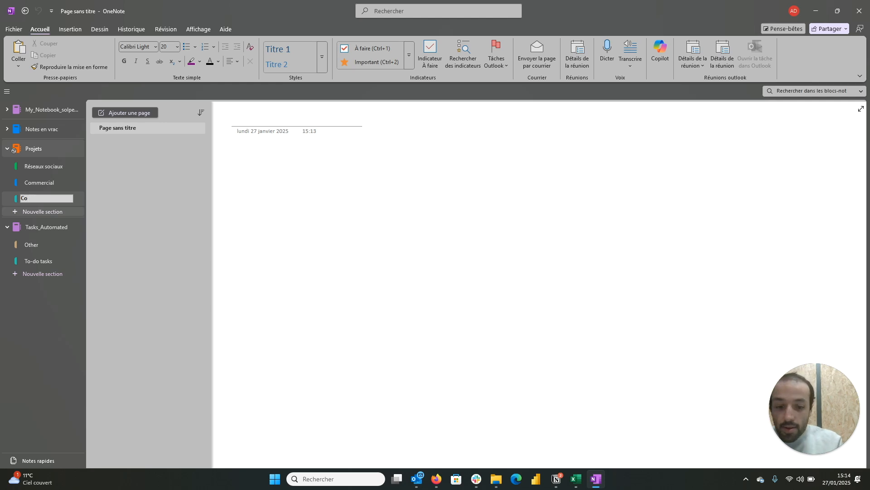
pyautogui.write('lopta')
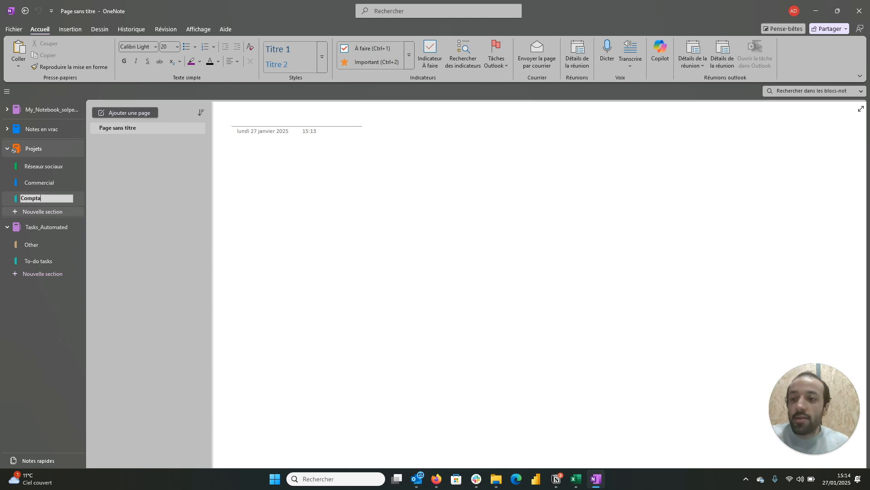
pyautogui.press('Return')
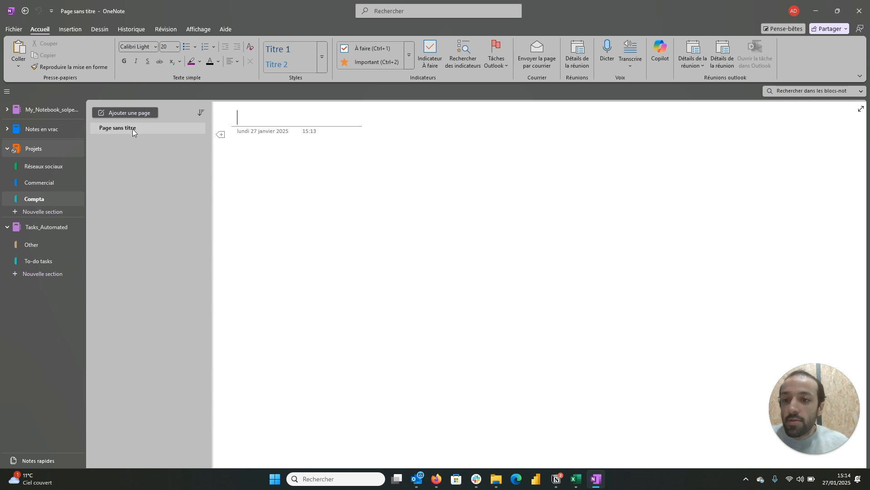
# Step: Title the untitled page of the Compta section Factures
pyautogui.click(133, 128)
pyautogui.click(253, 118)
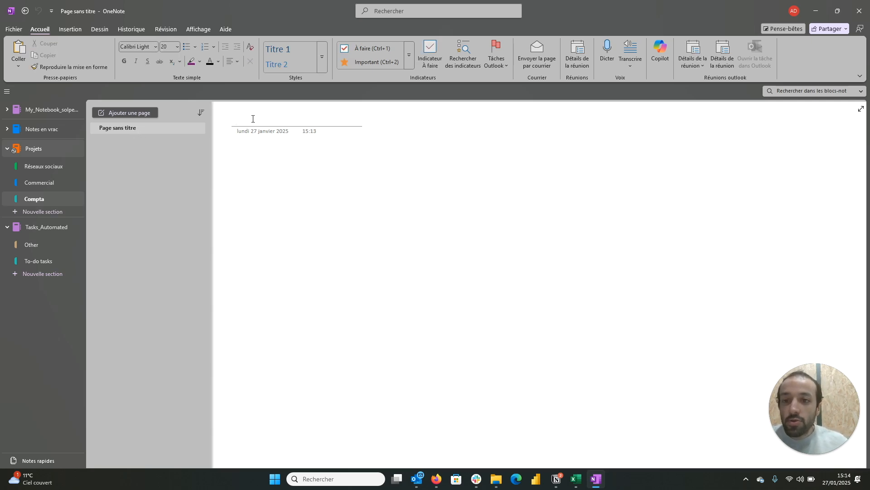
pyautogui.write('Factures')
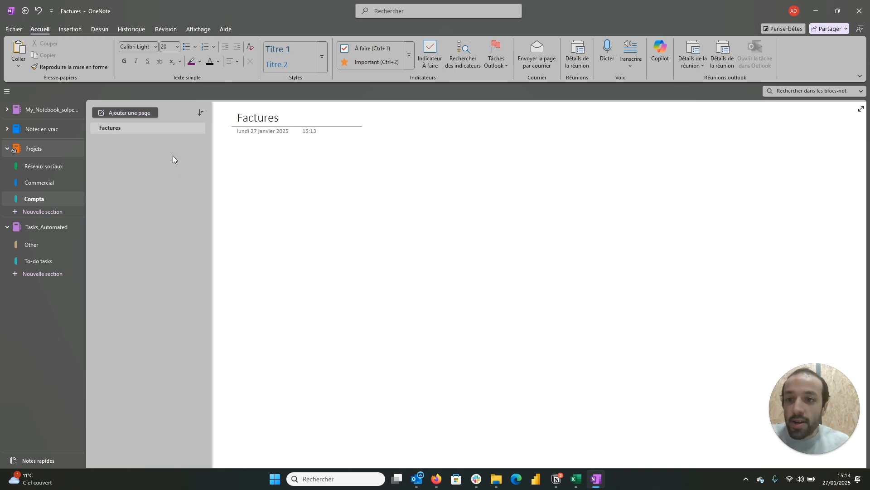
# Step: Add a page to the Compta section and title it Client A
pyautogui.click(126, 111)
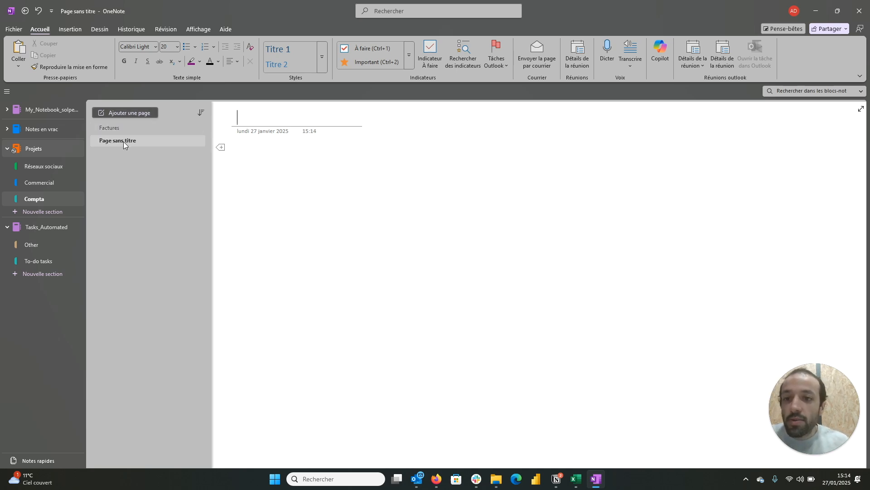
pyautogui.write('Cl')
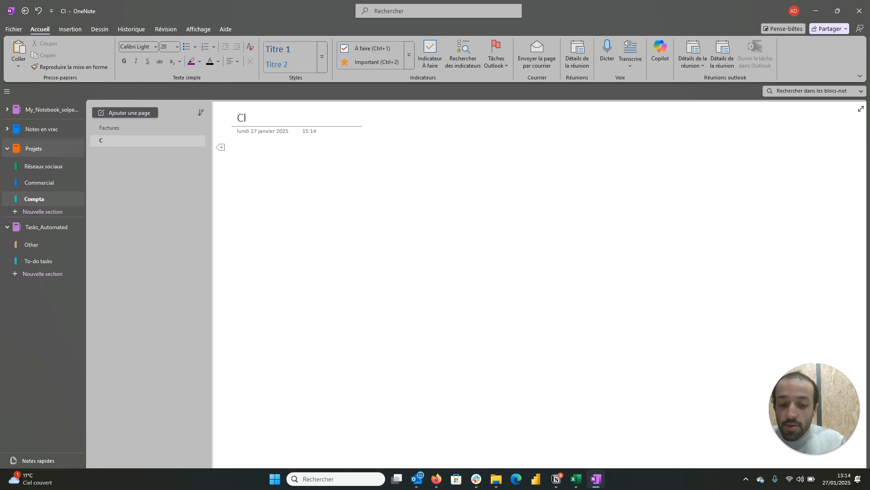
pyautogui.write('ient 1')
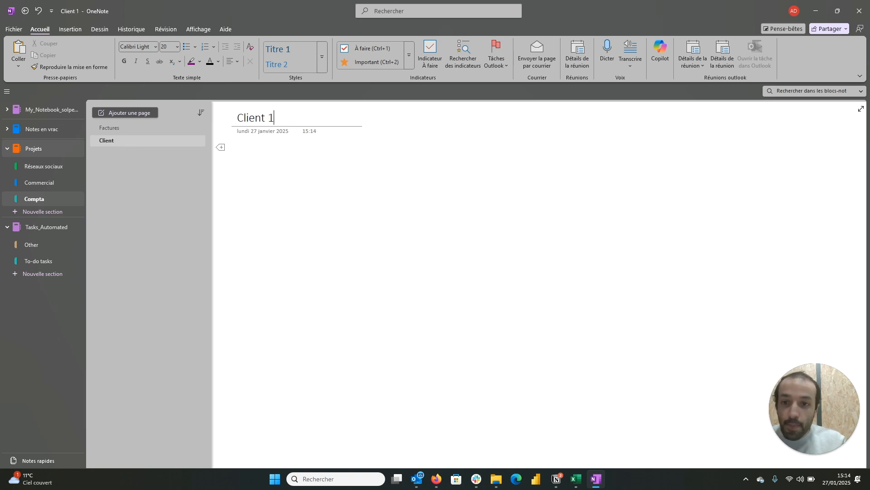
pyautogui.press('BackSpace')
pyautogui.write('A')
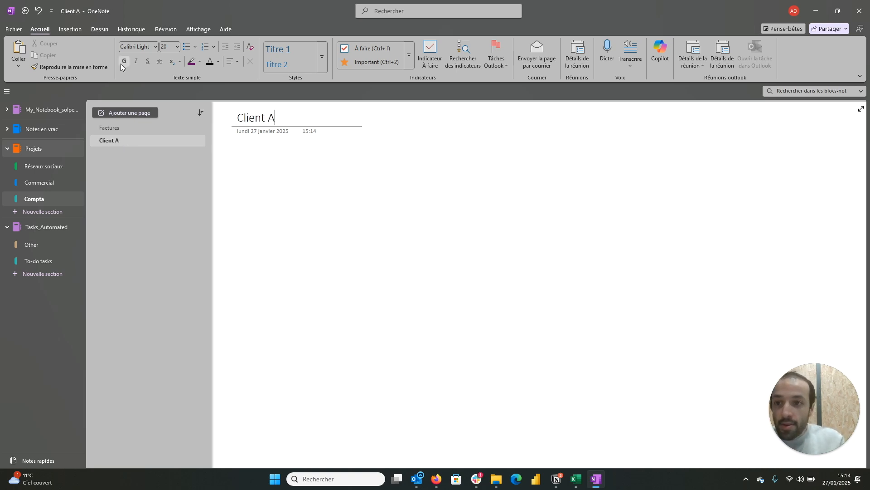
# Step: Add another page to the Compta section and title it Client B
pyautogui.click(127, 116)
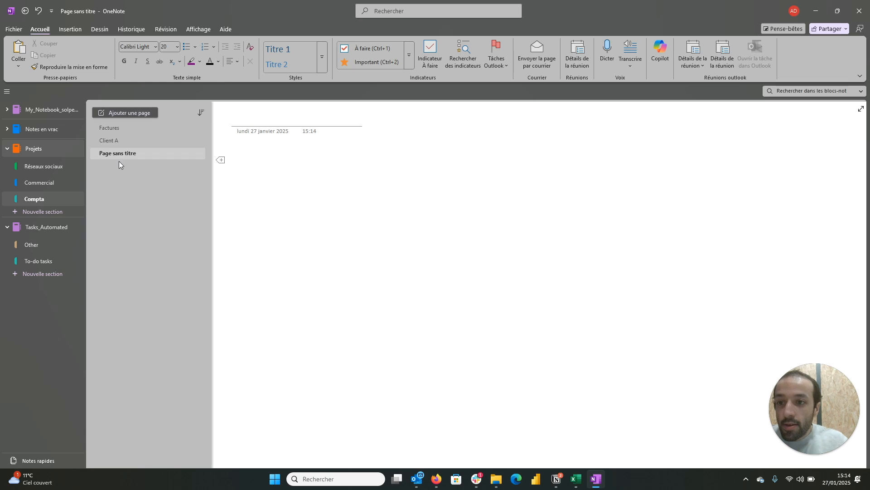
pyautogui.click(252, 119)
pyautogui.write('C')
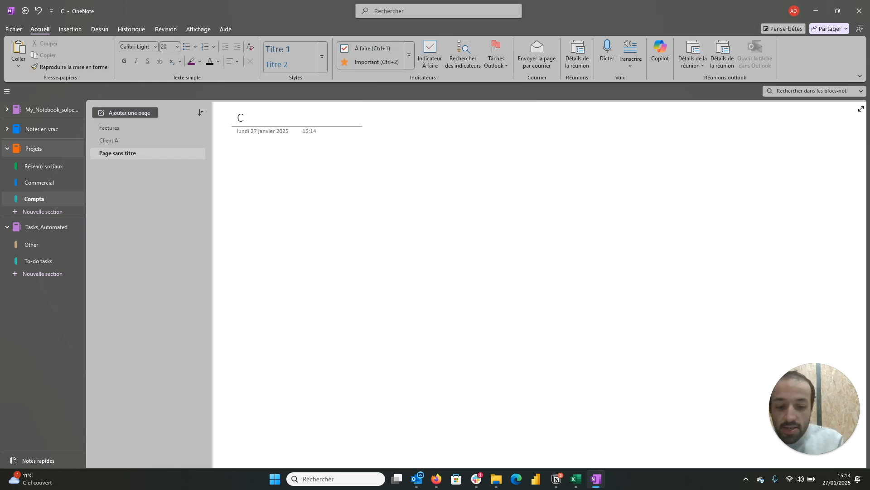
pyautogui.write('lient B')
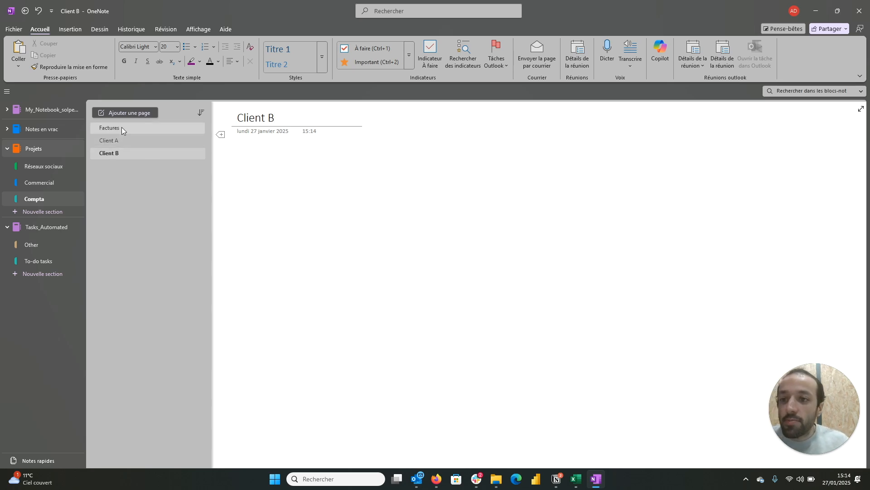
# Step: Move the Factures page below Client A and make it a subpage of Client A
pyautogui.moveTo(122, 127); pyautogui.dragTo(119, 148)
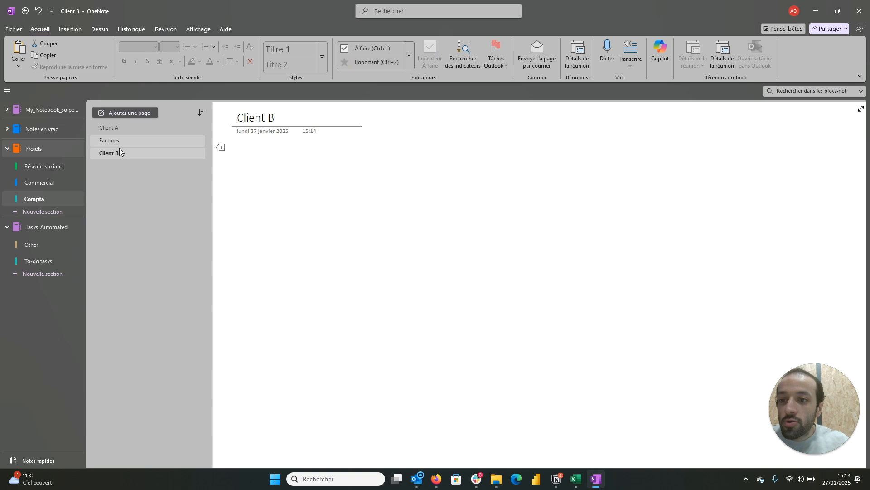
pyautogui.click(113, 128)
pyautogui.moveTo(116, 141); pyautogui.dragTo(128, 140)
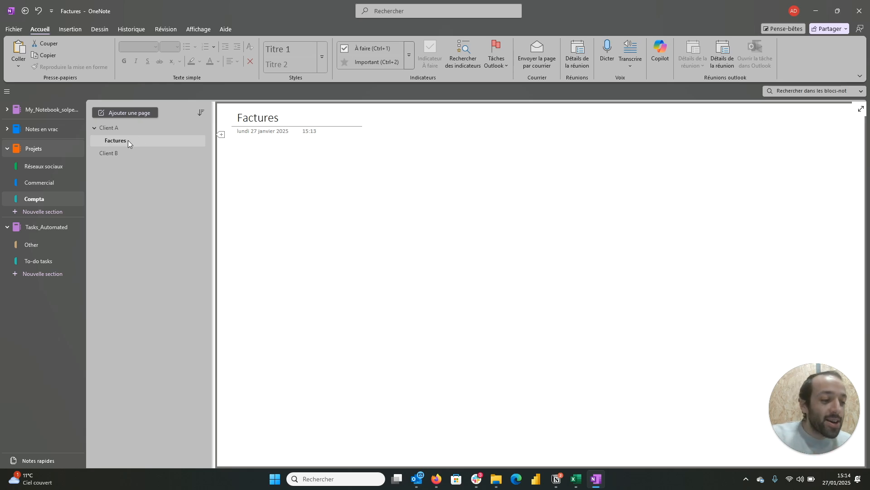
# Step: Collapse and expand Client A's subpages, and look at the sorting options for the page list
pyautogui.click(94, 127)
pyautogui.click(94, 128)
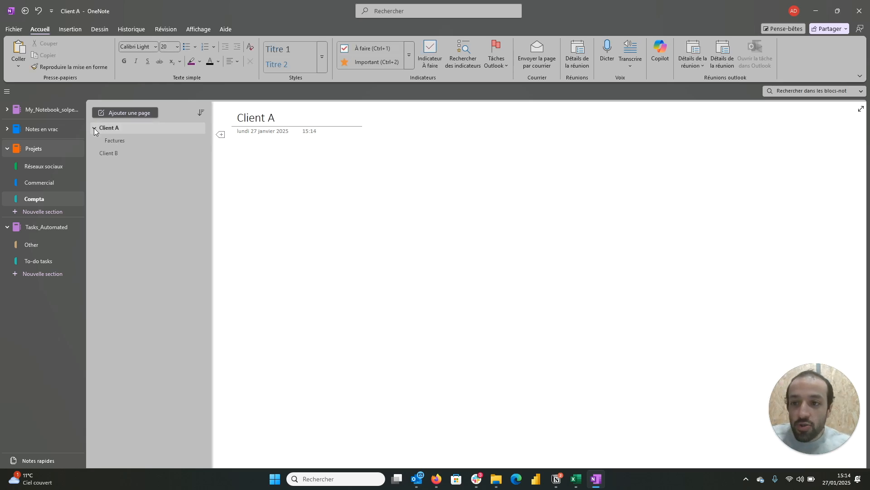
pyautogui.click(132, 140)
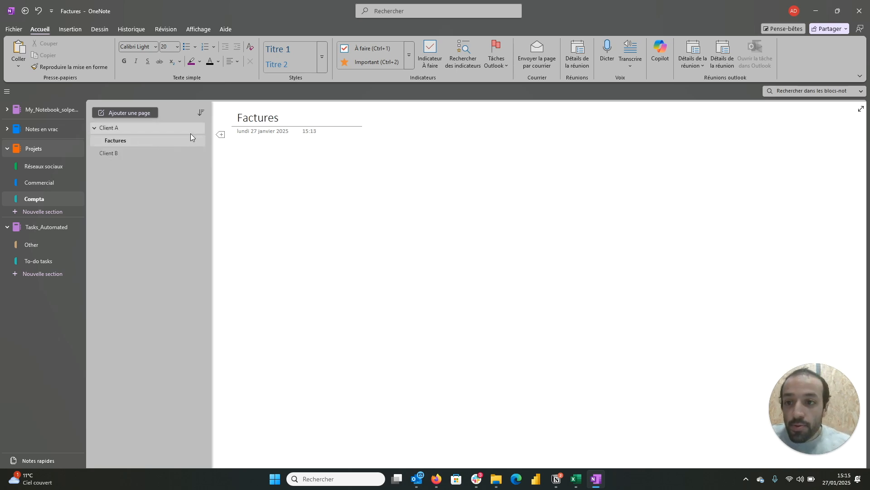
pyautogui.click(201, 115)
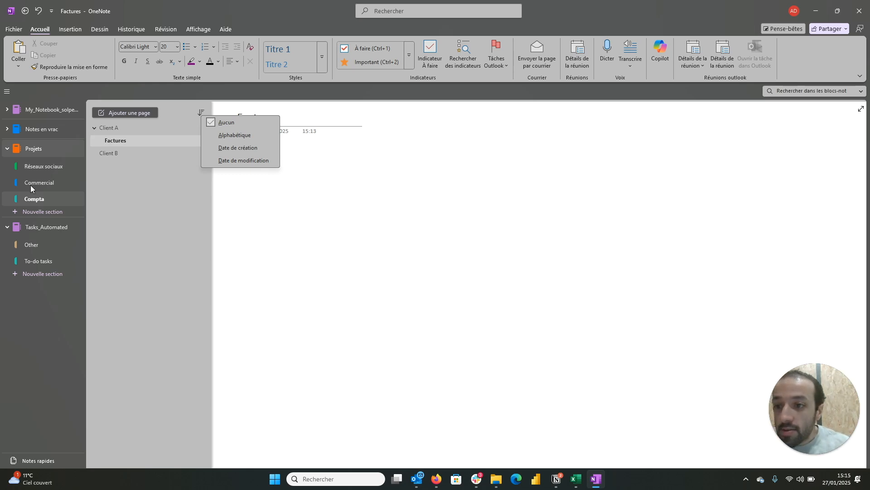
# Step: Add a new page to the Réseaux sociaux section and place it directly below the Youtube page
pyautogui.click(39, 166)
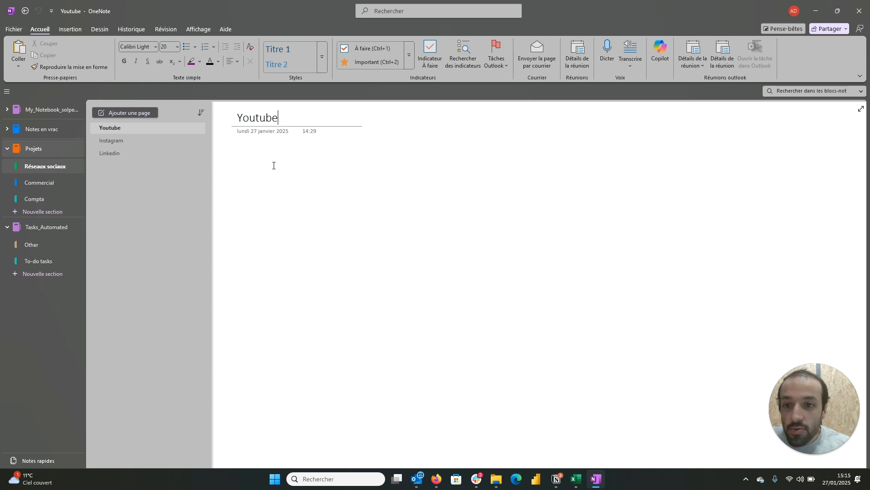
pyautogui.click(155, 125)
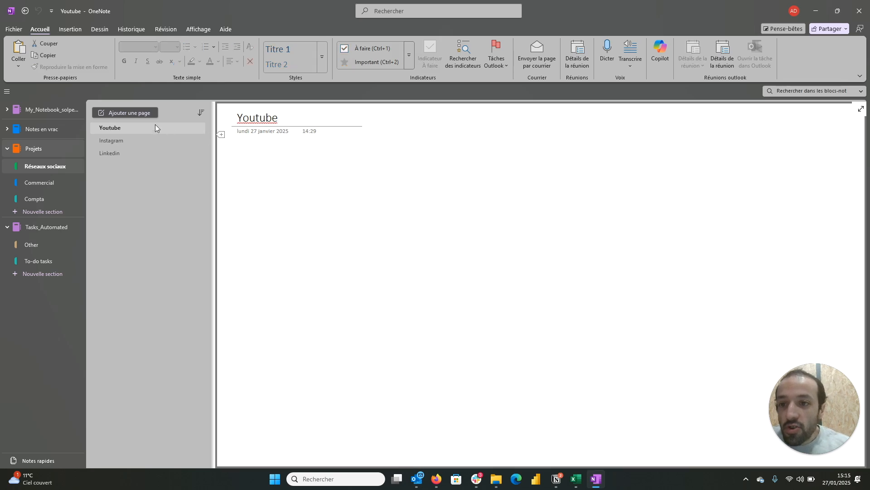
pyautogui.click(147, 113)
pyautogui.moveTo(137, 164); pyautogui.dragTo(129, 140)
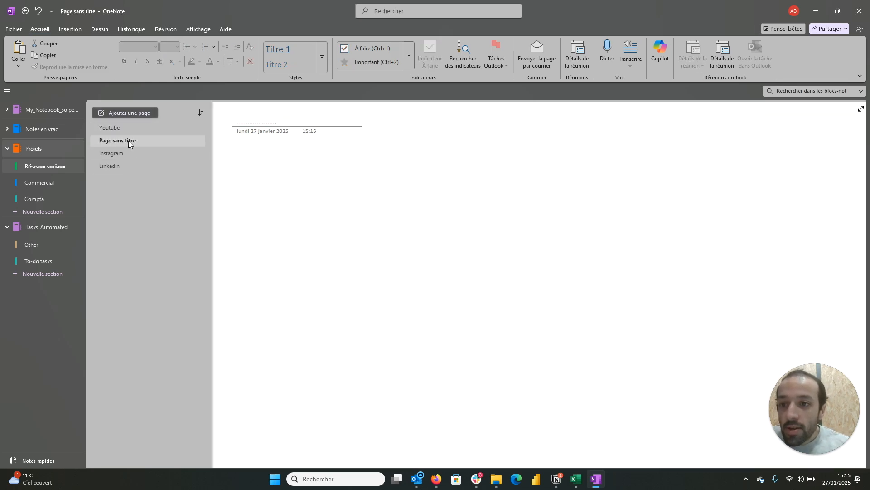
# Step: Title the new page Tutos Excel and make it a subpage of Youtube
pyautogui.write('Tutos Excel')
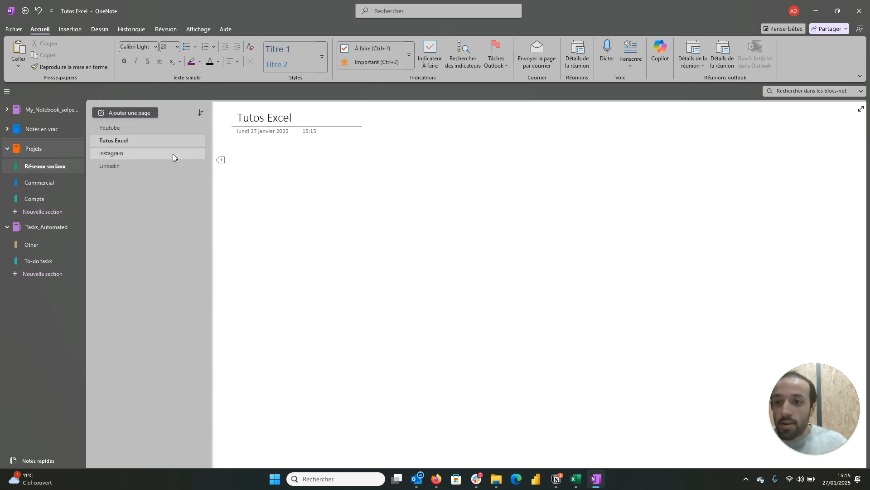
pyautogui.moveTo(162, 141); pyautogui.dragTo(177, 140)
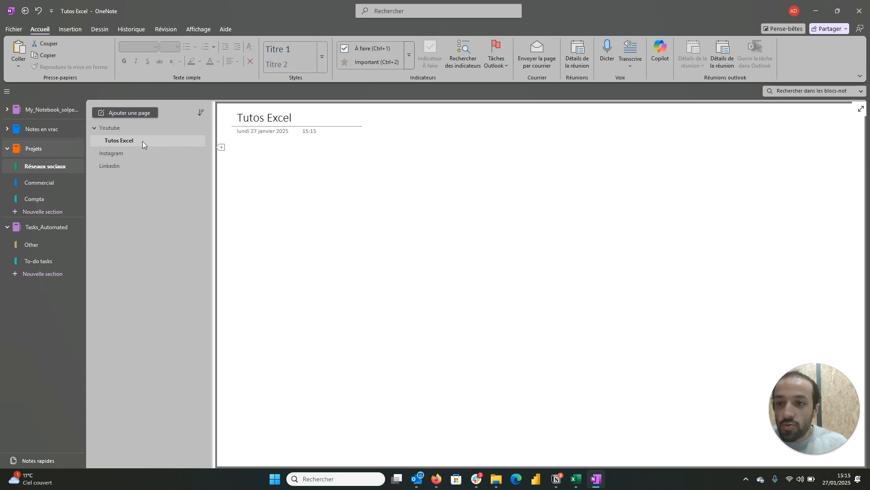
pyautogui.click(138, 128)
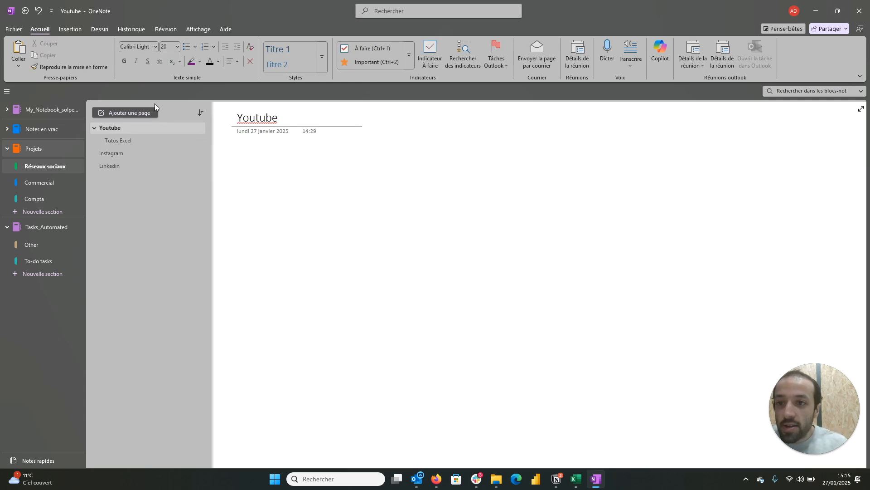
# Step: Add a new page to the Réseaux sociaux section and place it below Tutos Excel as a subpage of Youtube
pyautogui.moveTo(137, 139)
pyautogui.mouseDown()
pyautogui.moveTo(121, 142)
pyautogui.moveTo(132, 143)
pyautogui.mouseUp()
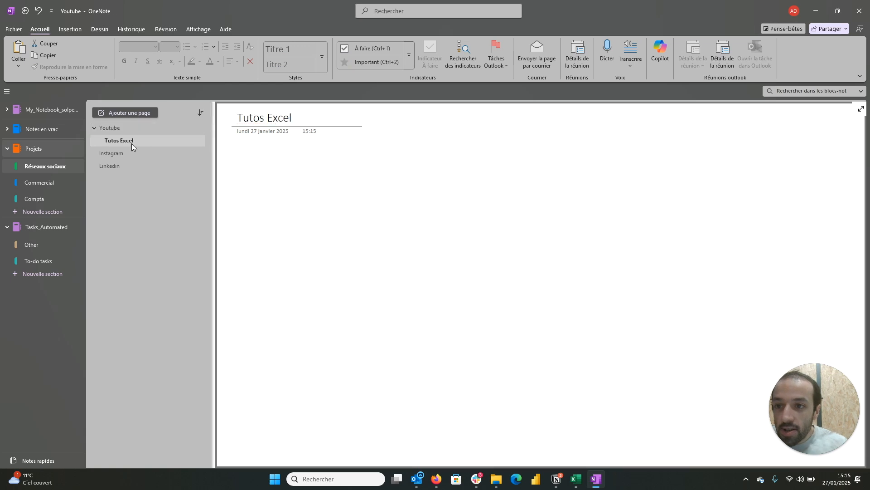
pyautogui.click(127, 113)
pyautogui.moveTo(131, 179); pyautogui.dragTo(126, 151)
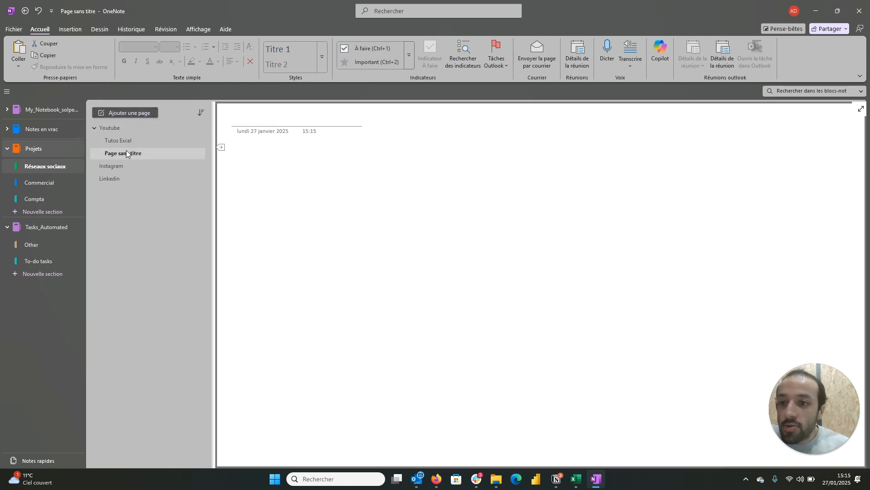
# Step: Title the new subpage Tutos OneNote
pyautogui.click(247, 124)
pyautogui.write('Tut')
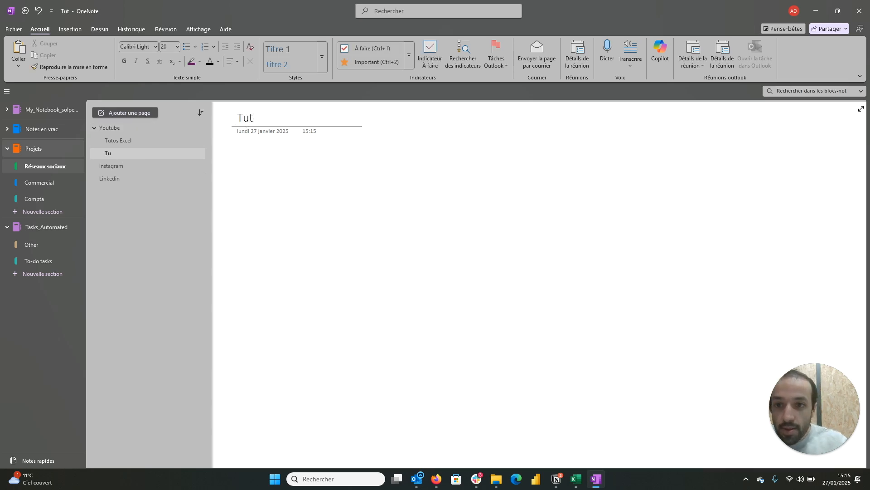
pyautogui.write('os one =')
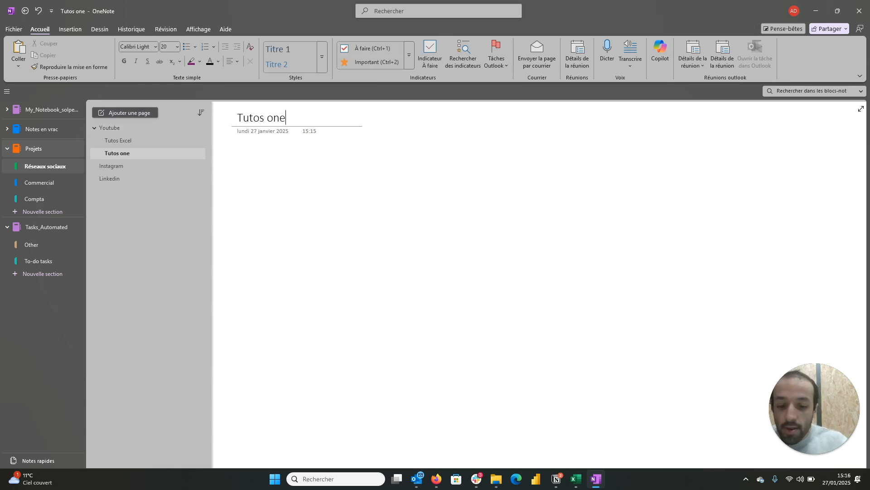
pyautogui.press('BackSpace')
pyautogui.press('BackSpace')
pyautogui.press('BackSpace')
pyautogui.press('BackSpace')
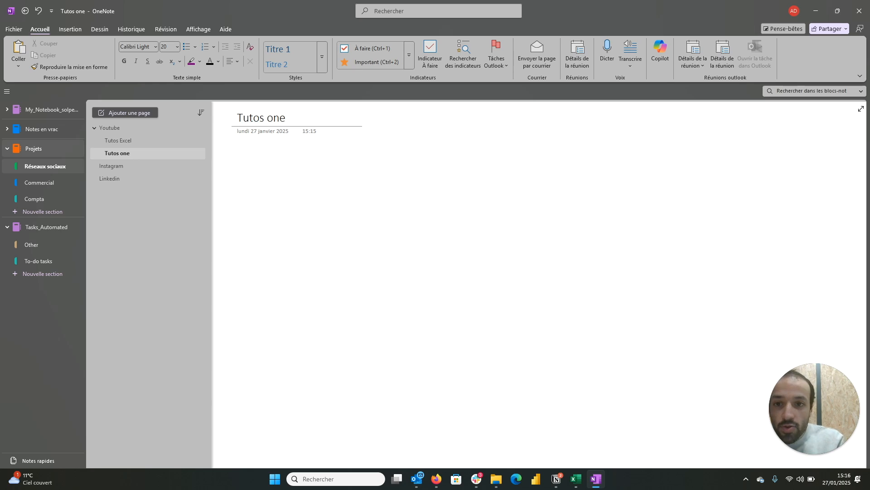
pyautogui.press('BackSpace')
pyautogui.press('BackSpace')
pyautogui.write('OneNote')
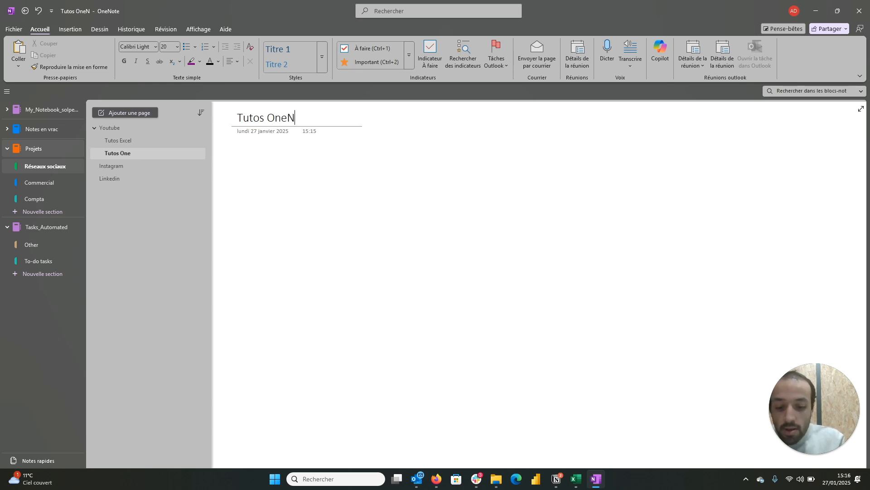
# Step: Start a note just below the title of the Tutos OneNote page with the line Plan
pyautogui.click(252, 151)
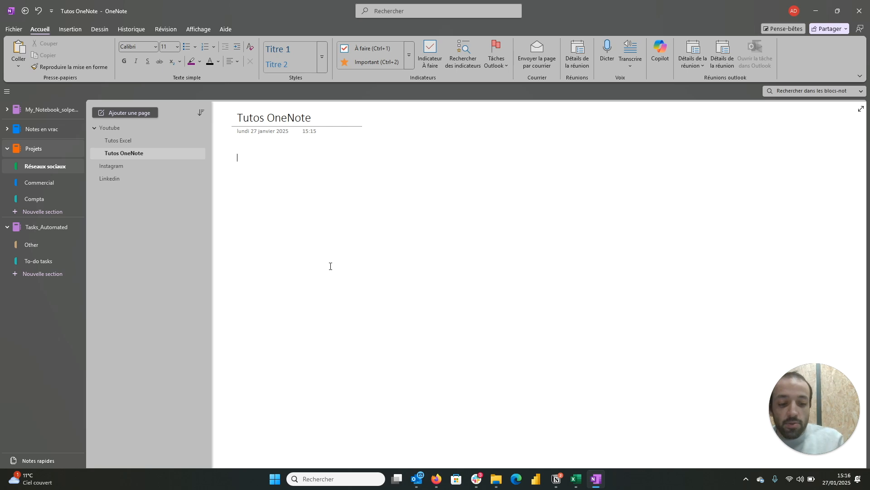
pyautogui.write('Plan')
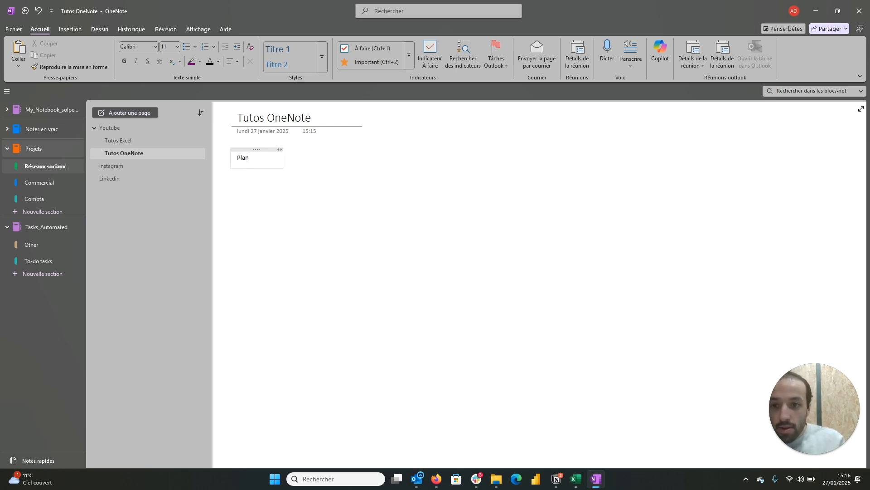
pyautogui.press('Return')
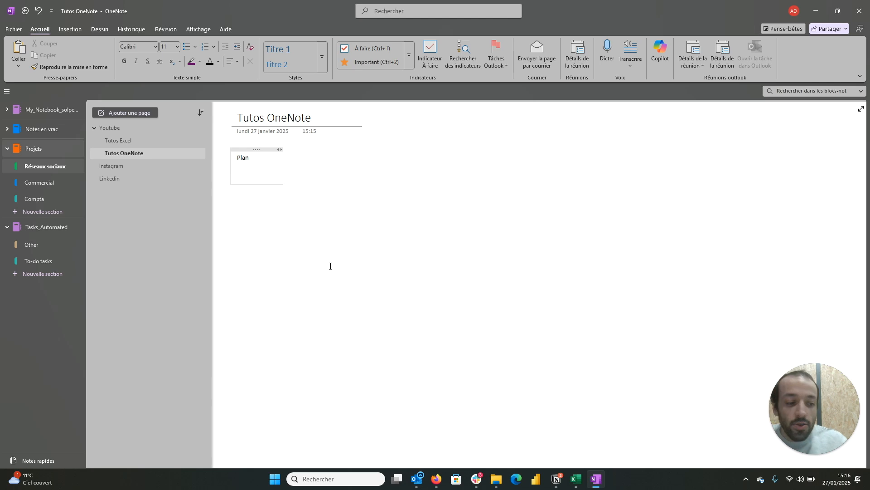
# Step: Add the headings Arborescence and Sommaire on separate lines below Plan, both in the Titre 1 style
pyautogui.click(286, 51)
pyautogui.write('Arbor')
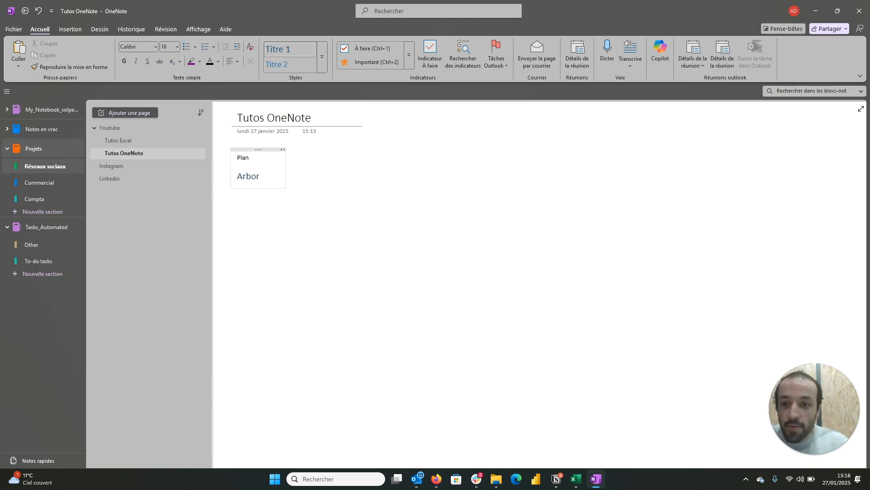
pyautogui.write('escence')
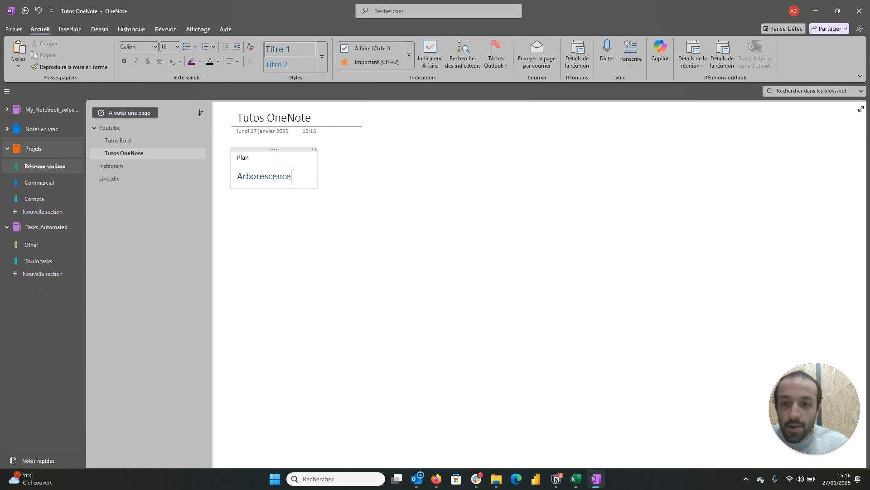
pyautogui.press('Return')
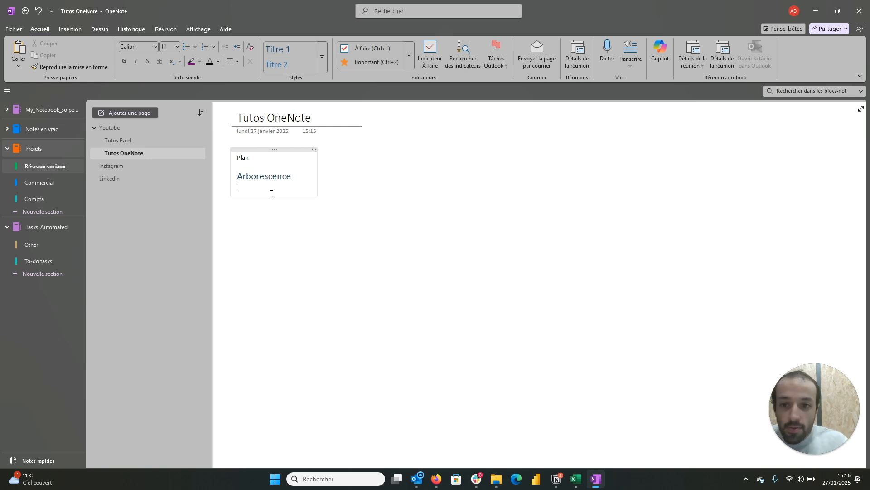
pyautogui.click(279, 53)
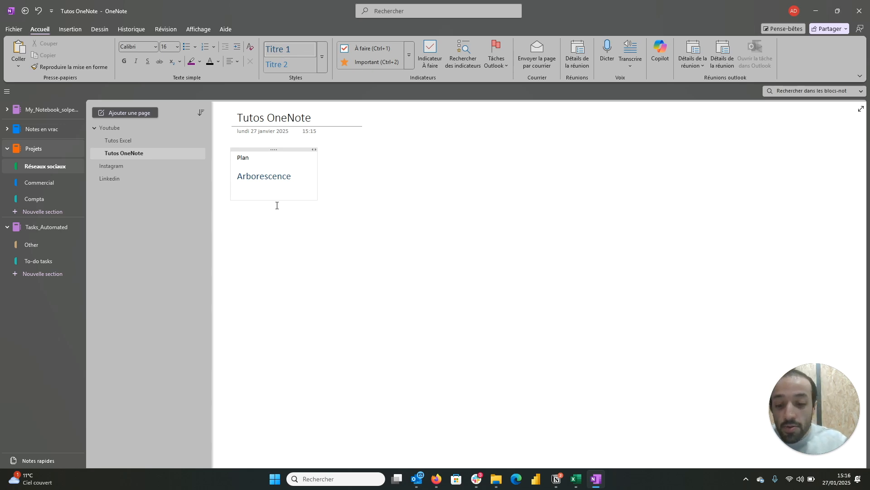
pyautogui.write('So')
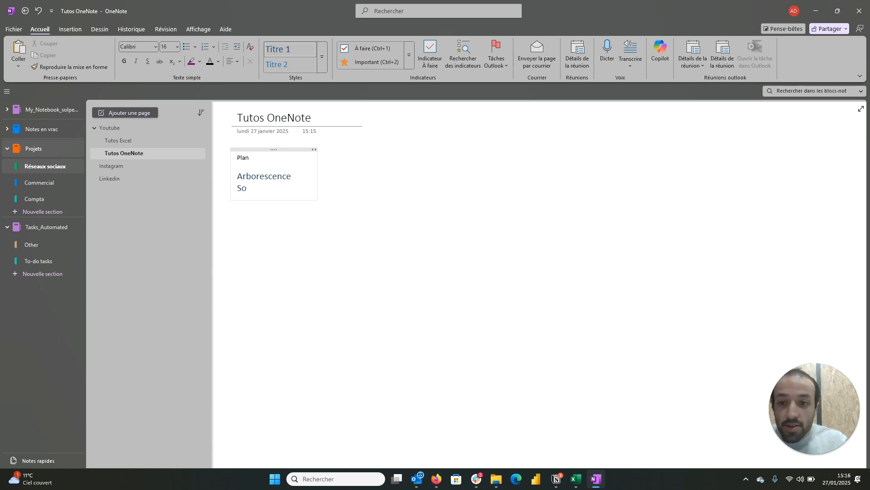
pyautogui.write('mmaire')
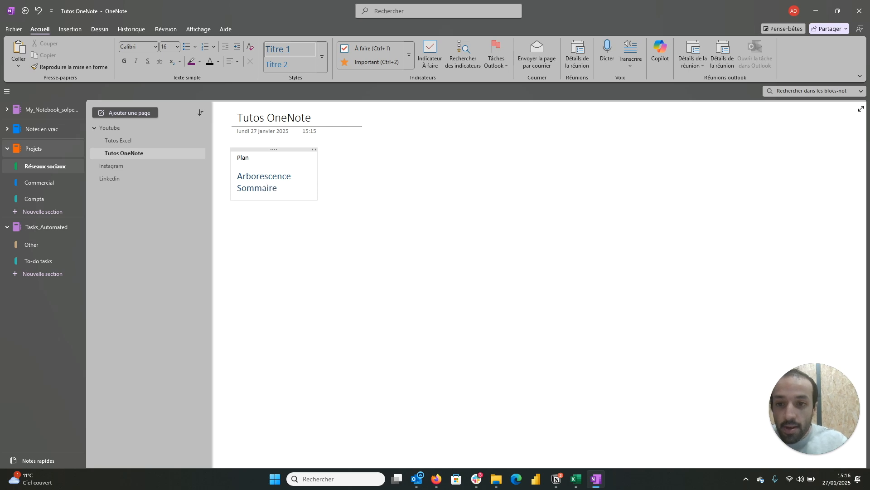
# Step: Start a separate note further down the page, below the plan, with the line "Arborescence :"
pyautogui.click(256, 298)
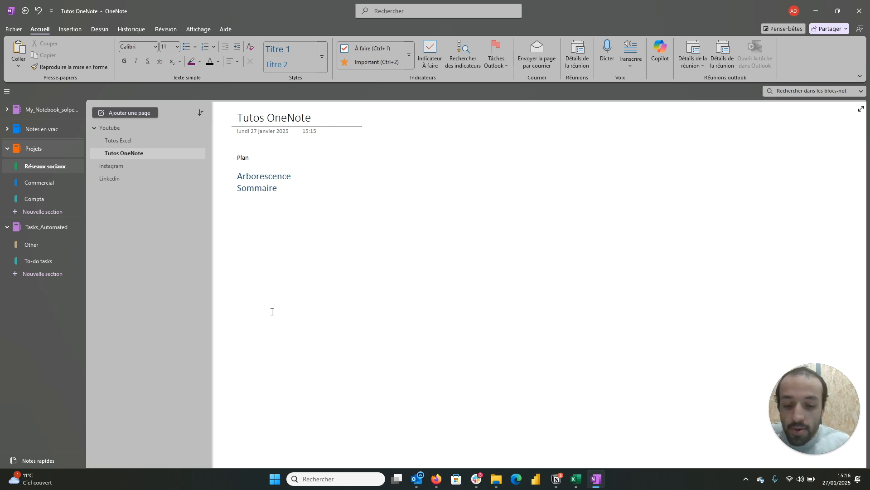
pyautogui.write('A')
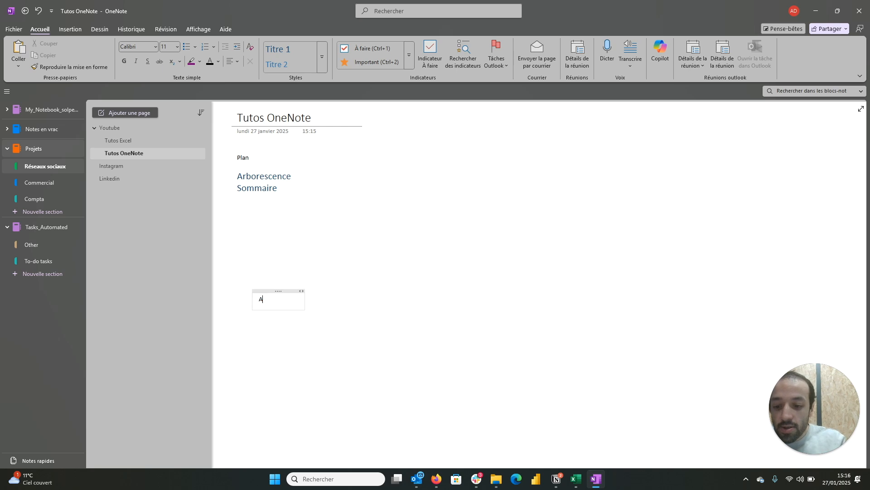
pyautogui.write('rboresc')
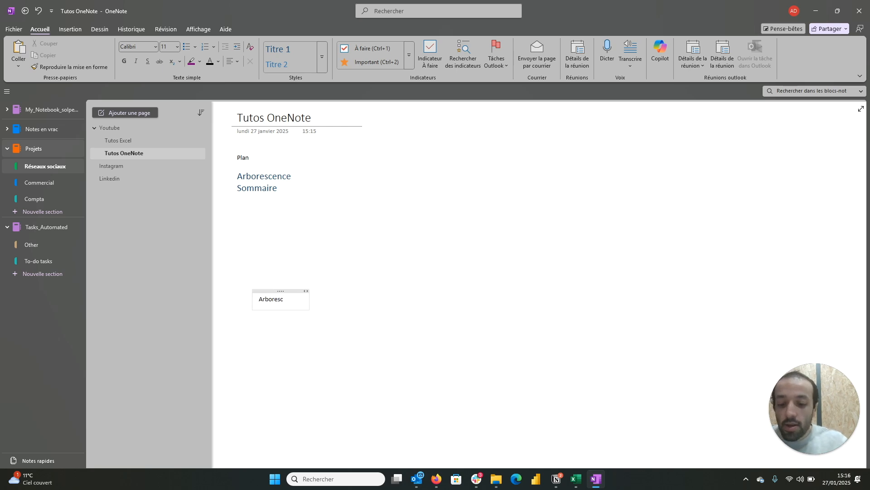
pyautogui.write('ence :')
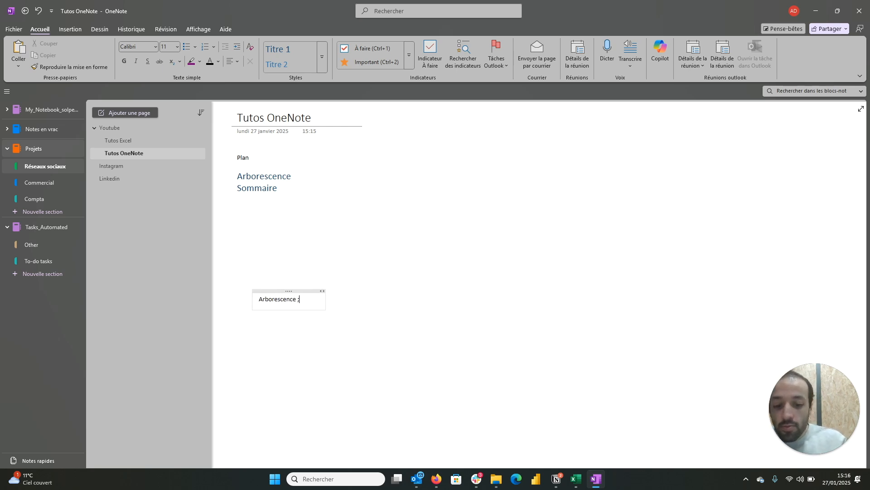
pyautogui.press('BackSpace')
pyautogui.write(':')
pyautogui.press('Return')
# Step: Create a dashed list under "Arborescence :" with the items Bloc-notes, Sections and Pages
pyautogui.write('- ')
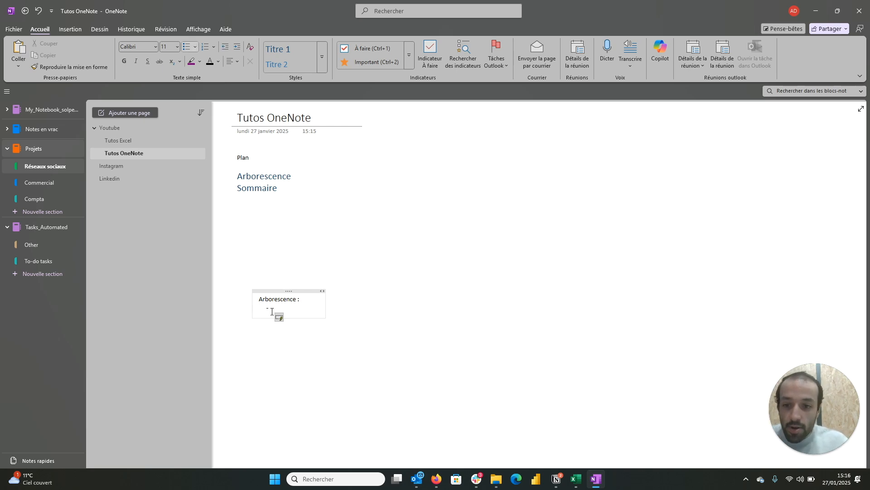
pyautogui.write('Bloc')
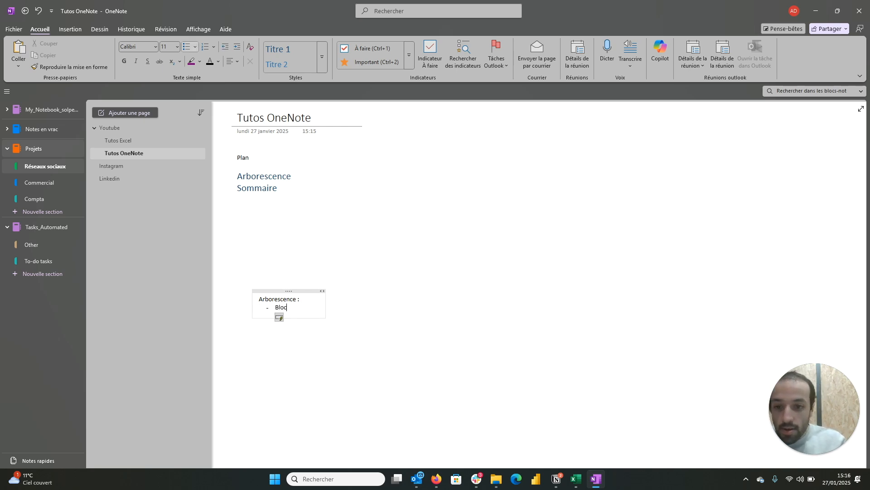
pyautogui.write('-notes')
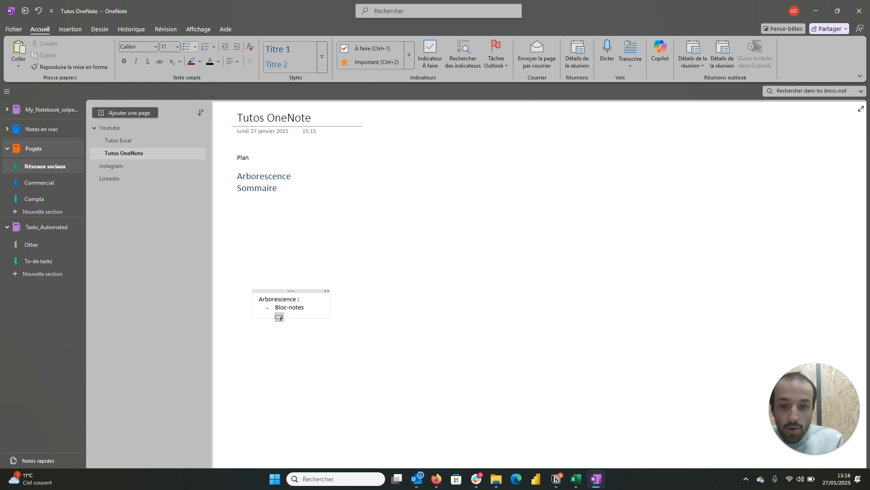
pyautogui.press('Return')
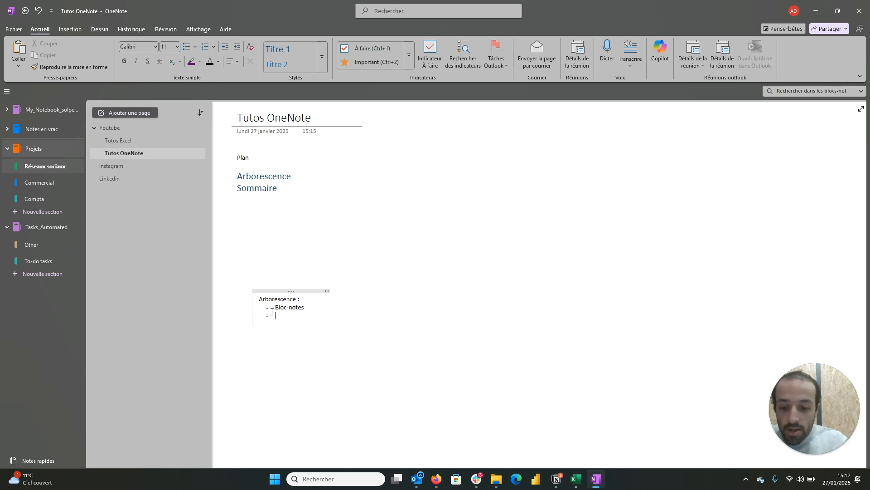
pyautogui.write('Sections')
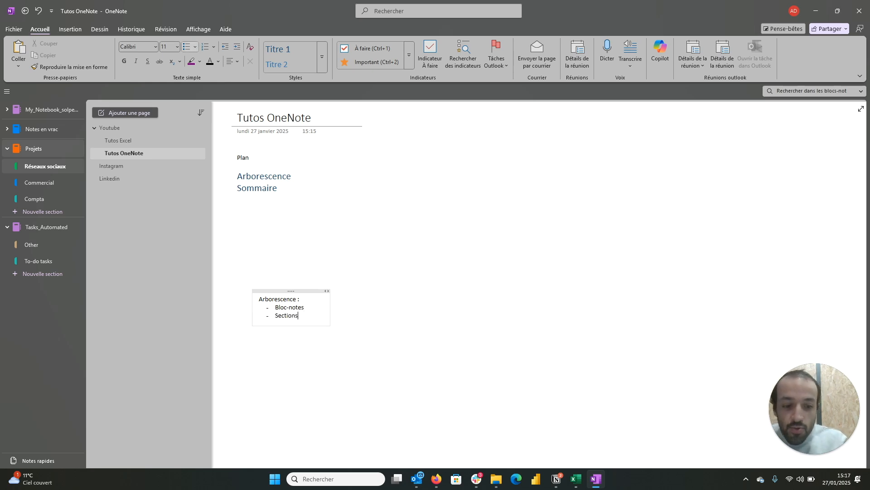
pyautogui.press('Return')
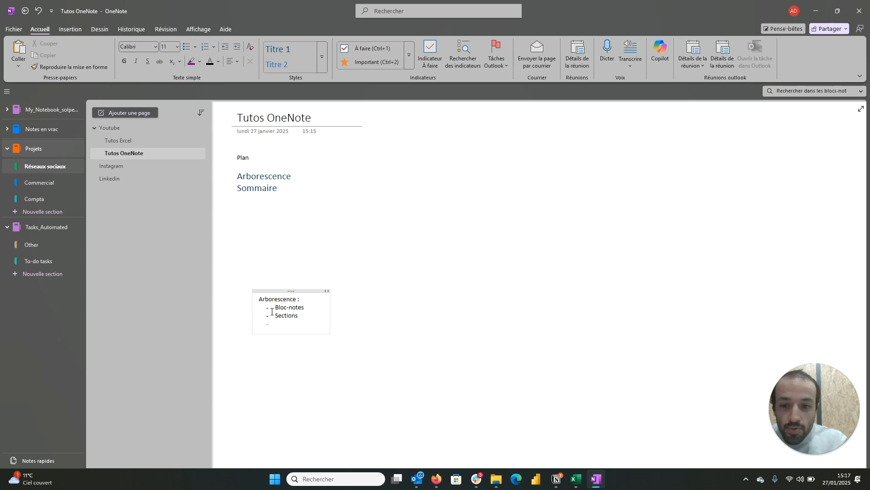
pyautogui.write('PAges')
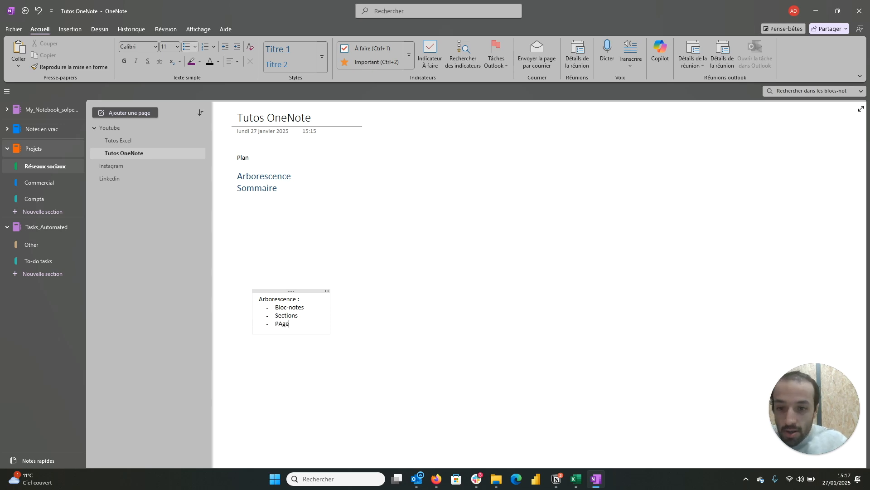
pyautogui.press('BackSpace')
pyautogui.press('BackSpace')
pyautogui.write('ag')
pyautogui.press('Return')
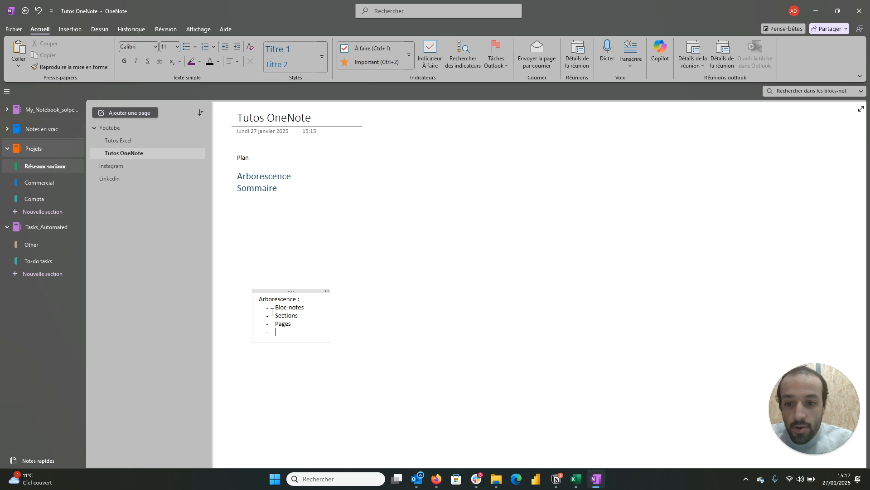
# Step: Add the items Sous-pages and Sous-sous-pages to the end of the dashed list
pyautogui.write('Sous')
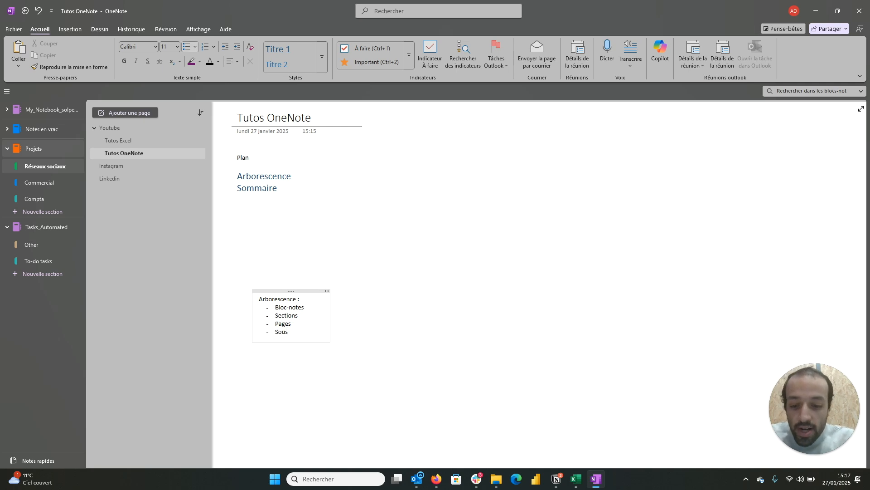
pyautogui.write('-pages')
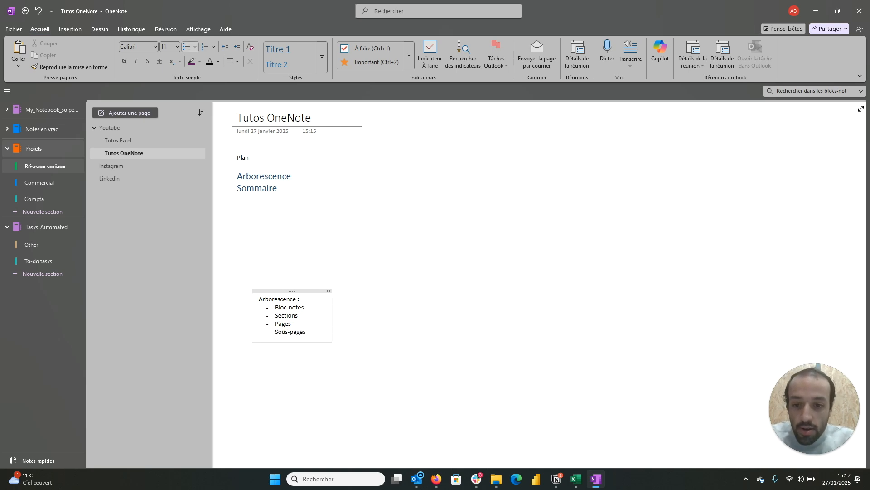
pyautogui.press('Return')
pyautogui.write('Sous-')
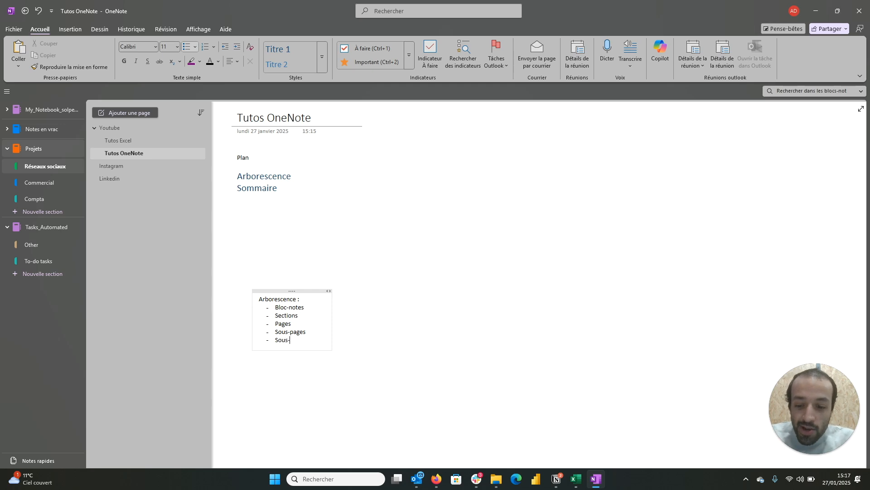
pyautogui.write('sous-')
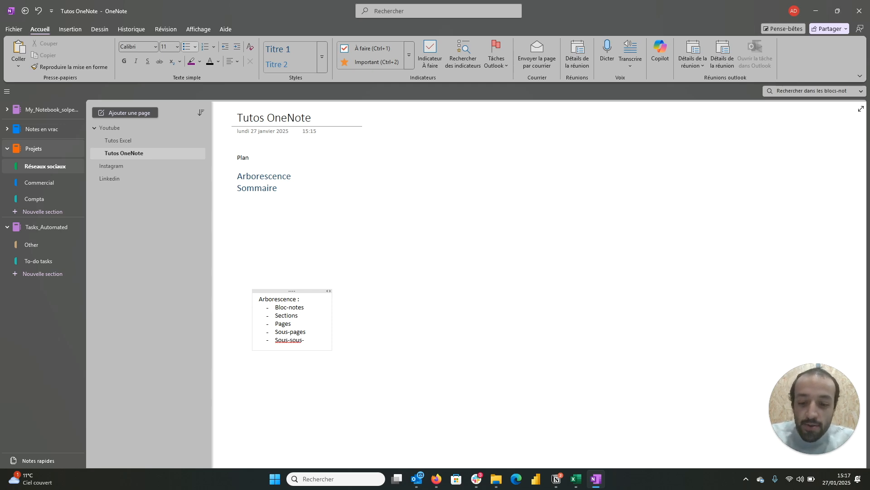
pyautogui.write('pages')
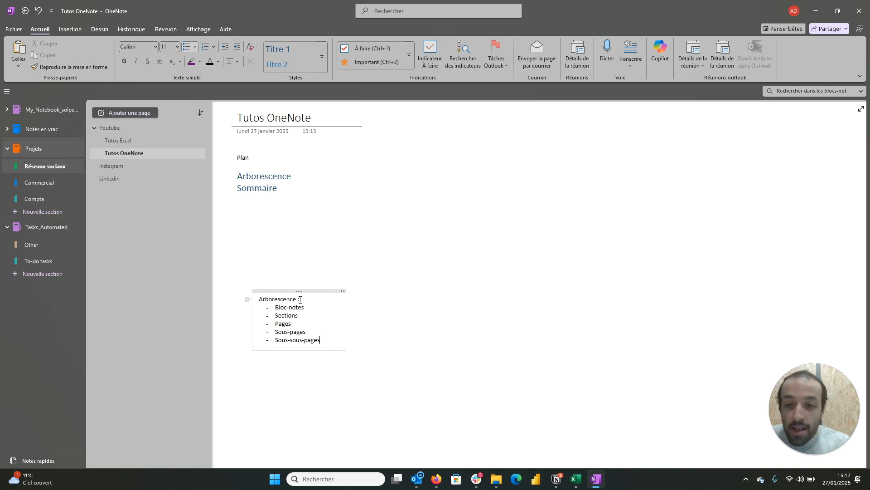
# Step: Copy a link to the "Arborescence :" paragraph above the dashed list
pyautogui.moveTo(300, 300); pyautogui.dragTo(257, 299)
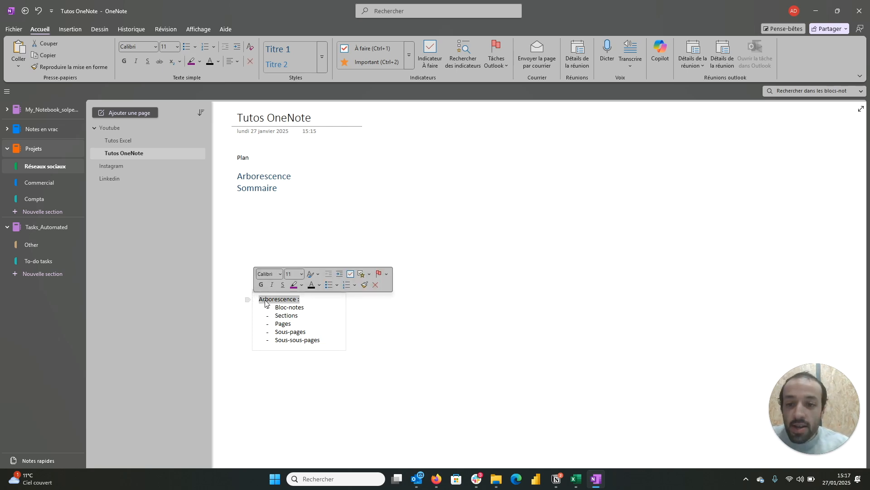
pyautogui.rightClick(267, 303)
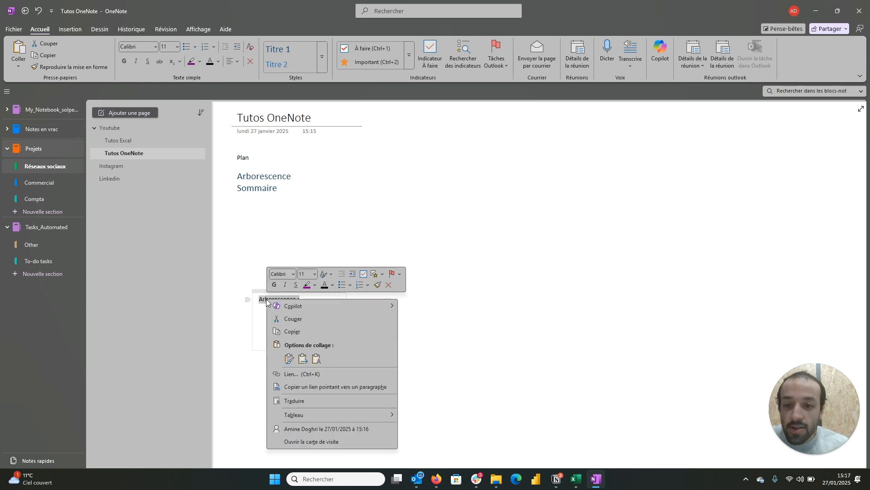
pyautogui.click(314, 386)
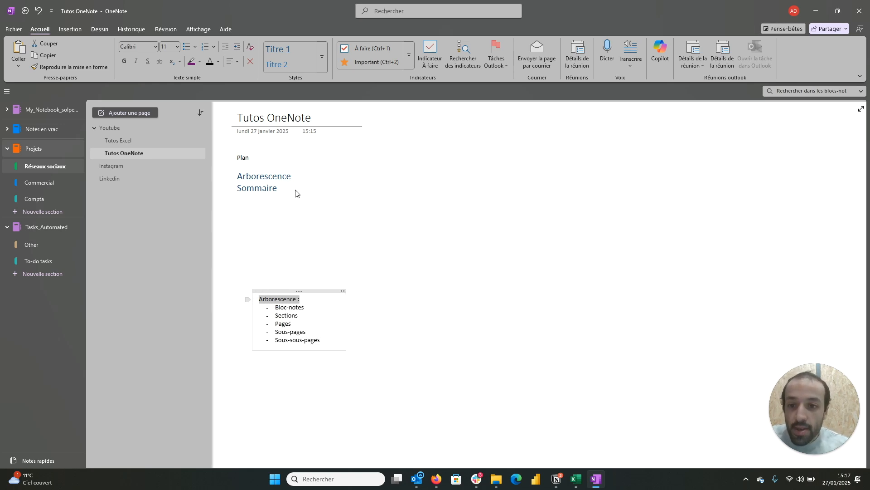
# Step: Turn the "Arborescence" heading in the plan into a link using the copied paragraph address
pyautogui.click(291, 177)
pyautogui.moveTo(291, 177); pyautogui.dragTo(236, 176)
pyautogui.rightClick(246, 175)
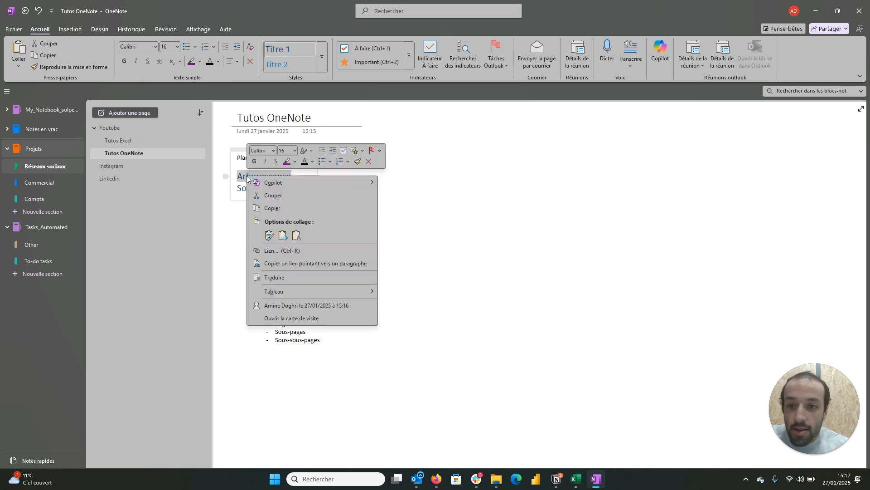
pyautogui.click(271, 251)
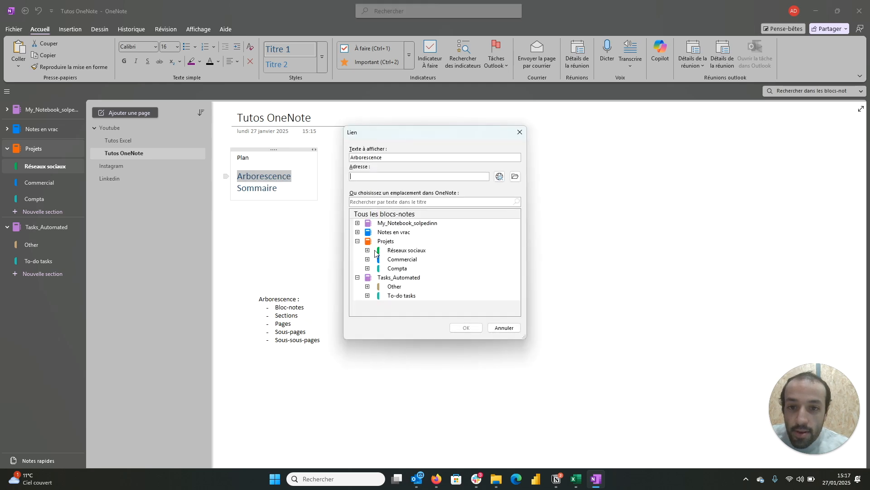
pyautogui.hotkey('ctrl', 'v')
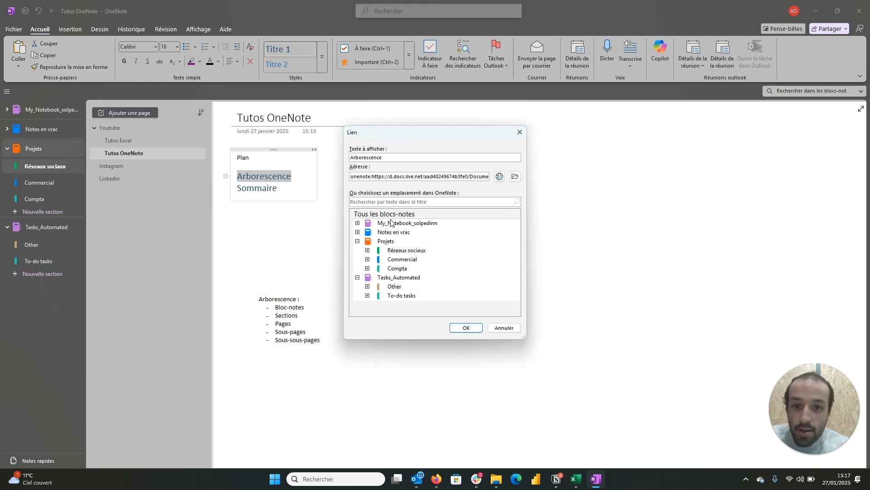
pyautogui.click(464, 328)
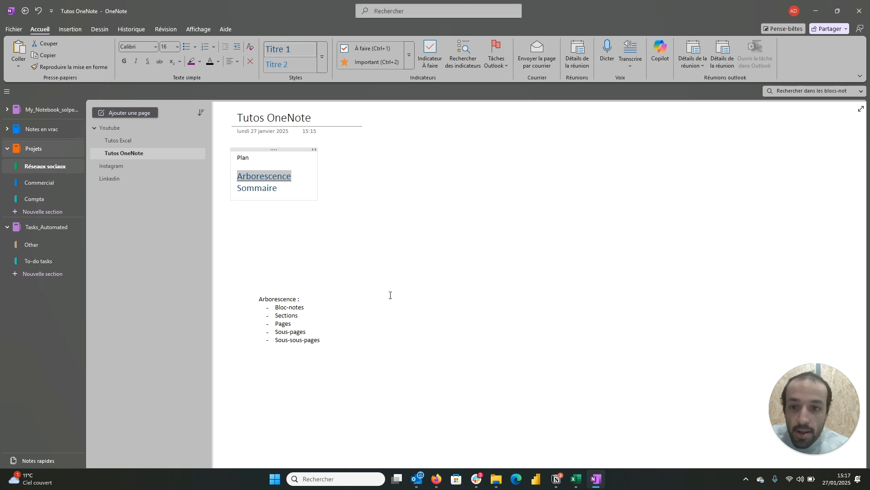
pyautogui.click(358, 249)
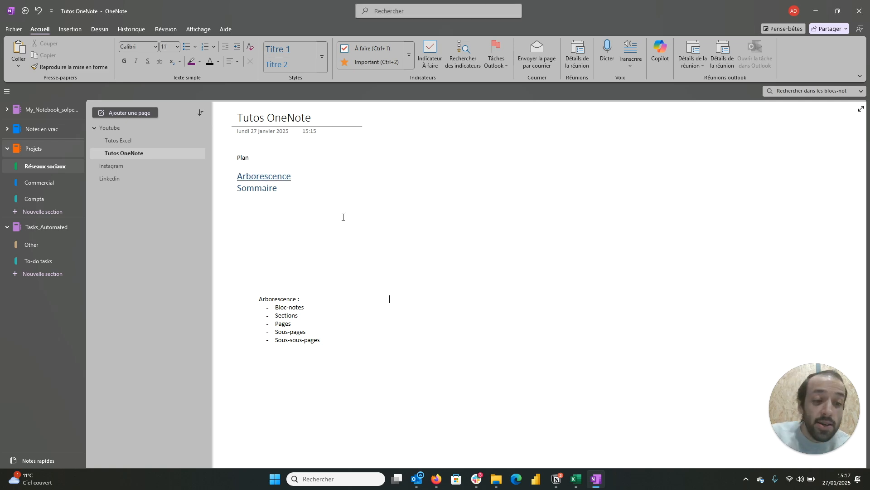
# Step: Follow the "Arborescence" link in the plan to test its jump to the paragraph
pyautogui.click(278, 180)
pyautogui.click(413, 348)
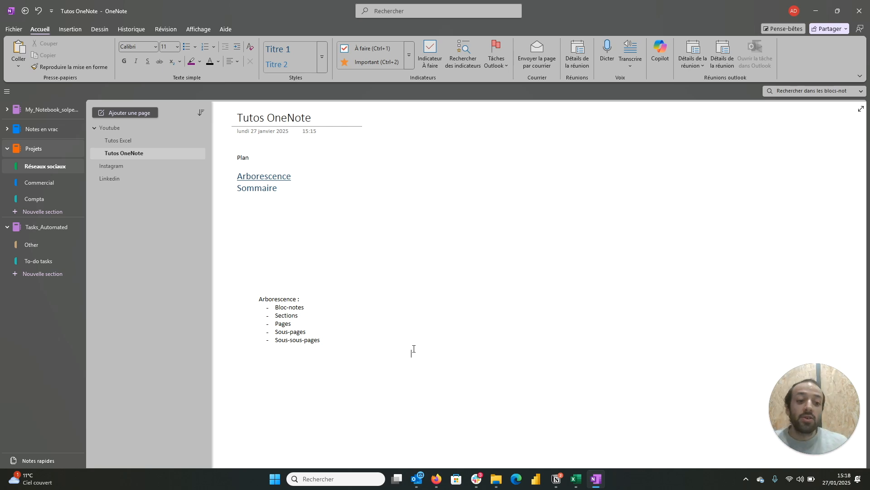
pyautogui.click(414, 348)
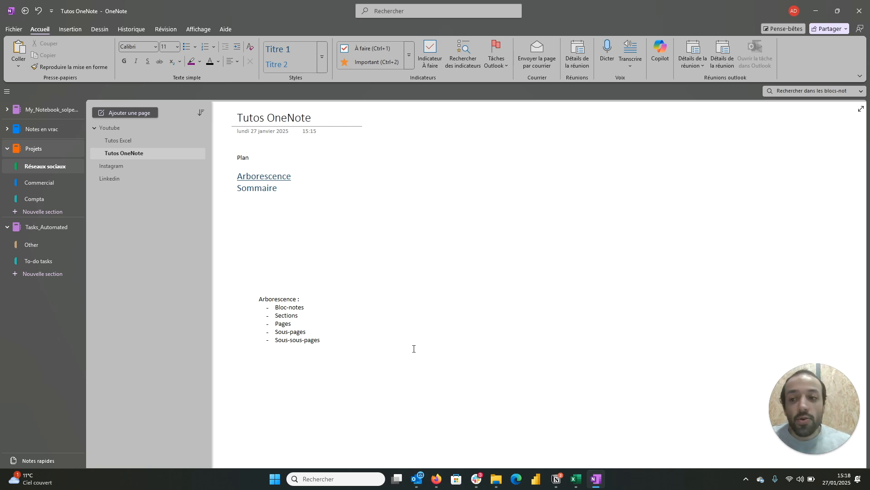
# Step: On the Déroulement page of the Commercial section, start a new link with the display text "Voir Youtube"
pyautogui.click(37, 181)
pyautogui.click(258, 155)
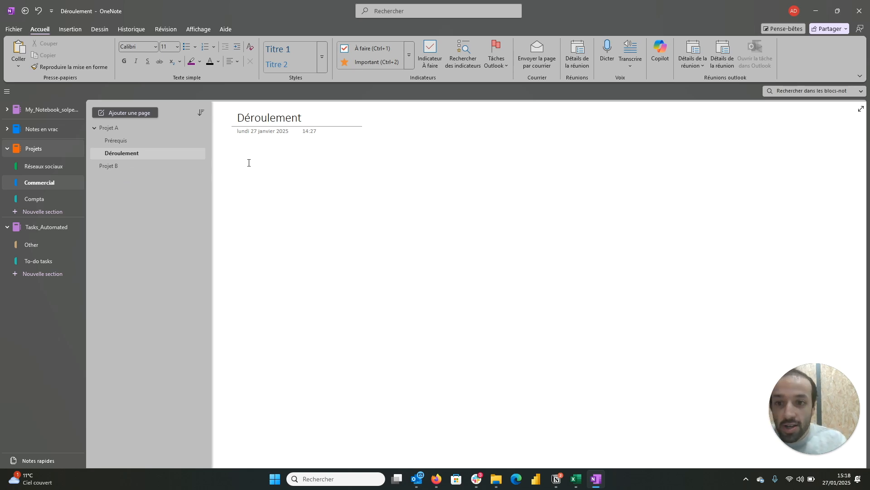
pyautogui.rightClick(248, 162)
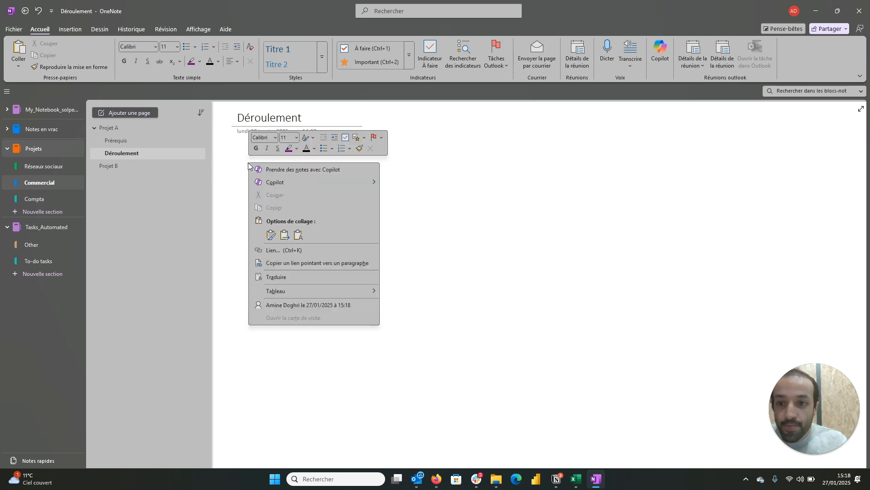
pyautogui.click(273, 248)
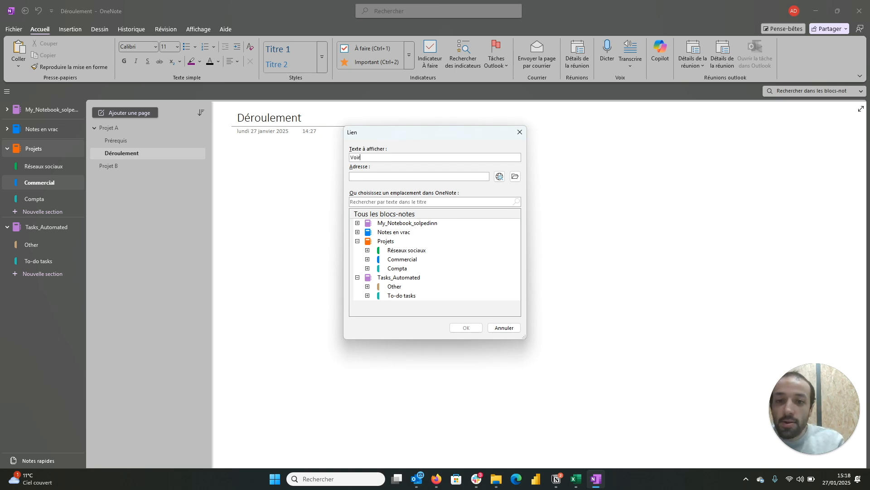
pyautogui.write('Voir Youtube')
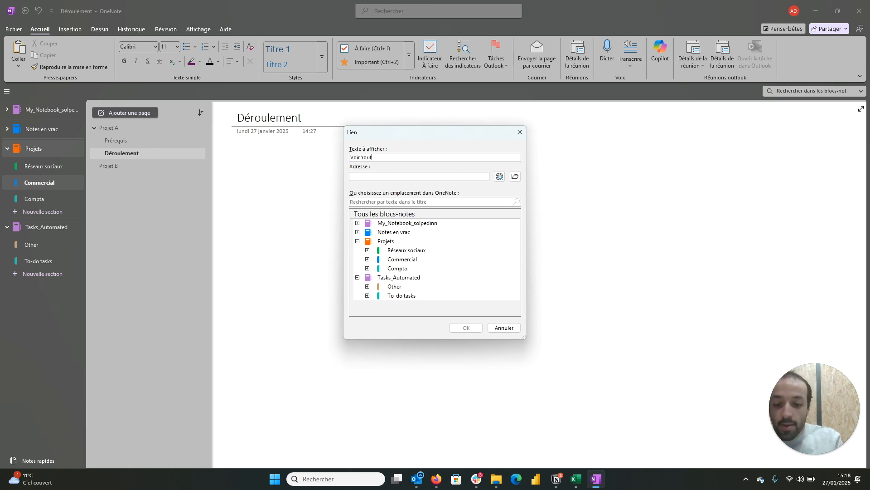
pyautogui.click(405, 176)
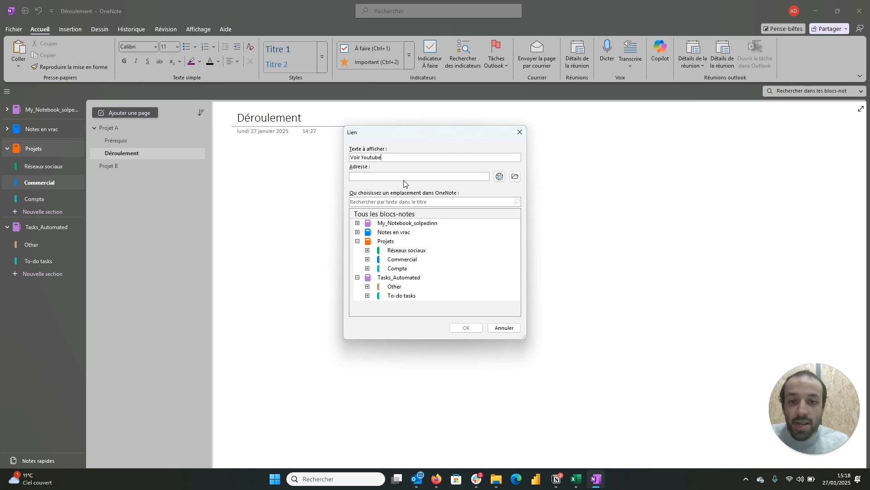
pyautogui.hotkey('ctrl', 'v')
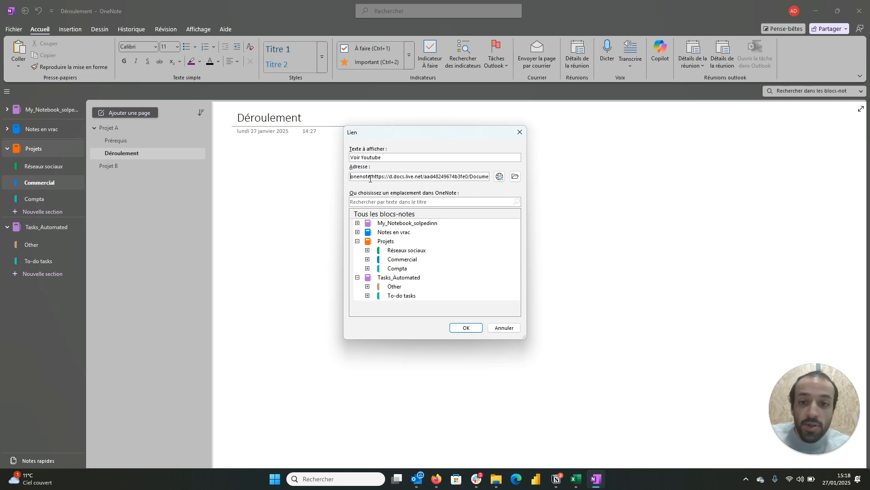
pyautogui.hotkey('ctrl', 'a')
pyautogui.press('BackSpace')
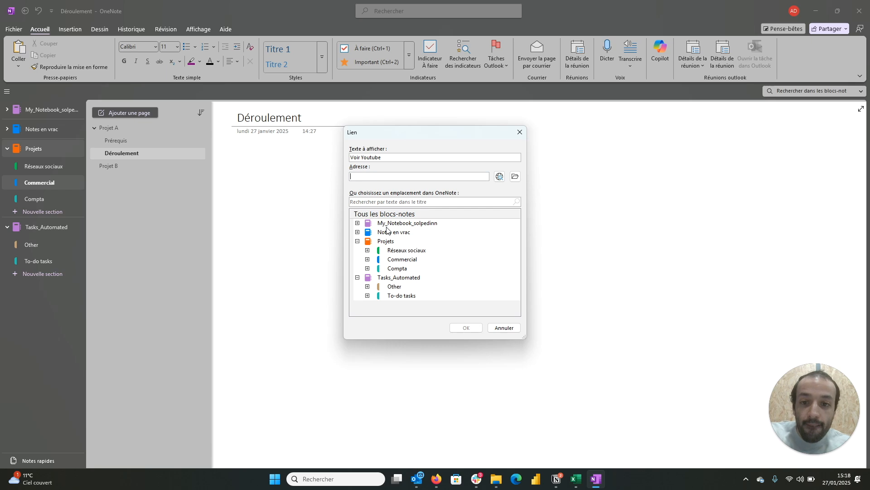
# Step: Set the Youtube page of the Réseaux sociaux section as the link's target, insert the link and follow it
pyautogui.click(367, 251)
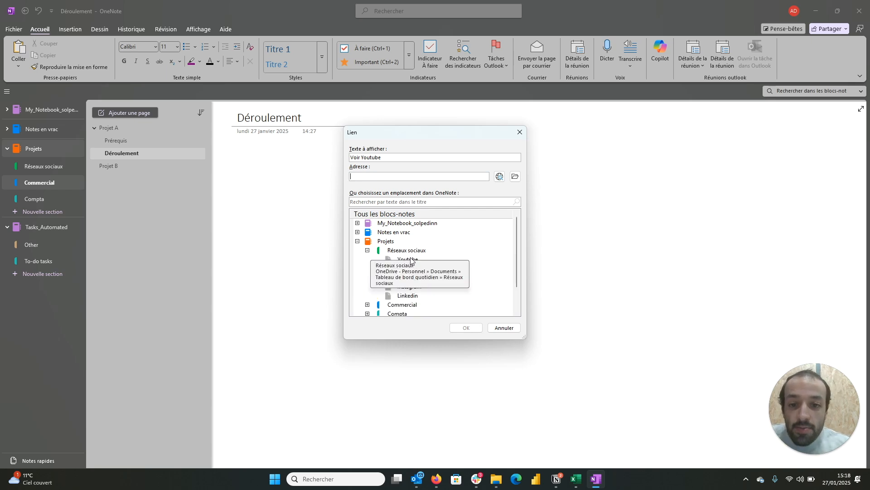
pyautogui.click(409, 261)
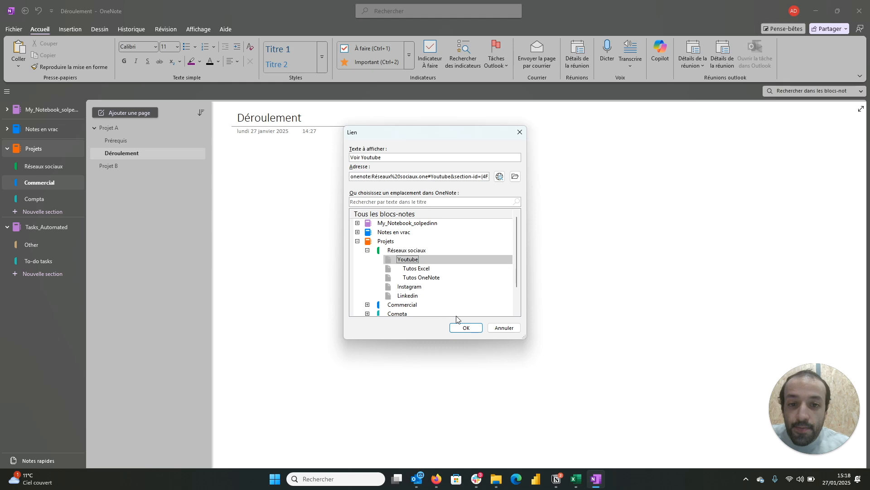
pyautogui.click(463, 328)
pyautogui.click(379, 309)
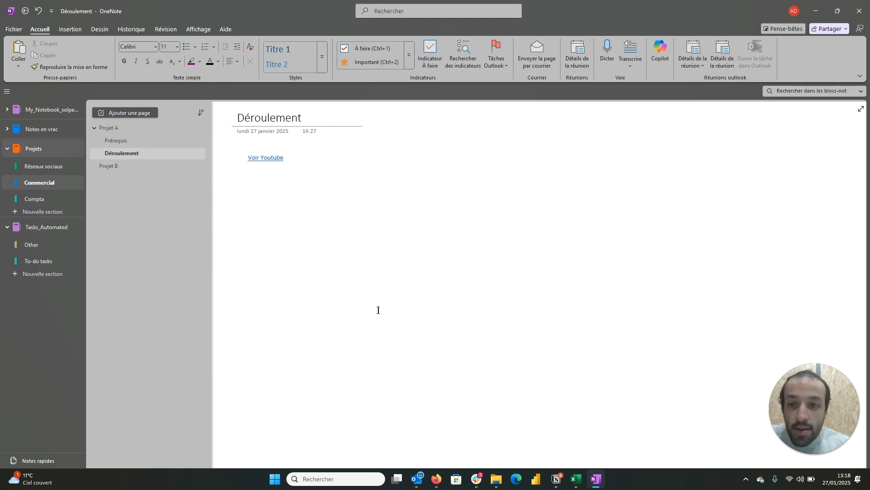
pyautogui.click(261, 162)
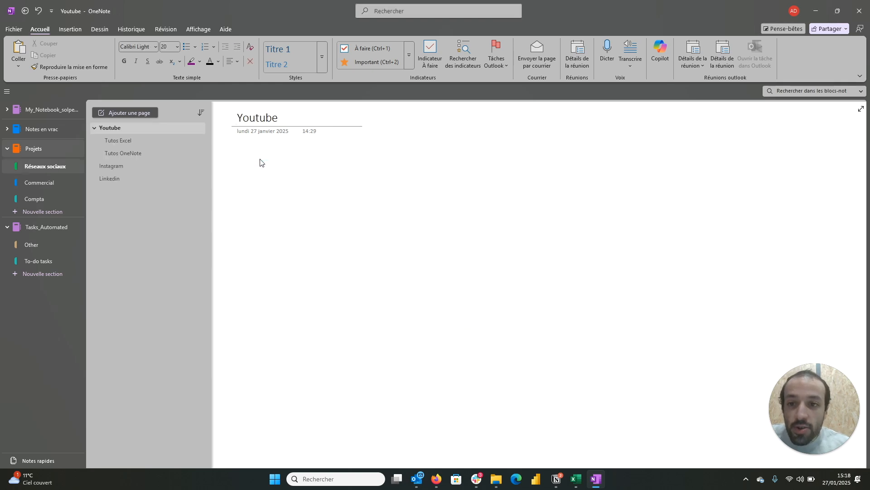
# Step: From the Tutos OneNote page, examine the notebook's sharing link options for permission, expiration date and password, and close them without applying changes
pyautogui.click(126, 150)
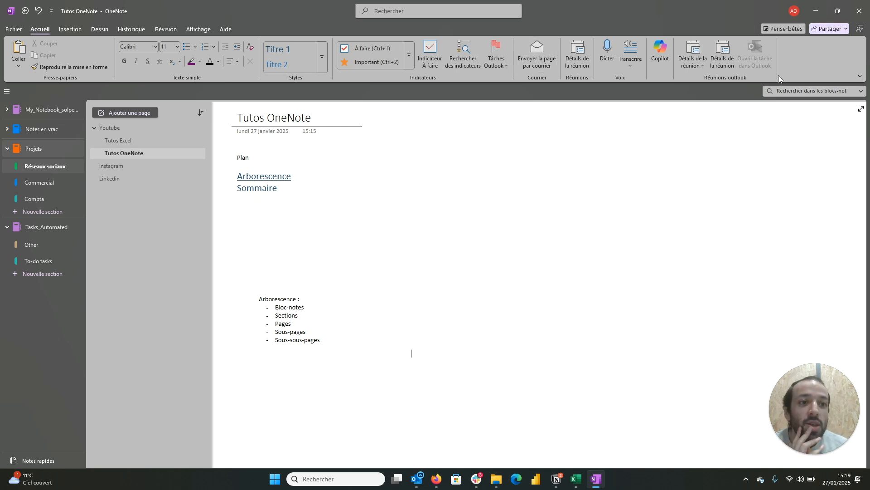
pyautogui.click(840, 31)
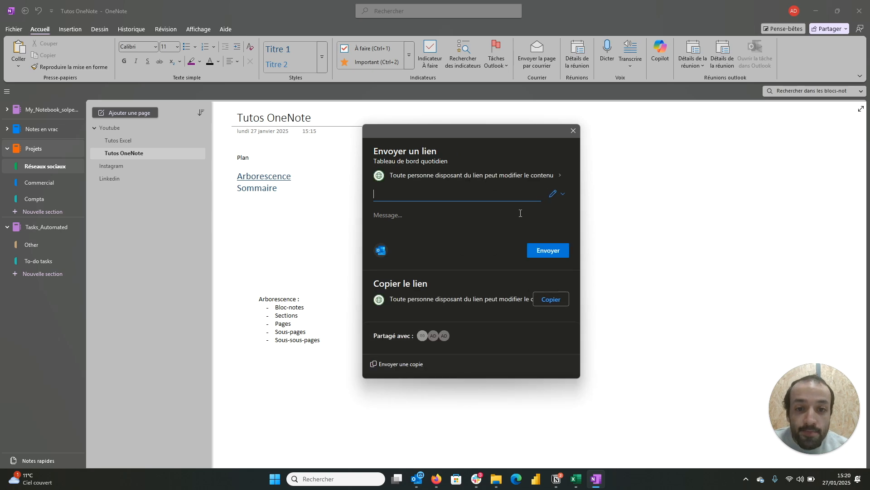
pyautogui.click(561, 194)
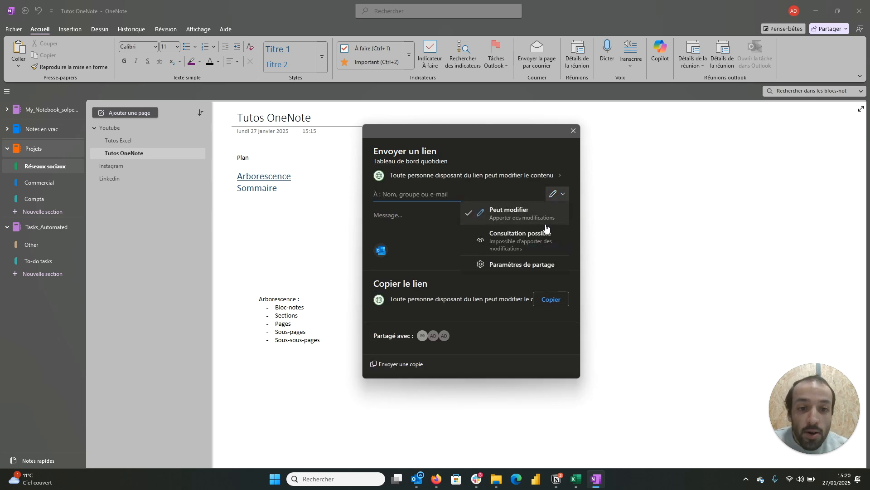
pyautogui.click(524, 267)
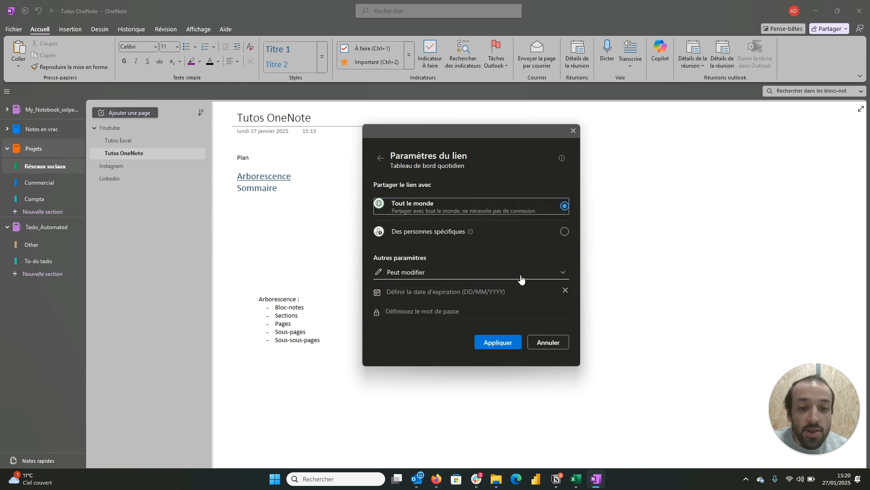
pyautogui.click(479, 311)
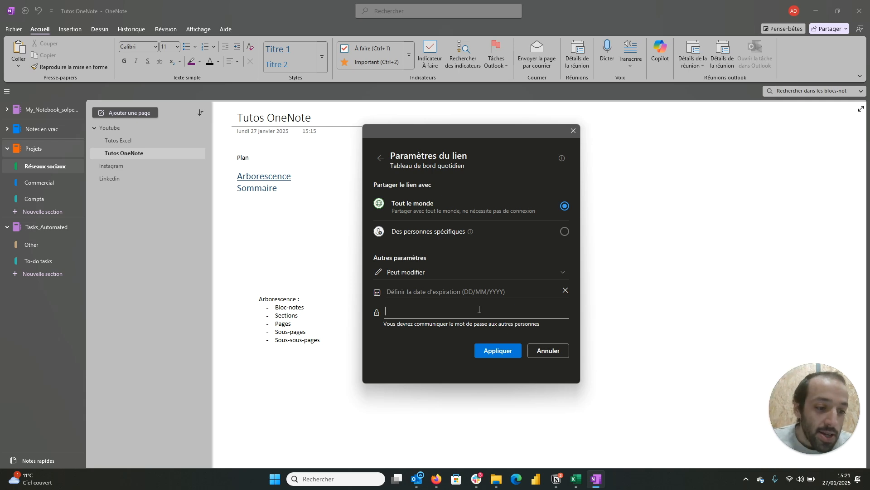
pyautogui.click(479, 309)
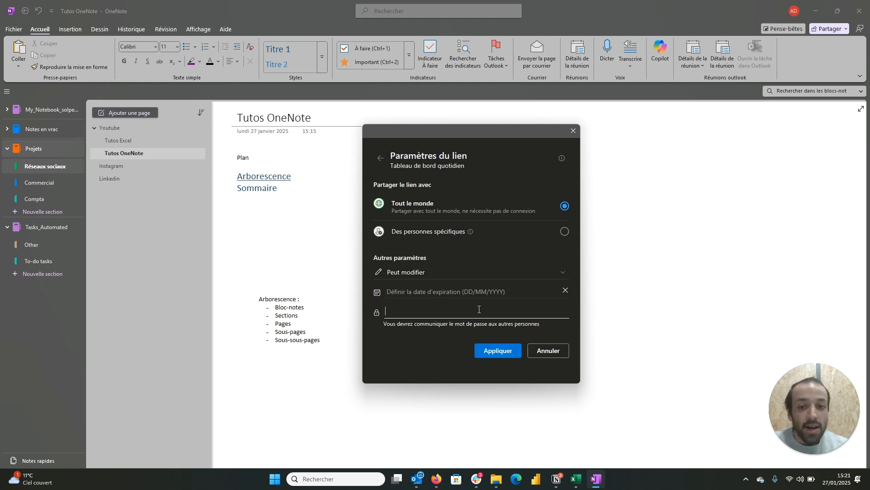
pyautogui.click(550, 359)
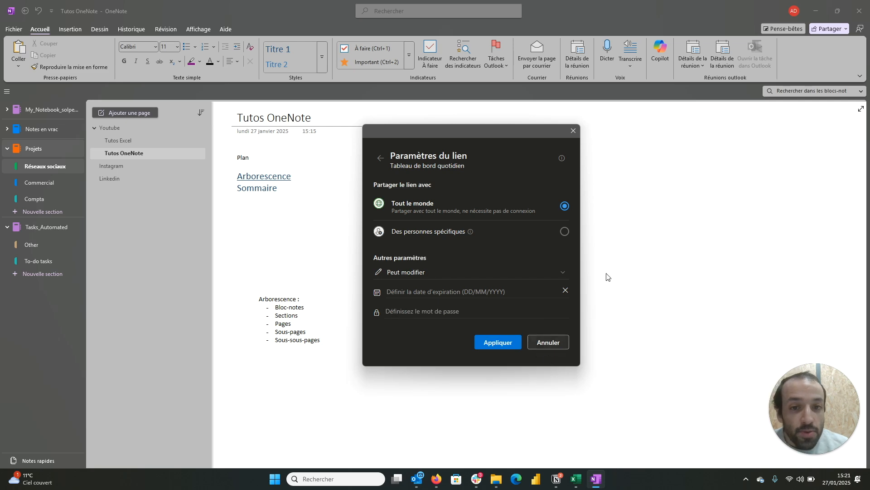
pyautogui.click(554, 347)
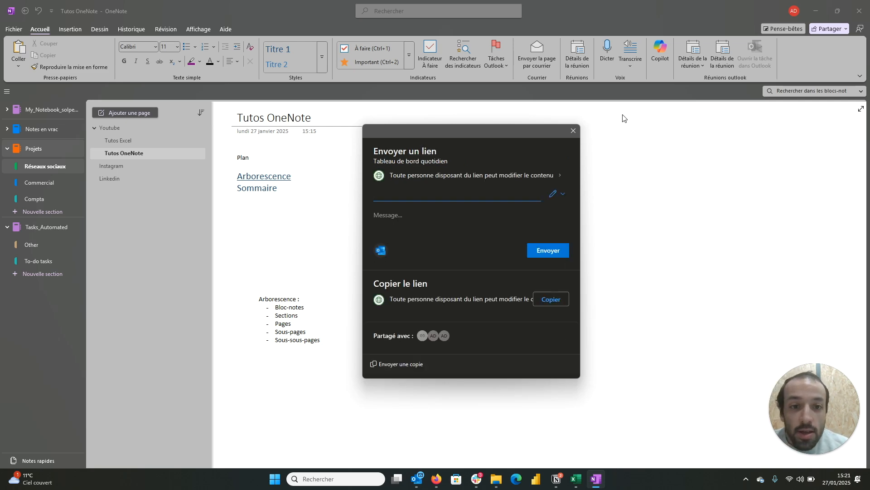
pyautogui.click(574, 131)
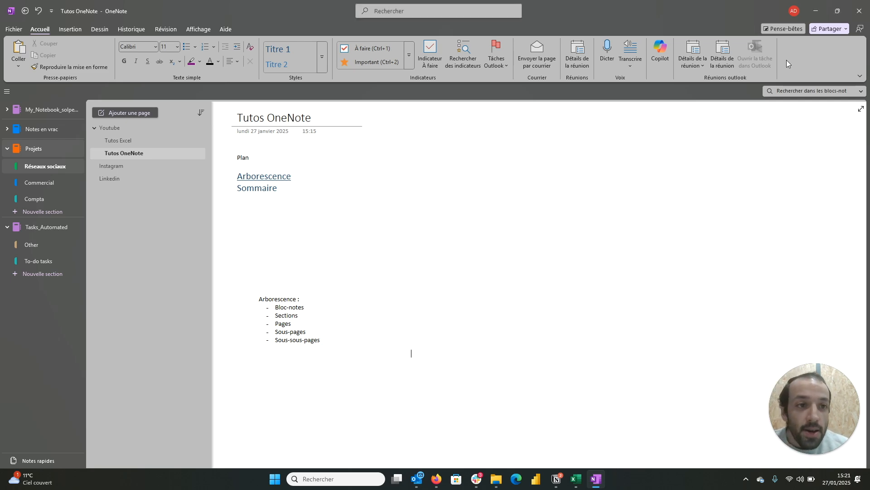
# Step: Examine who has access to the shared notebook and the settings of the link granting one person edit rights
pyautogui.click(844, 29)
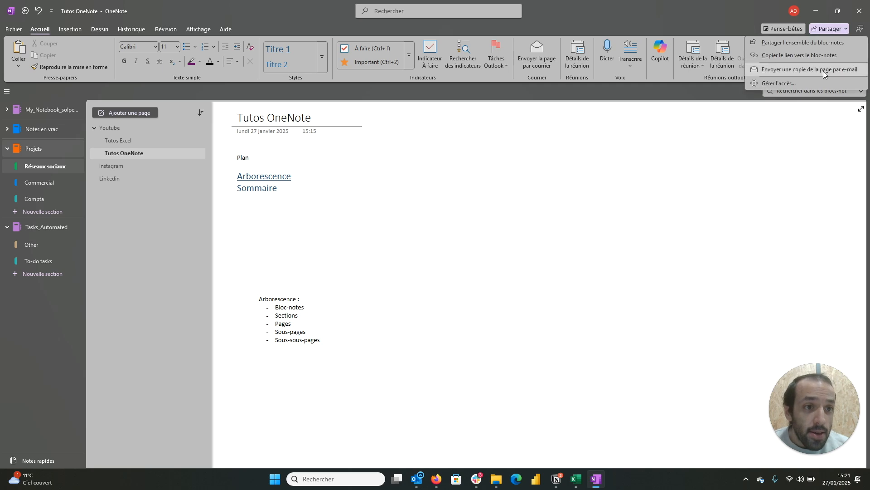
pyautogui.click(814, 84)
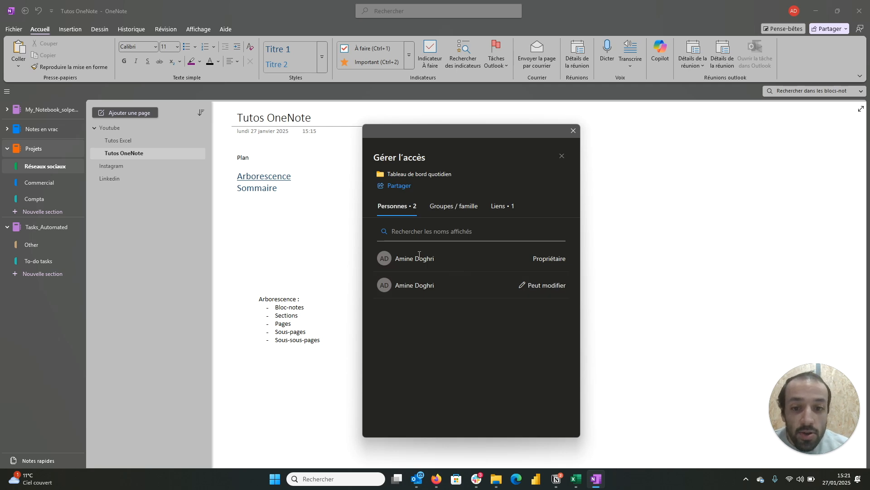
pyautogui.click(536, 290)
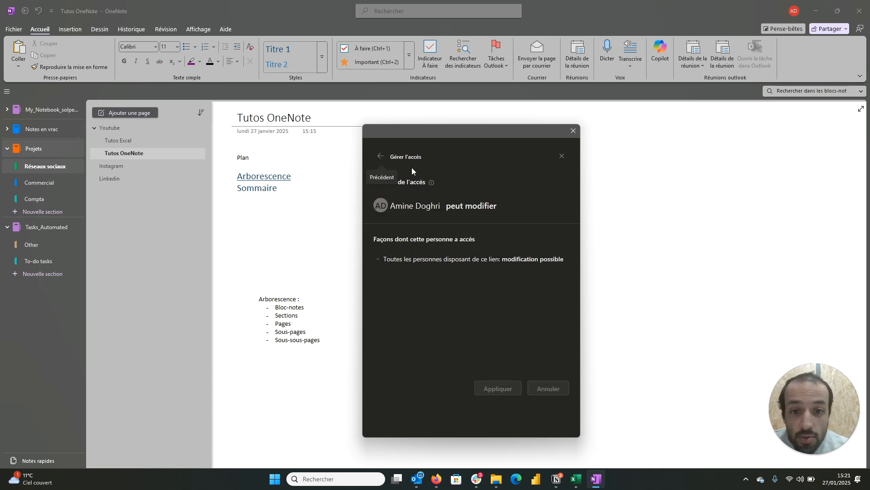
pyautogui.click(378, 262)
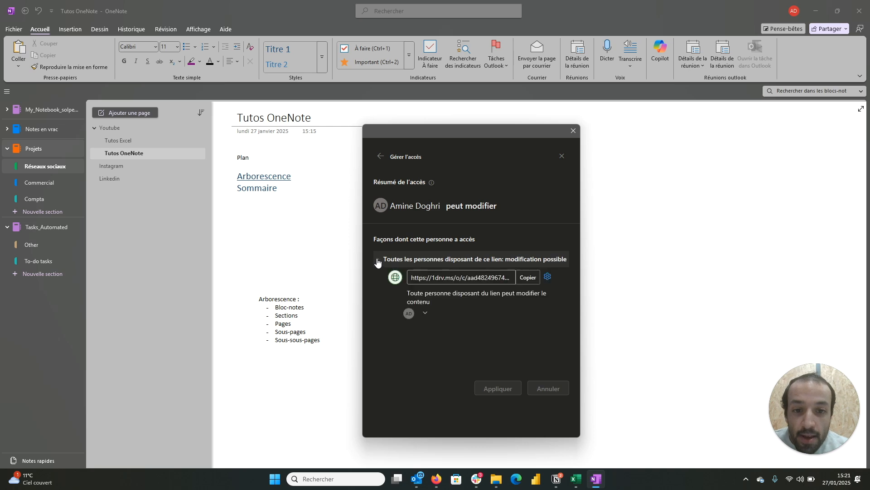
pyautogui.click(548, 277)
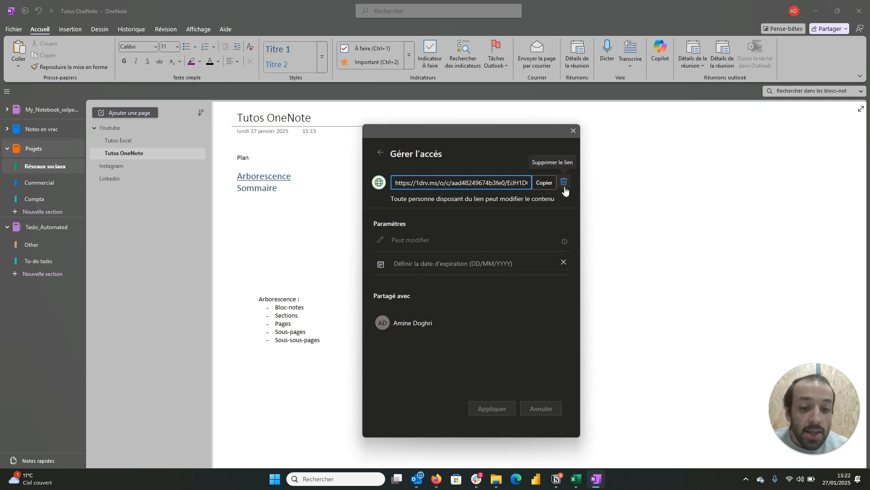
pyautogui.click(575, 134)
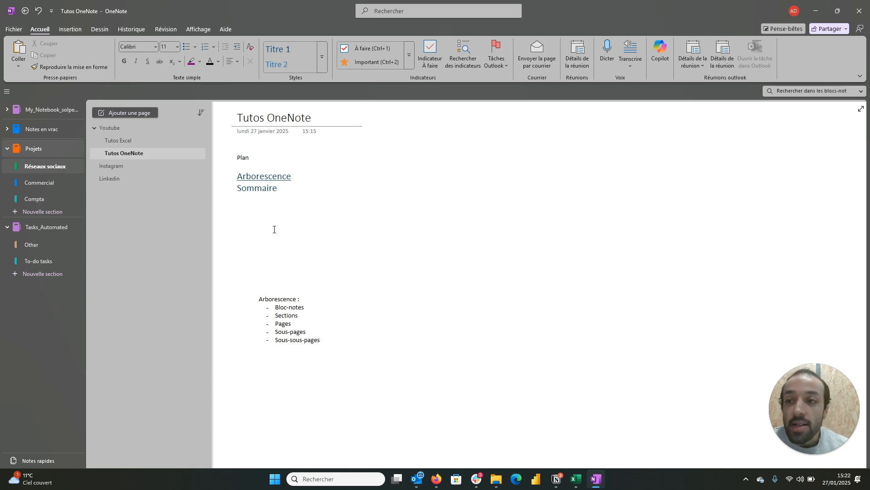
# Step: Display the synchronisation status of the shared notebooks
pyautogui.click(14, 29)
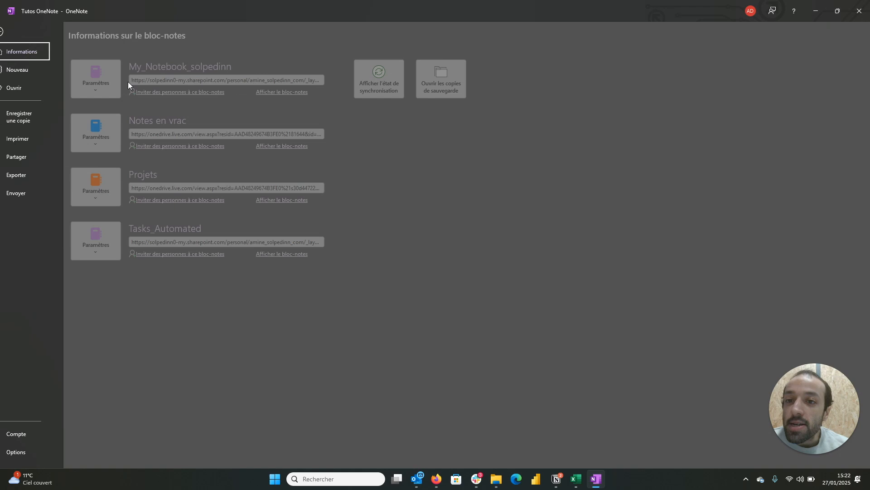
pyautogui.click(401, 91)
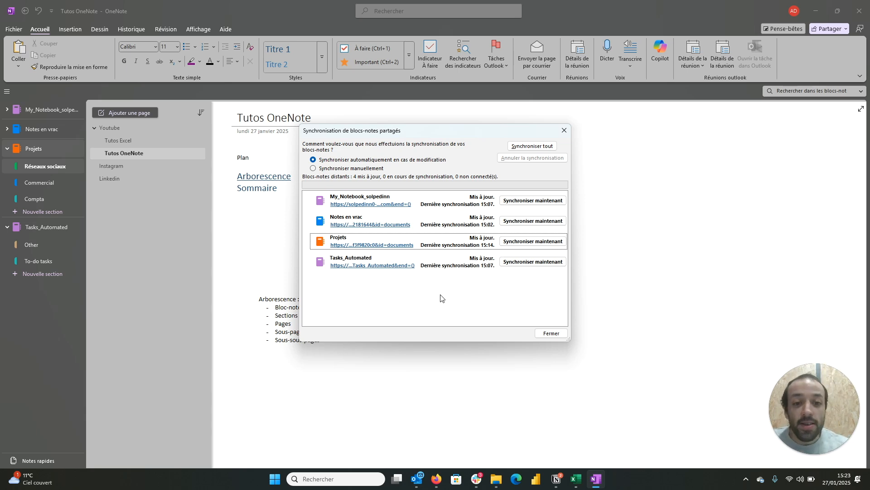
# Step: Synchronise the Projets notebook immediately and close the shared notebook synchronisation window
pyautogui.click(536, 245)
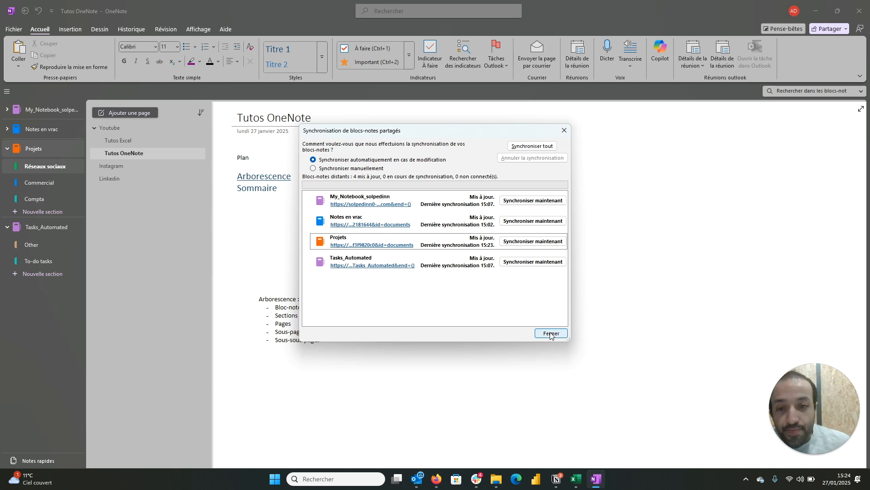
pyautogui.click(551, 334)
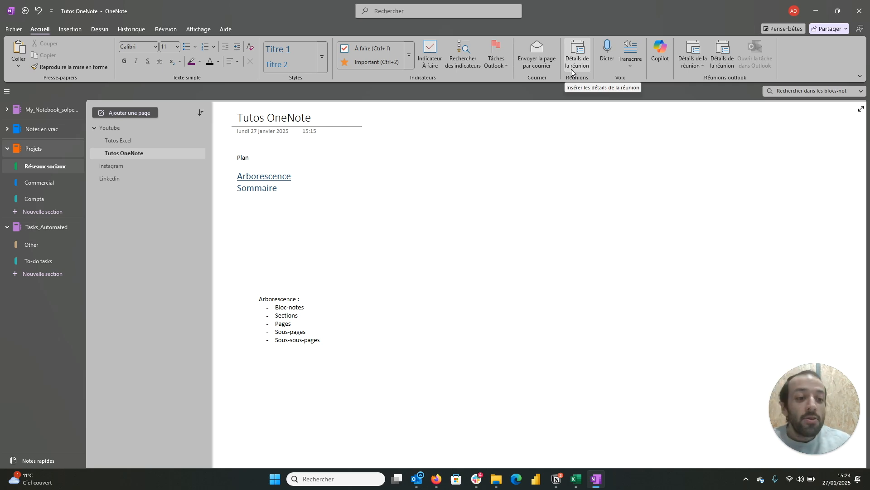
# Step: Prepare an e-mail of the Tutos OneNote page with "- 27/01" appended to its subject, and discard the draft without saving
pyautogui.click(537, 60)
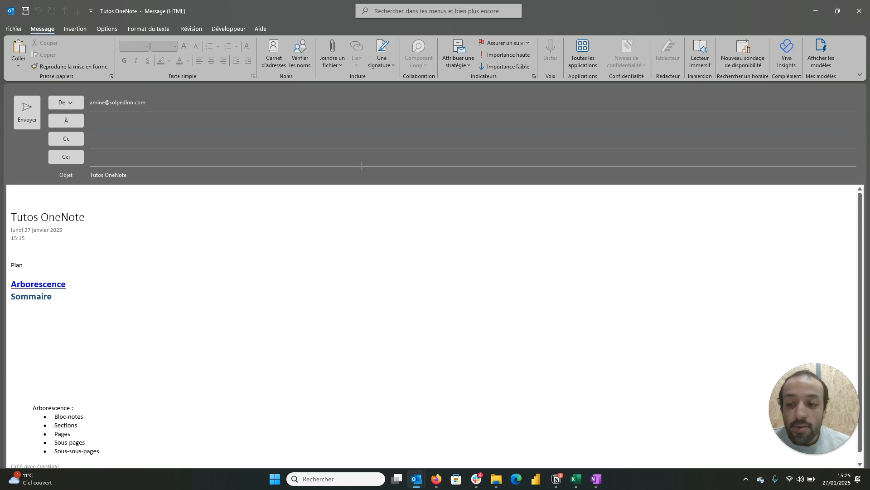
pyautogui.scroll(-1, 334, 270)
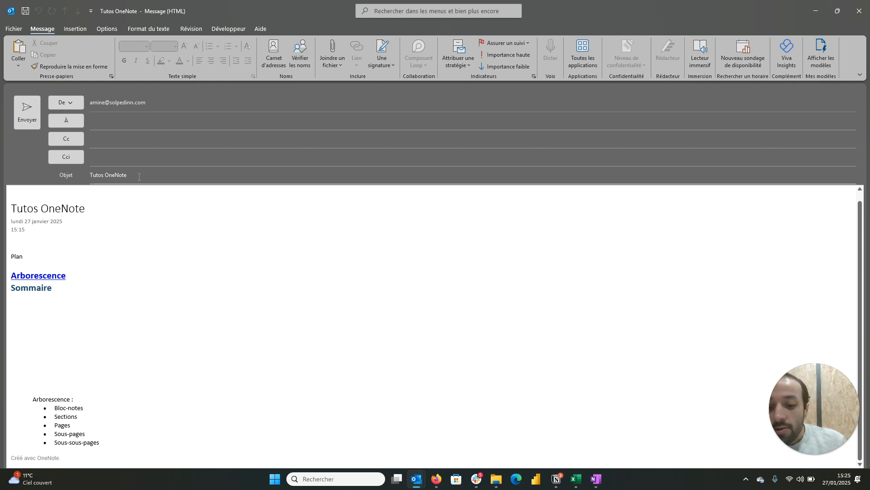
pyautogui.write('-')
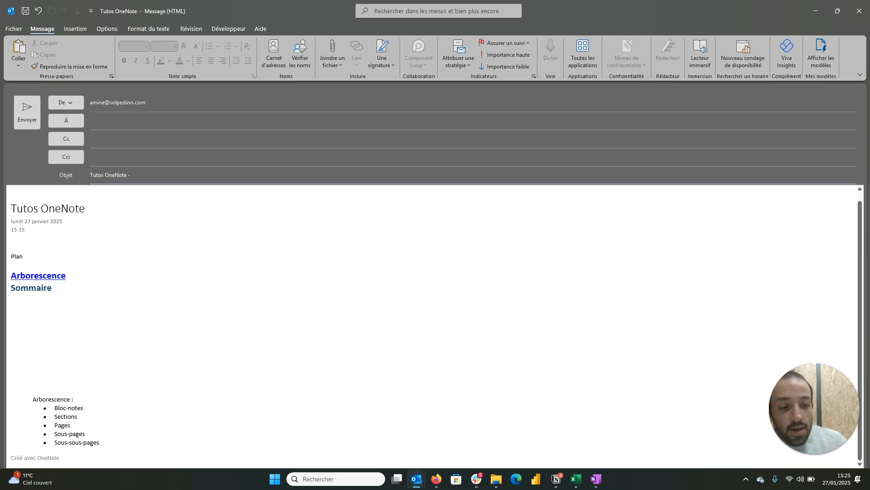
pyautogui.write(' 27/01')
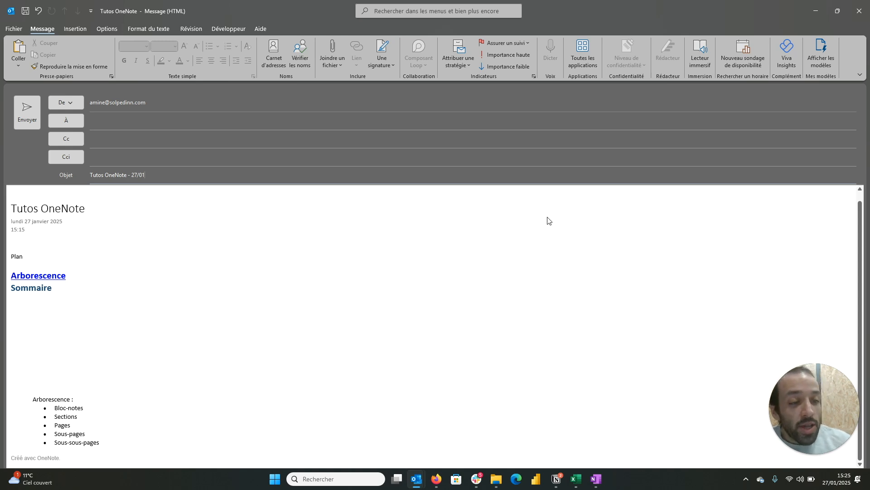
pyautogui.click(866, 17)
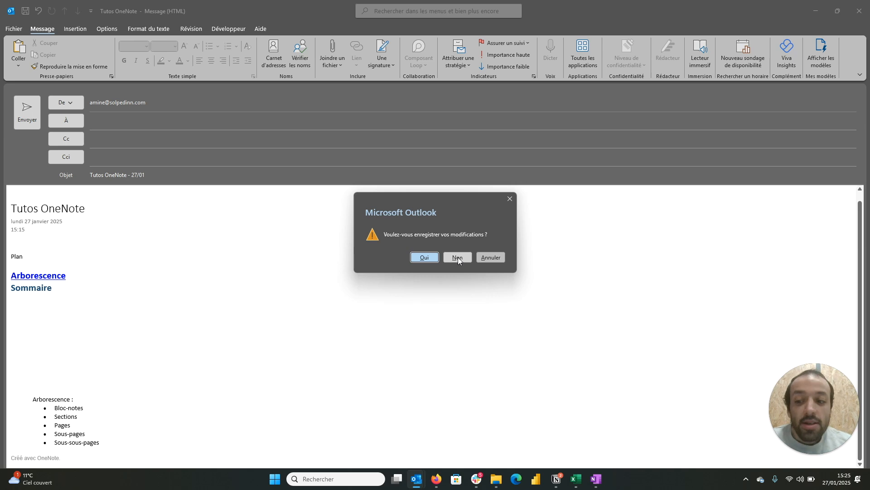
pyautogui.click(458, 257)
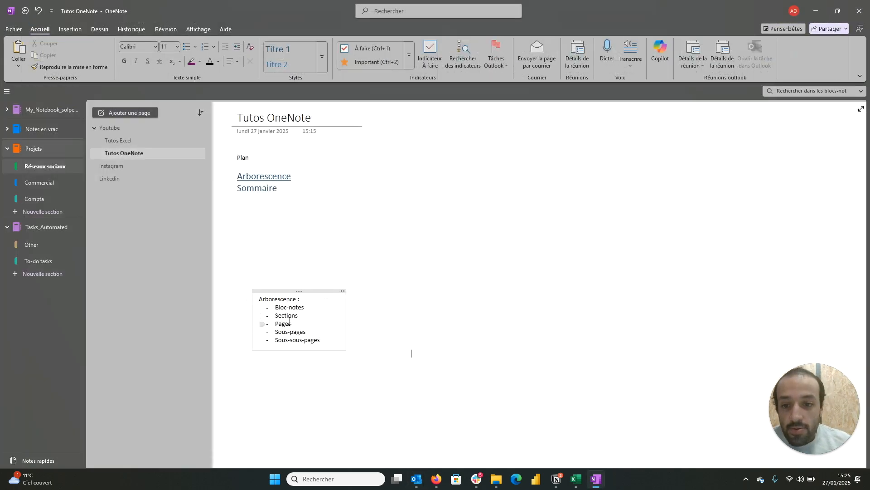
# Step: Move the Arborescence list block up the page to just below the Sommaire heading, aligned with the plan
pyautogui.moveTo(301, 291); pyautogui.dragTo(277, 204)
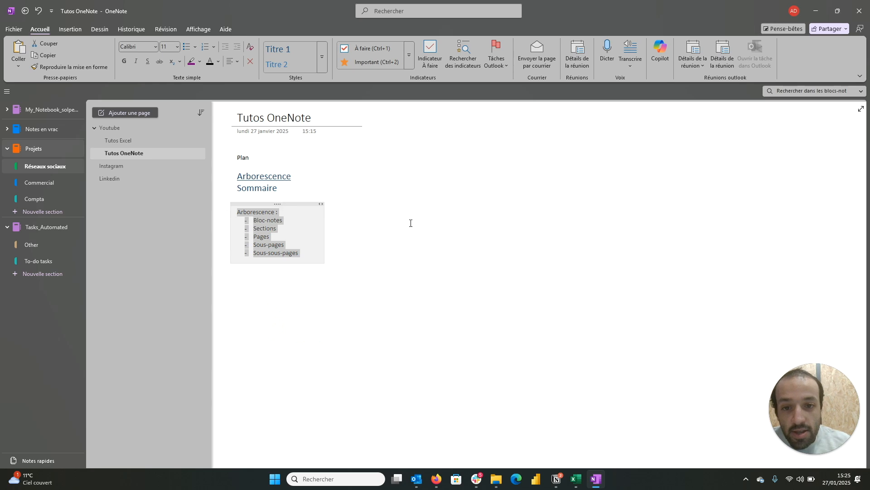
pyautogui.click(570, 260)
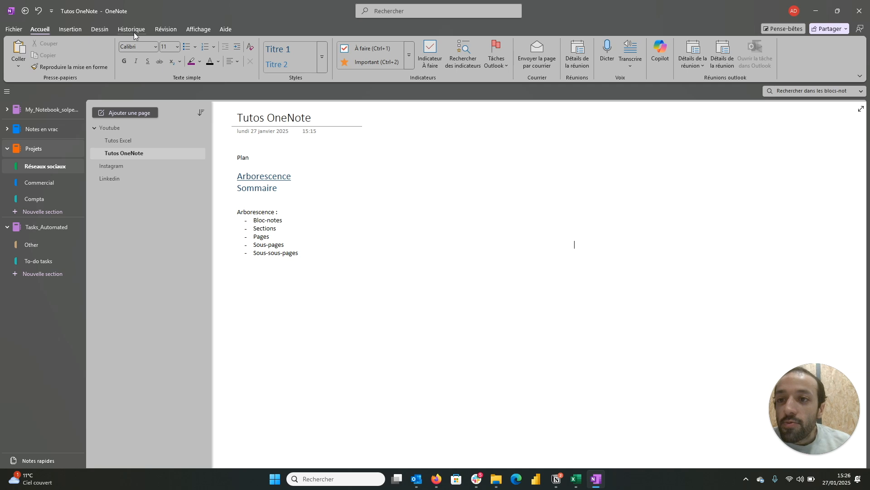
# Step: Display the page templates and examine the Académique category and the choices for the section's default template
pyautogui.click(79, 31)
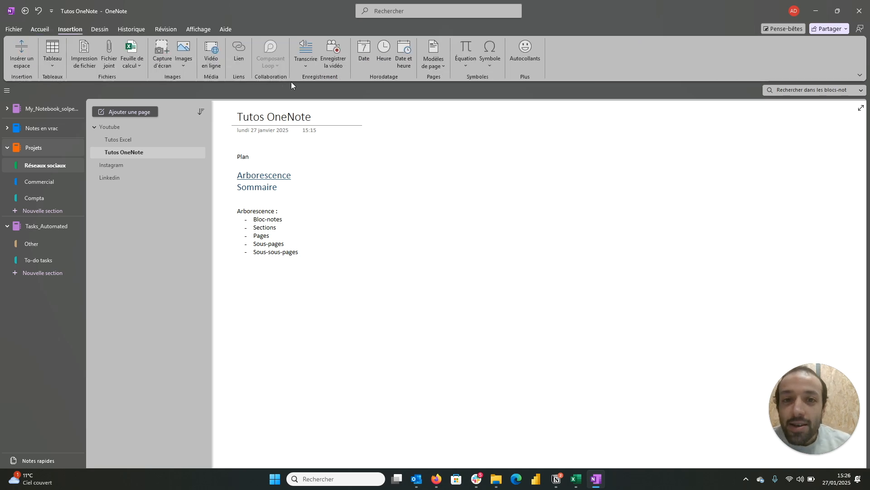
pyautogui.click(434, 66)
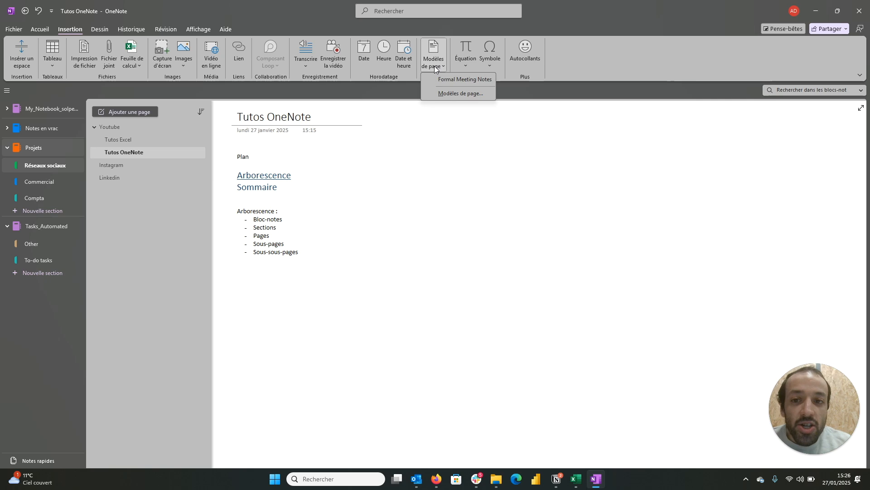
pyautogui.click(429, 68)
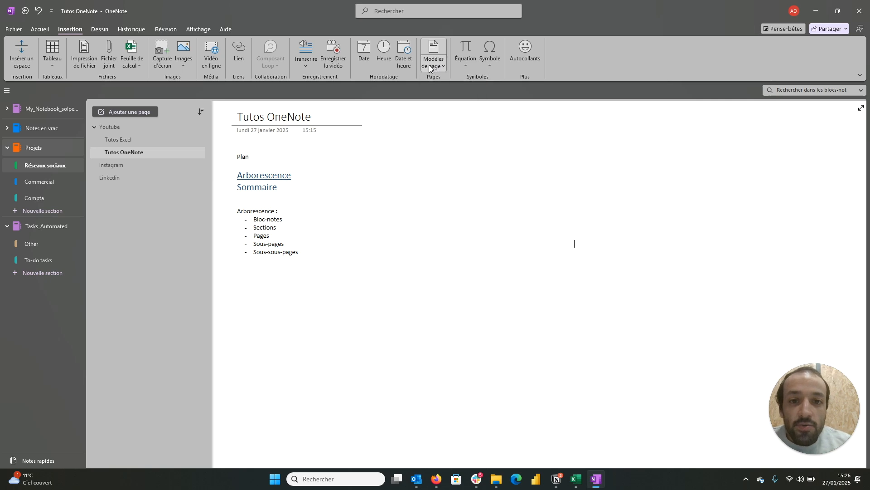
pyautogui.click(432, 52)
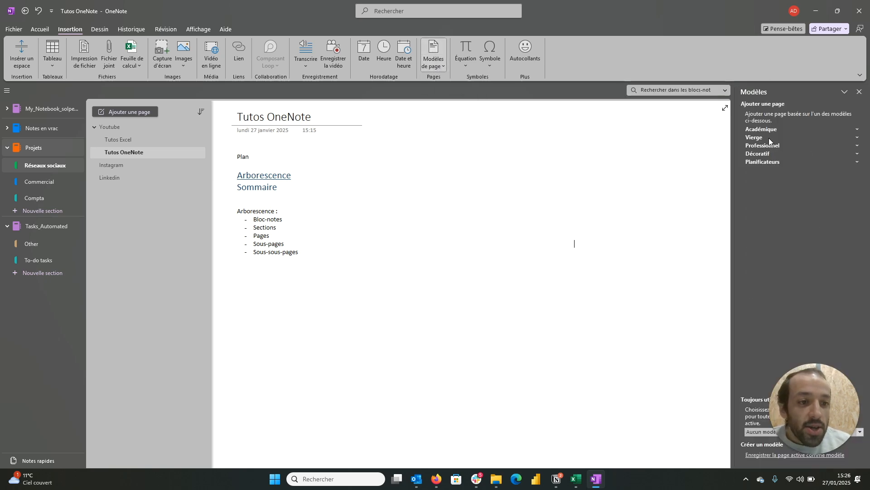
pyautogui.click(857, 129)
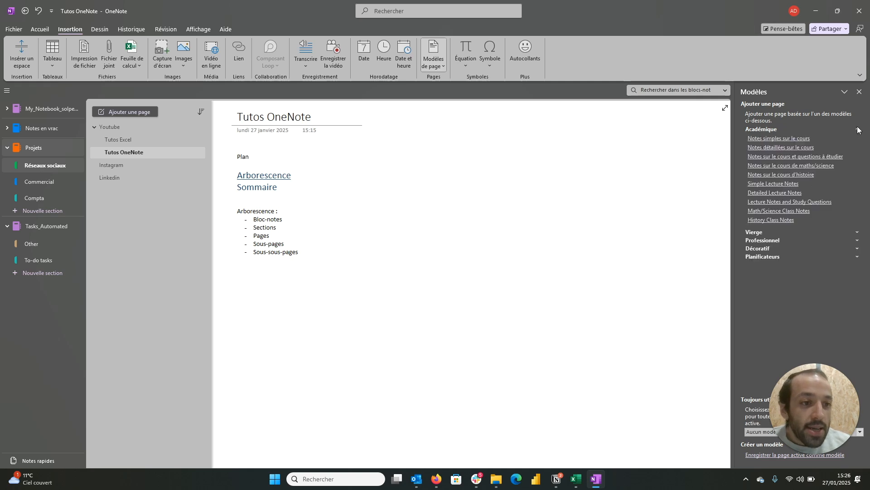
pyautogui.click(857, 129)
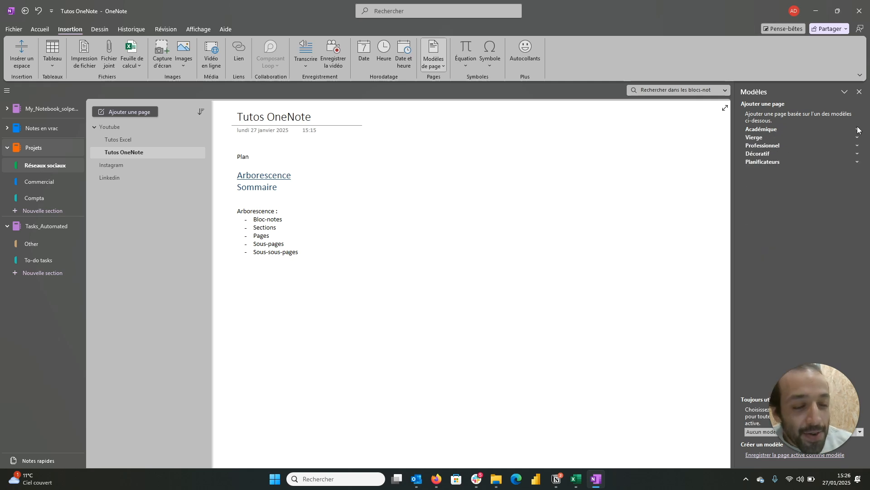
pyautogui.moveTo(801, 415); pyautogui.dragTo(674, 349)
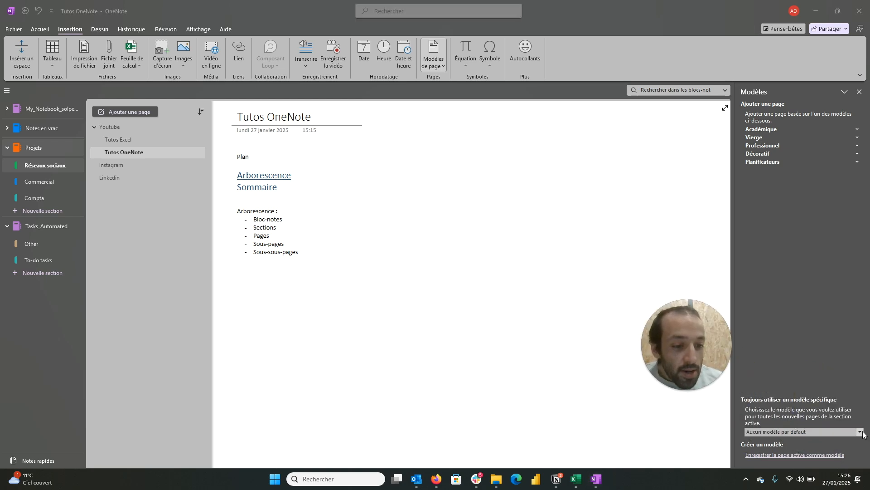
pyautogui.click(862, 433)
pyautogui.click(861, 432)
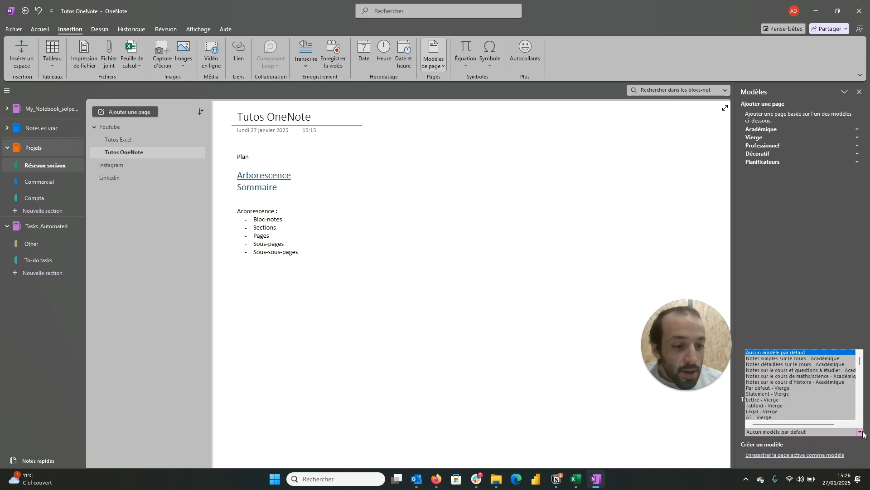
pyautogui.click(860, 432)
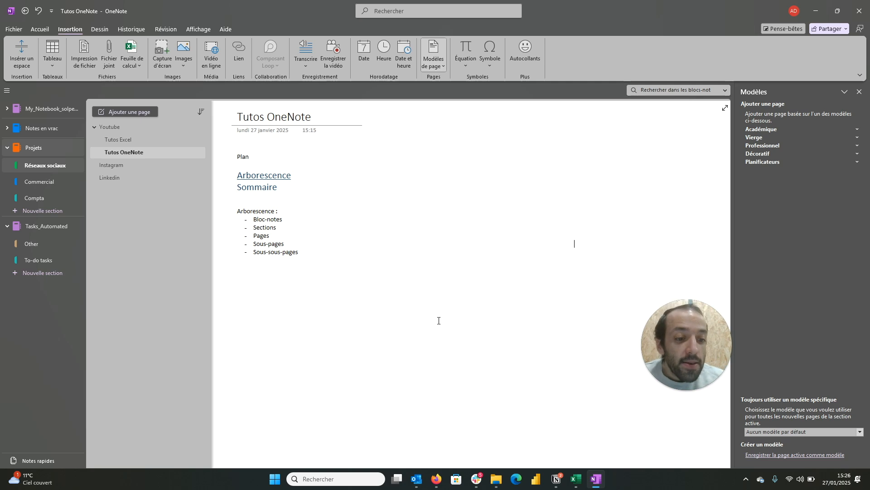
# Step: Save the current Tutos OneNote page as a template named "Démo Template" without making it the section's default
pyautogui.click(781, 455)
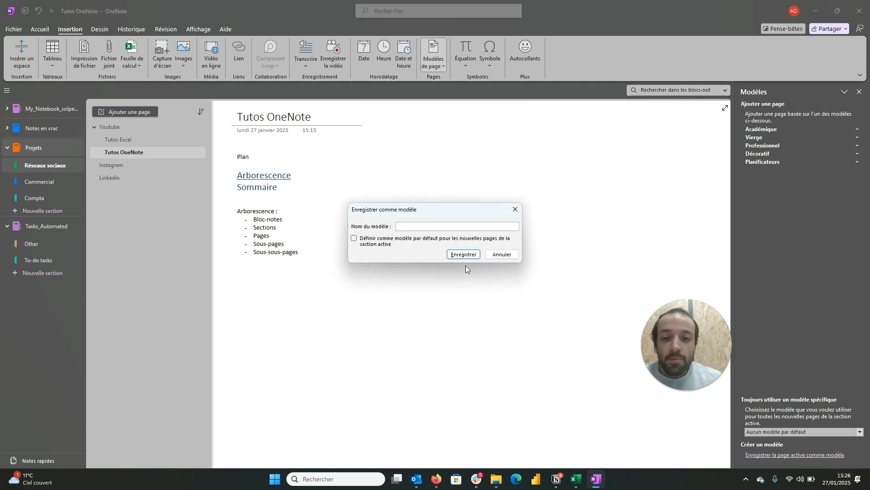
pyautogui.write('Demo ')
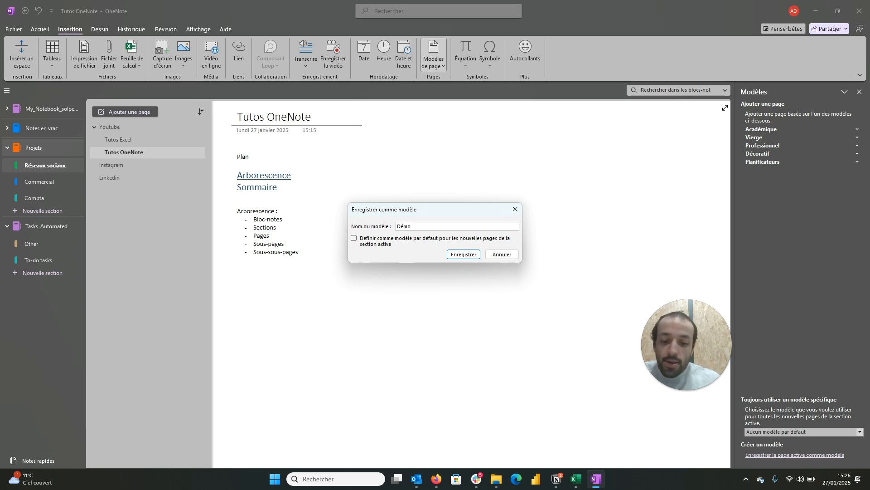
pyautogui.write('Temp')
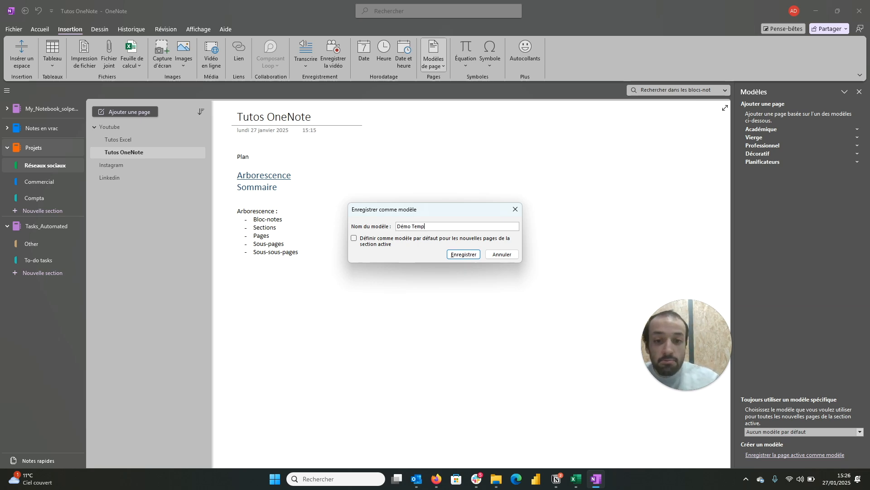
pyautogui.write('late')
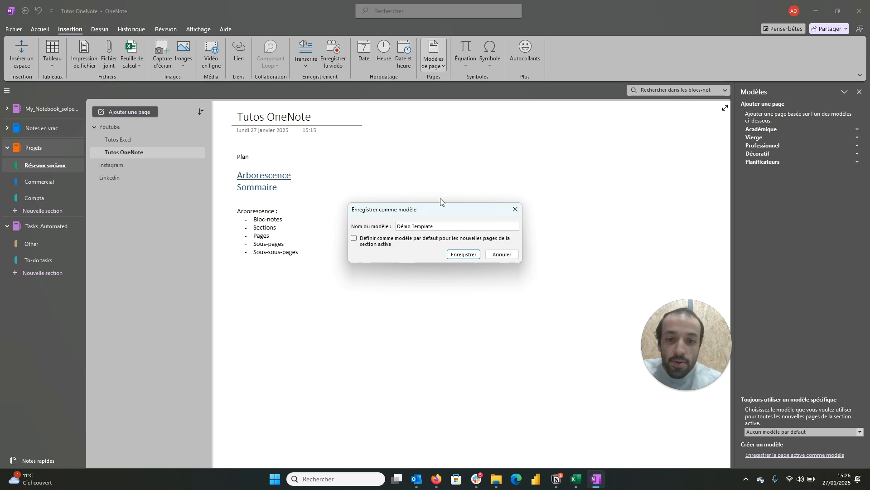
pyautogui.click(463, 255)
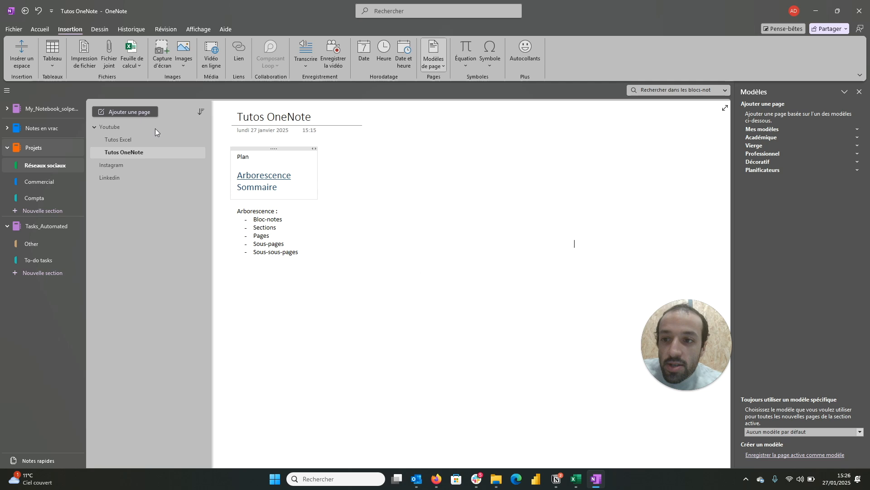
# Step: Add a blank page to the Réseaux sociaux section and another page based on the Démo Template
pyautogui.click(127, 111)
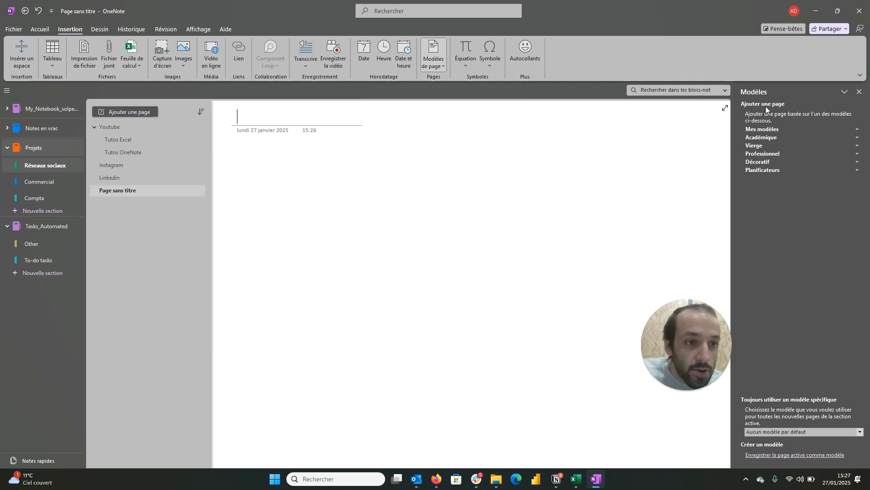
pyautogui.click(771, 128)
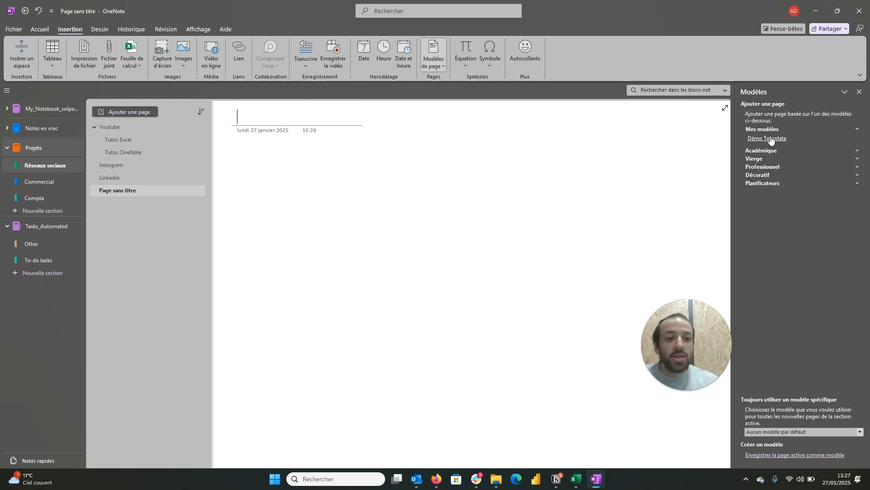
pyautogui.click(770, 139)
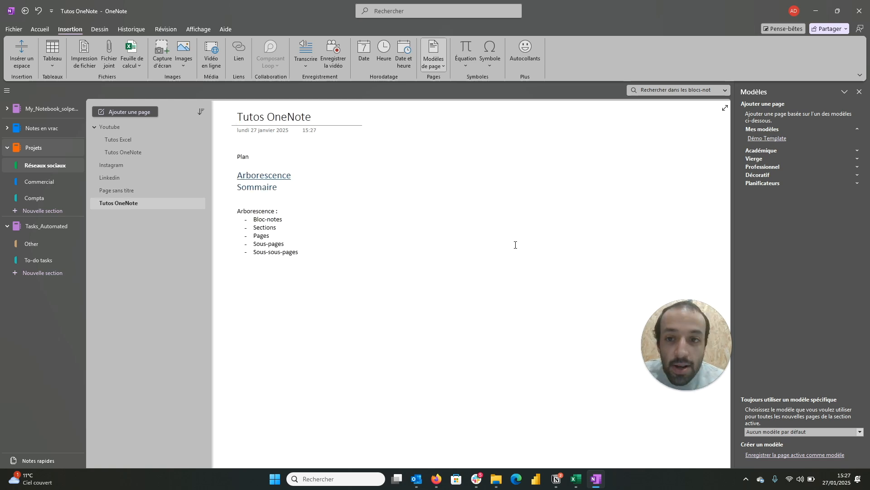
# Step: Delete the Tutos OneNote page created from the template and the untitled blank page from the Réseaux sociaux section
pyautogui.rightClick(139, 203)
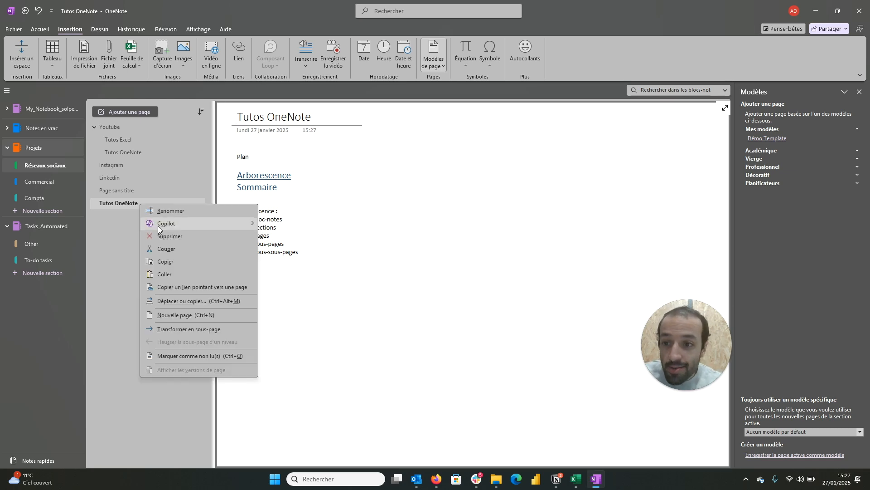
pyautogui.click(162, 237)
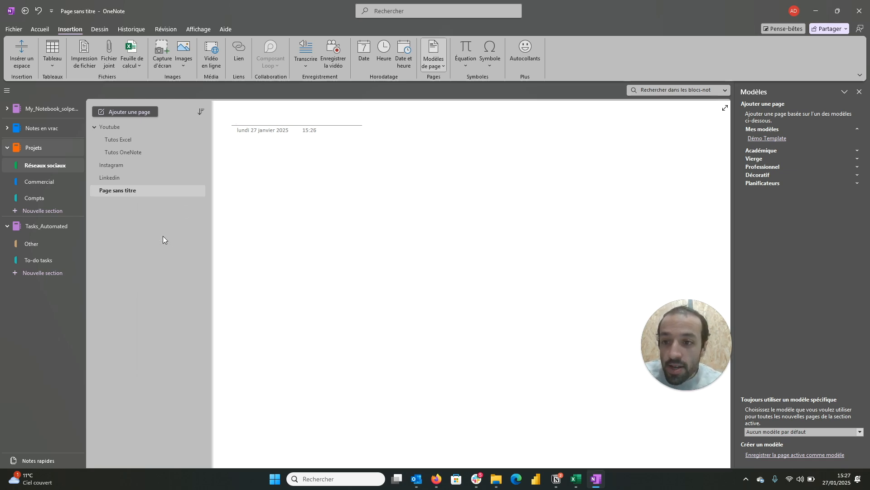
pyautogui.rightClick(157, 191)
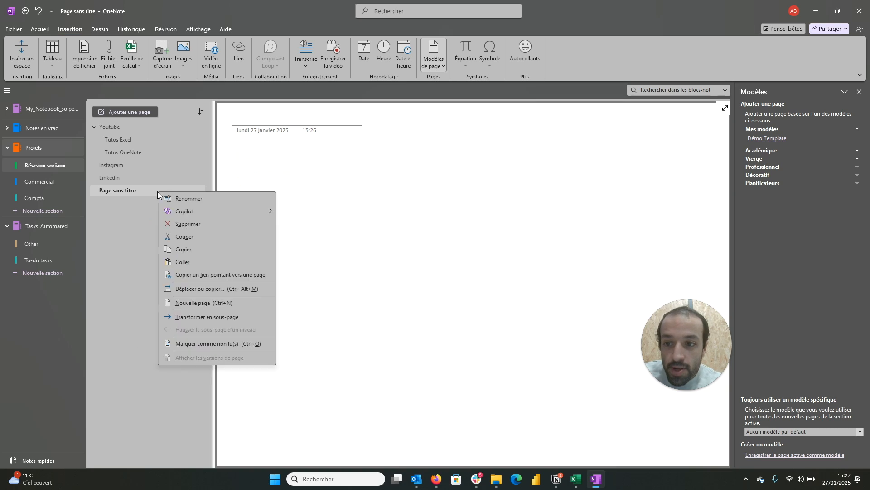
pyautogui.click(177, 224)
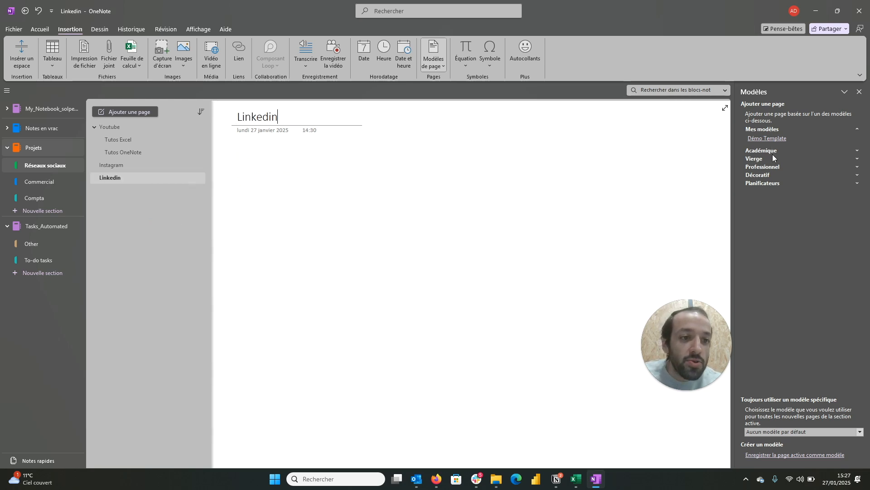
# Step: Add a blank page to the Réseaux sociaux section and another page based on the decorative Bambou template
pyautogui.click(857, 176)
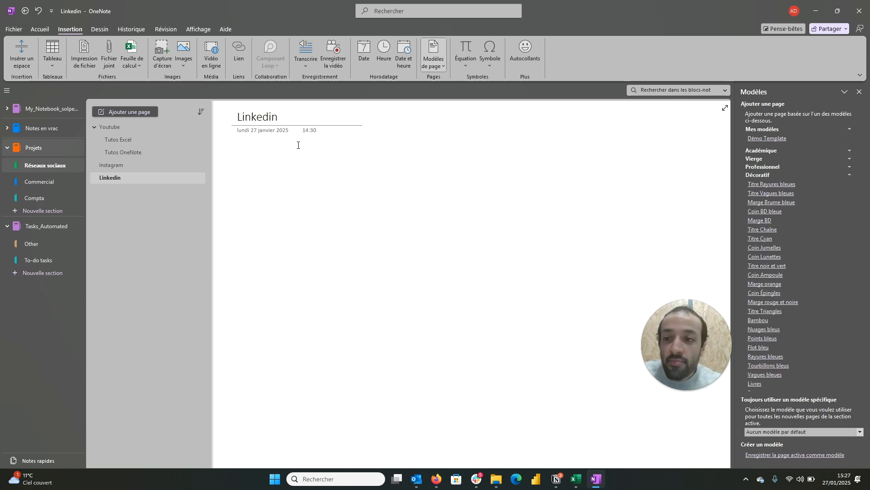
pyautogui.click(150, 112)
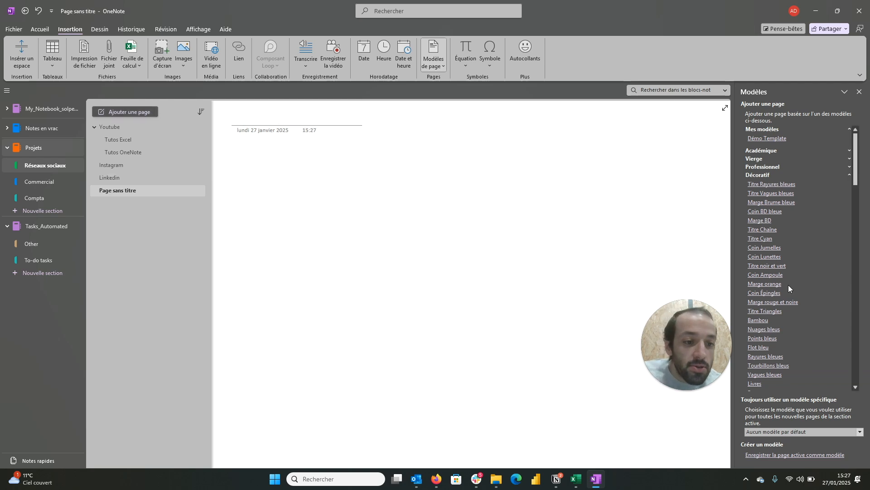
pyautogui.click(760, 320)
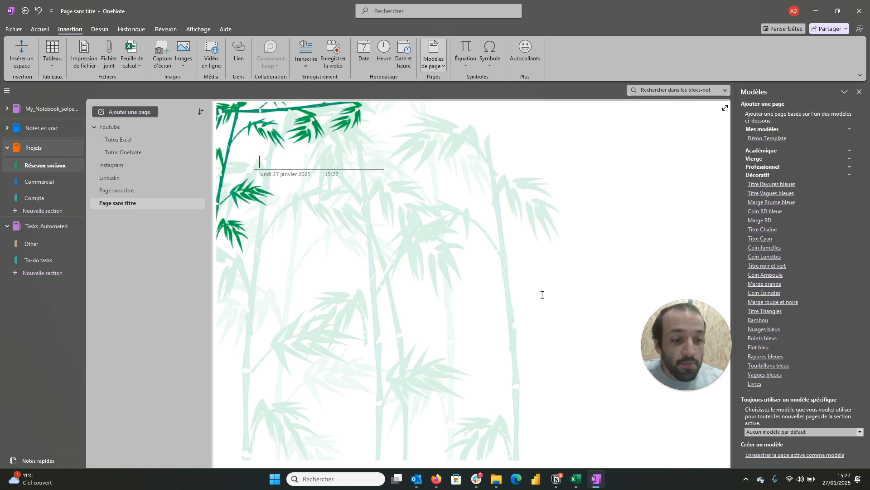
pyautogui.click(268, 227)
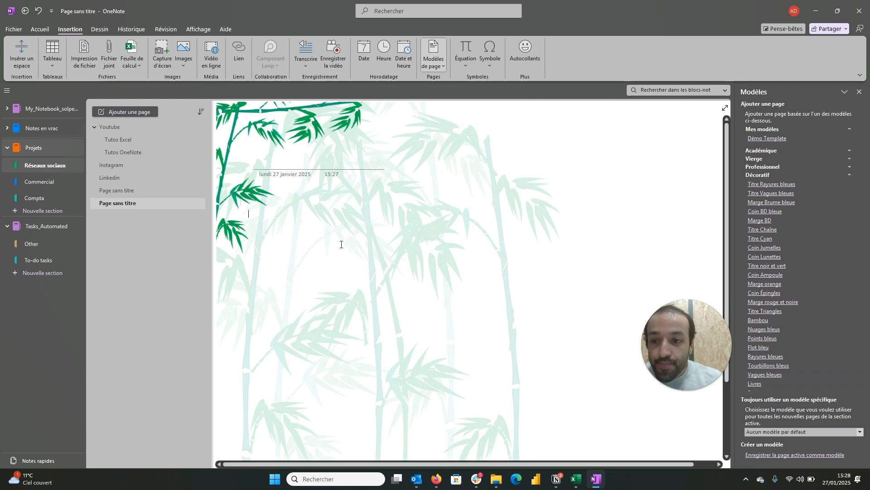
# Step: Delete the Bambou-template page and the blank untitled page from the Réseaux sociaux section
pyautogui.rightClick(140, 203)
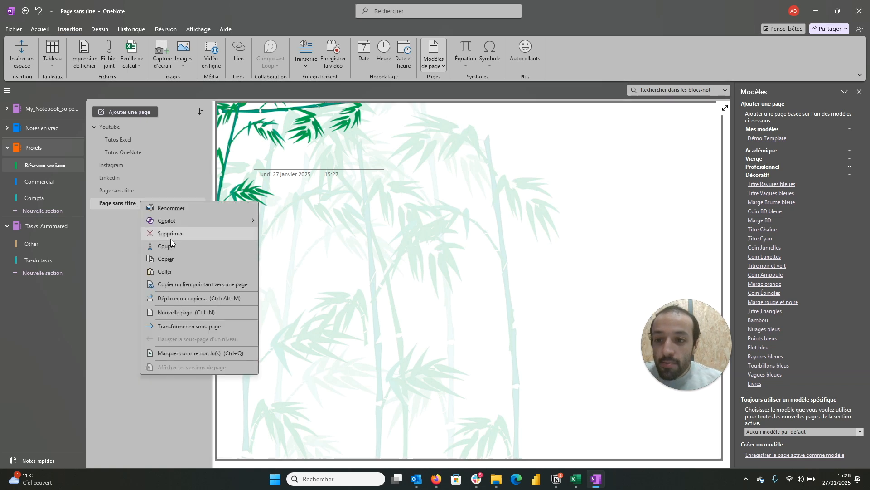
pyautogui.click(171, 234)
pyautogui.rightClick(140, 192)
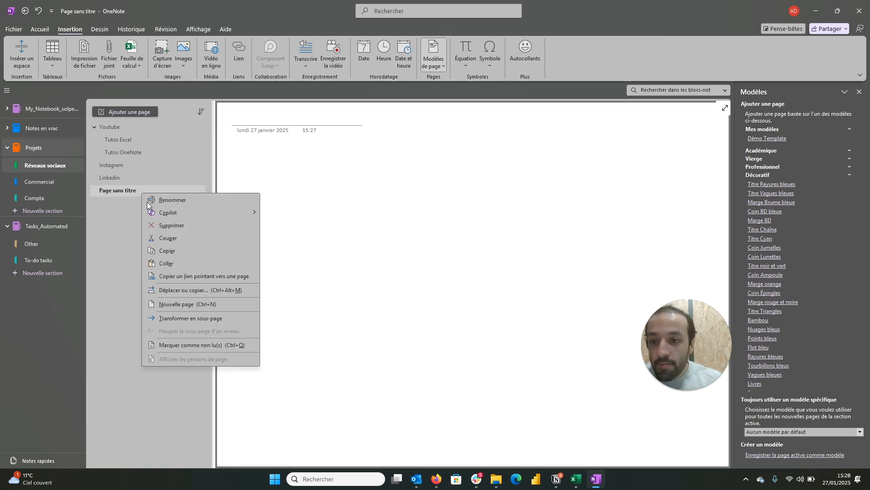
pyautogui.click(156, 224)
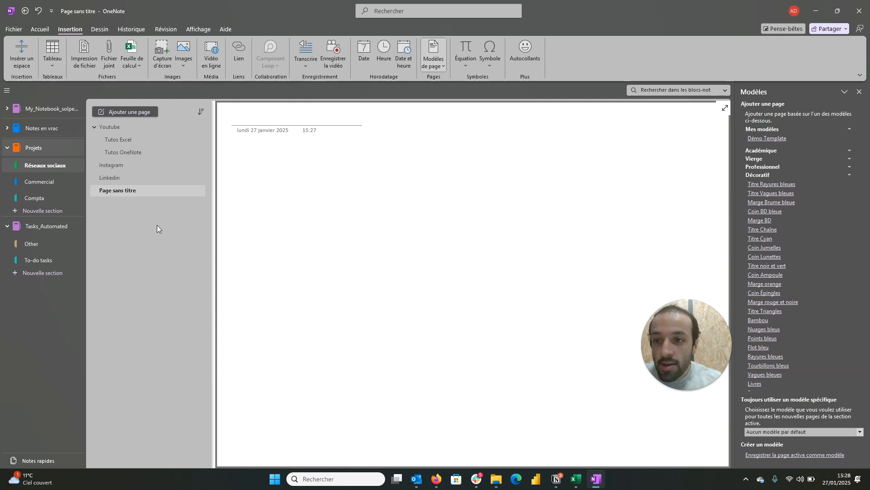
# Step: Open the Tutos OneNote page, place the insertion point below the Arborescence list and close the page templates pane
pyautogui.click(134, 131)
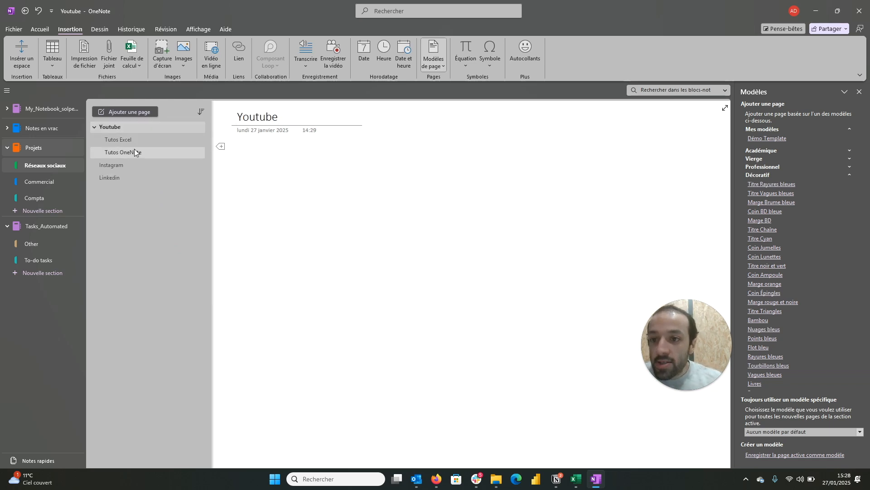
pyautogui.click(134, 148)
pyautogui.click(43, 26)
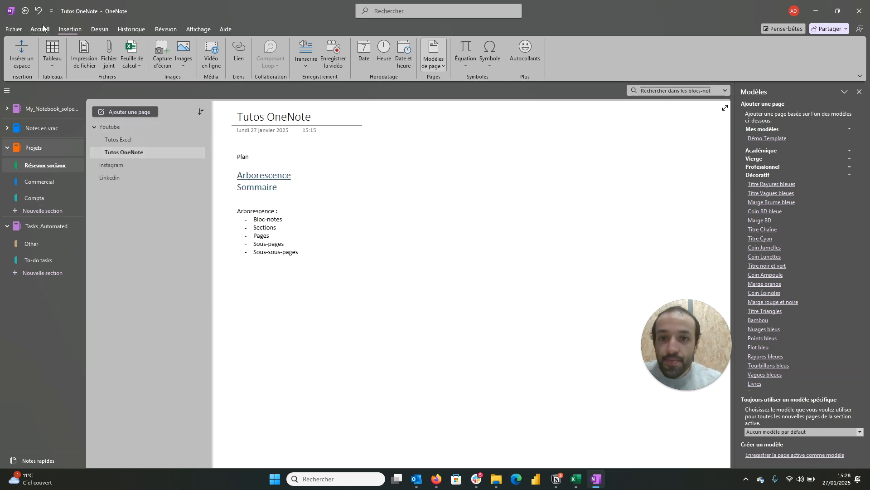
pyautogui.click(249, 295)
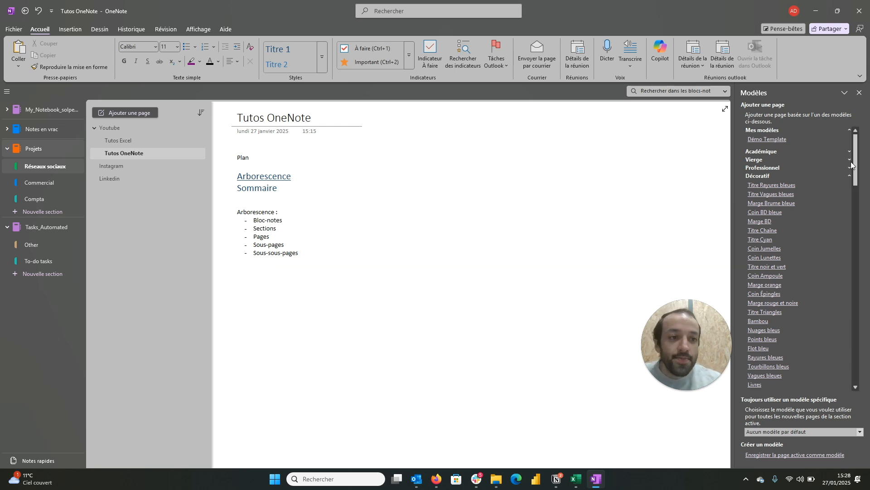
pyautogui.click(860, 93)
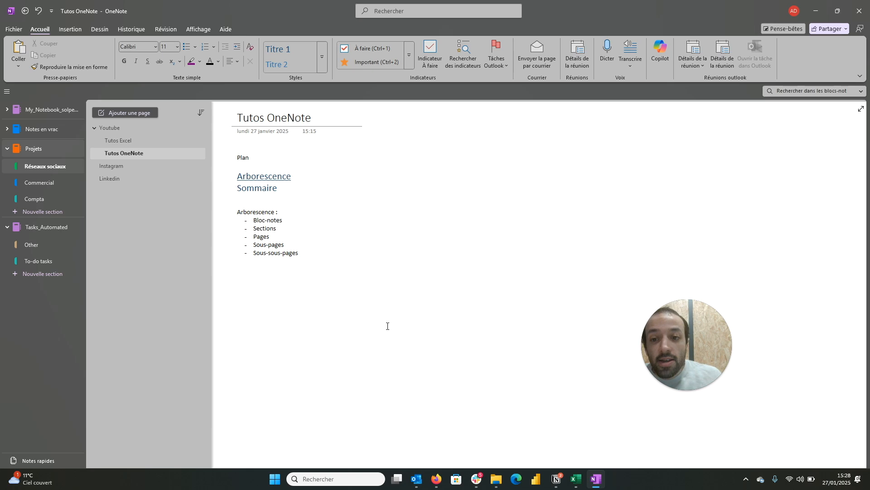
# Step: Write the note "Créer une vidéo sur OneNote" below the Arborescence list
pyautogui.write('créer ')
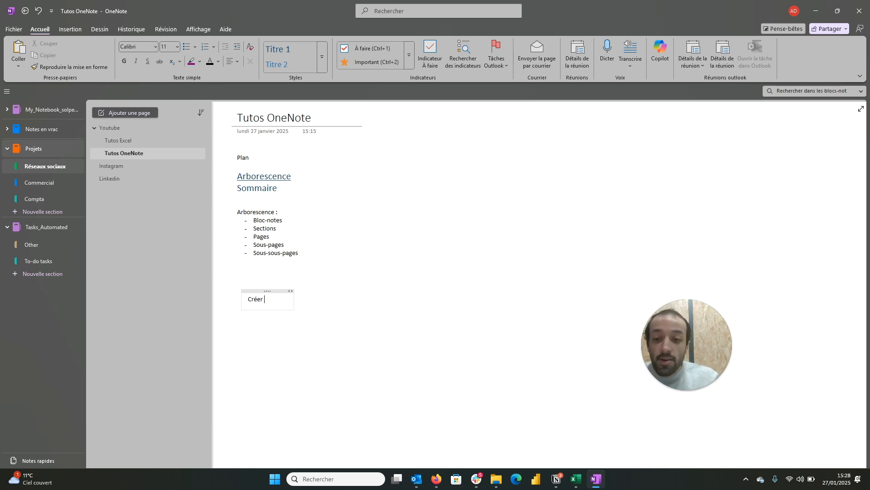
pyautogui.write('une vidéo sur')
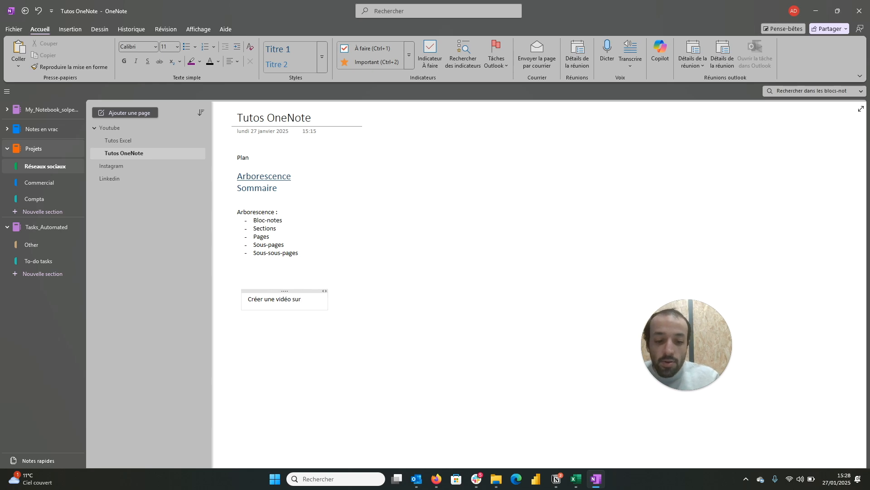
pyautogui.keyDown('shift'); pyautogui.click(390, 321); pyautogui.keyUp('shift')
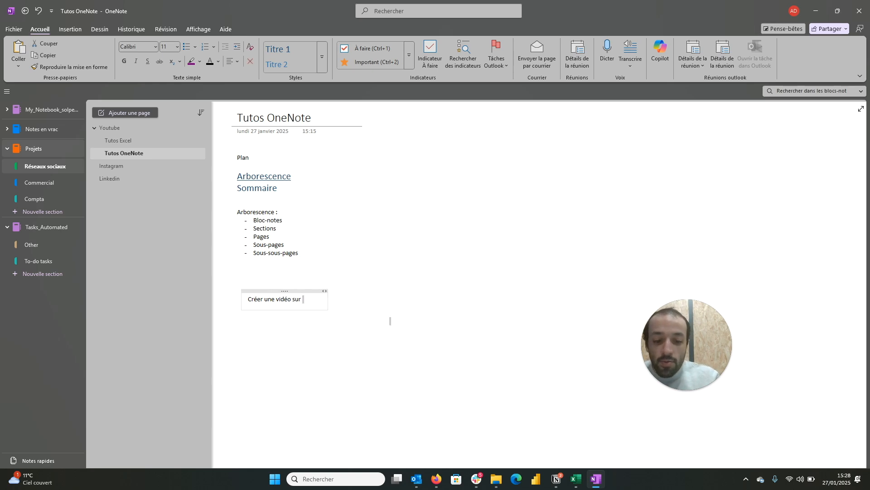
pyautogui.click(307, 304)
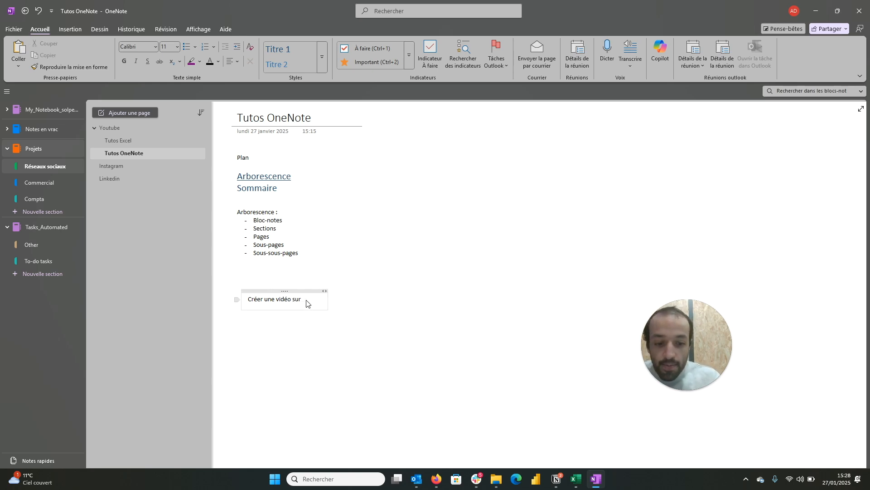
pyautogui.write('One')
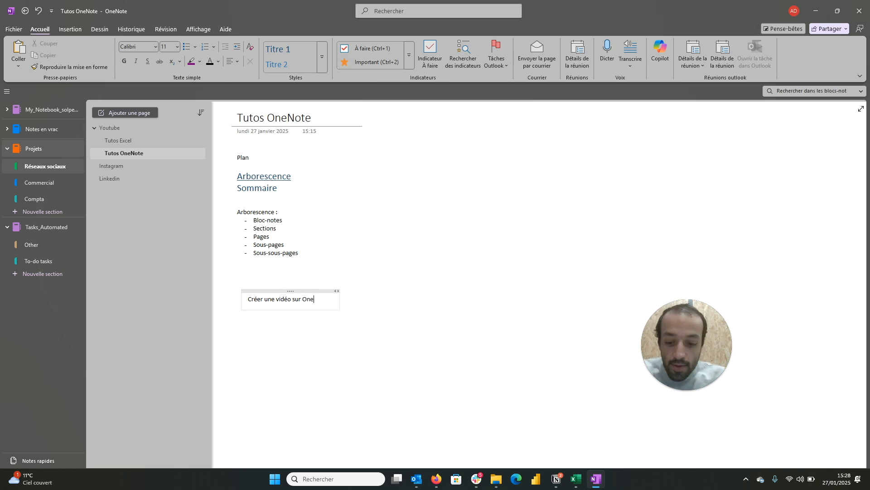
pyautogui.write('Note')
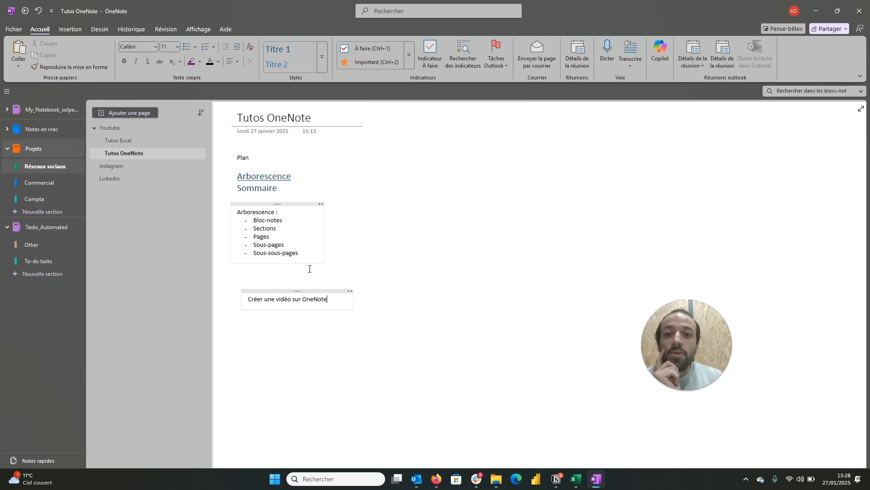
# Step: Tag the note "Créer une vidéo sur OneNote" as À faire and try out its checkbox
pyautogui.moveTo(326, 299); pyautogui.dragTo(247, 299)
pyautogui.click(364, 47)
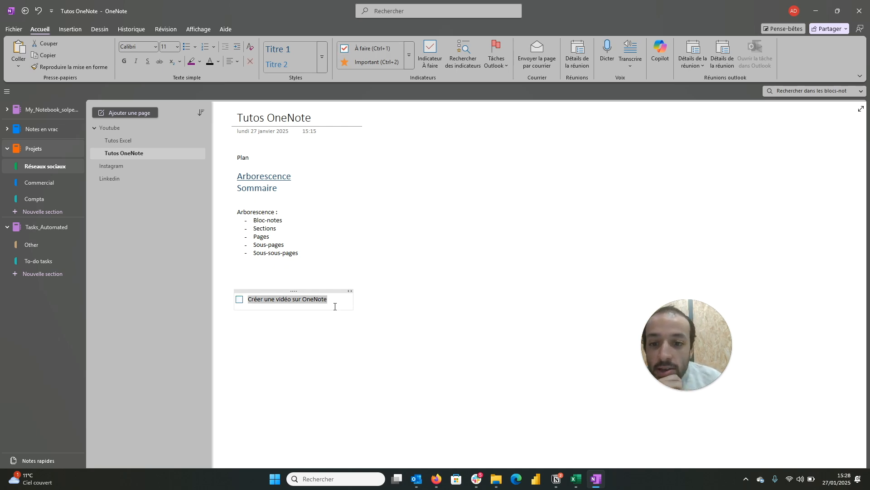
pyautogui.click(383, 305)
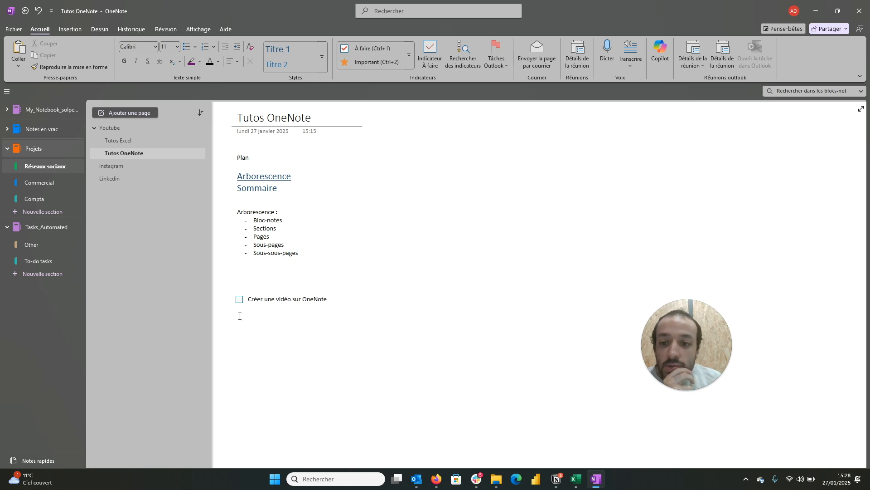
pyautogui.click(239, 300)
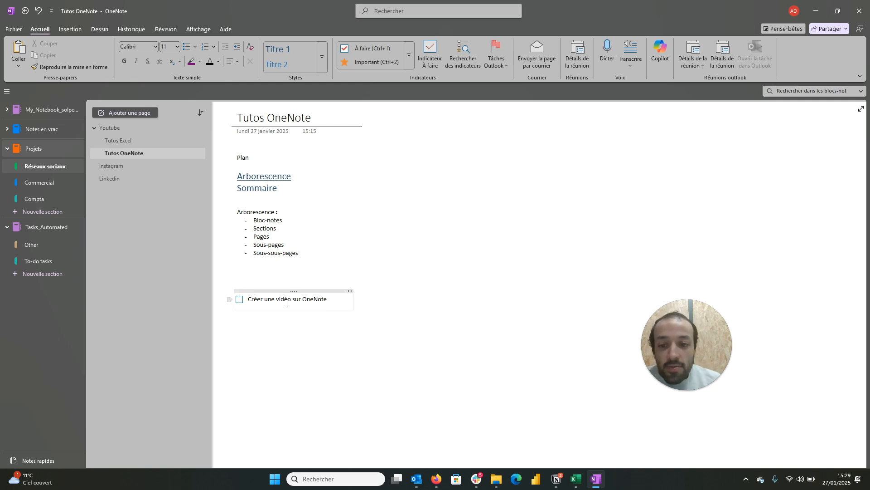
# Step: Create a custom Outlook task from the to-do note, starting on 27/01/2025 and ending on 28/01/2025
pyautogui.moveTo(329, 299); pyautogui.dragTo(248, 299)
pyautogui.click(498, 59)
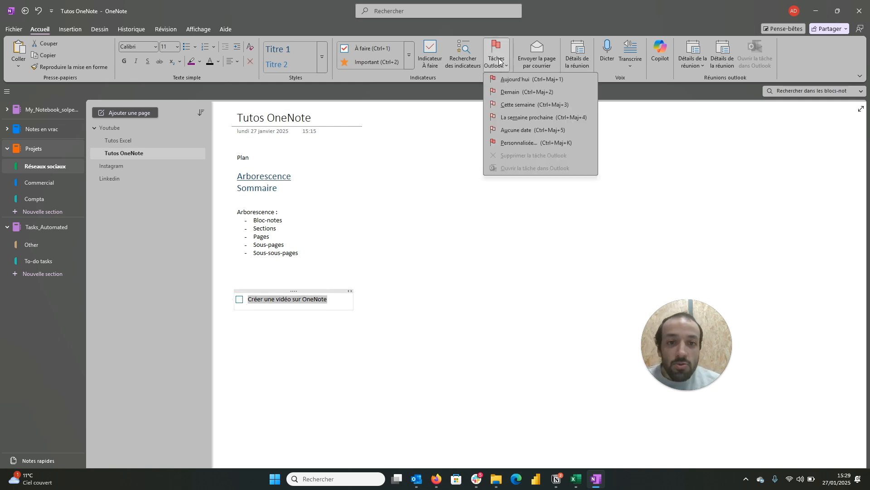
pyautogui.click(513, 145)
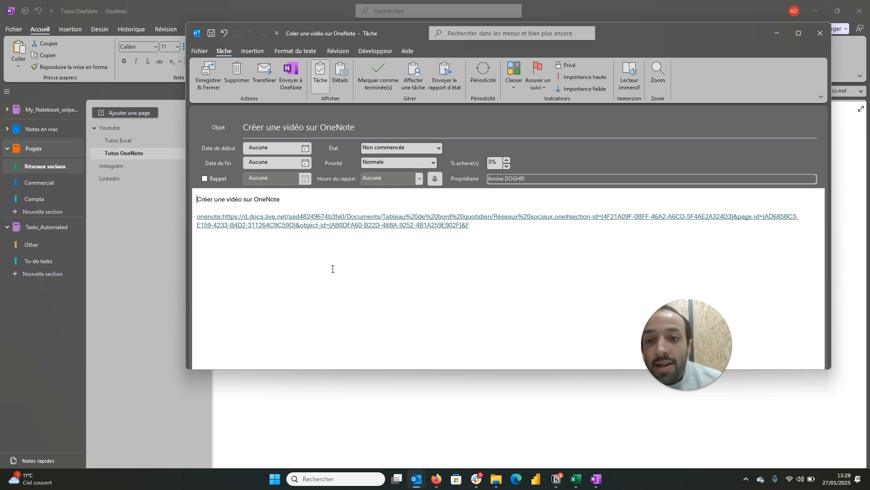
pyautogui.click(305, 163)
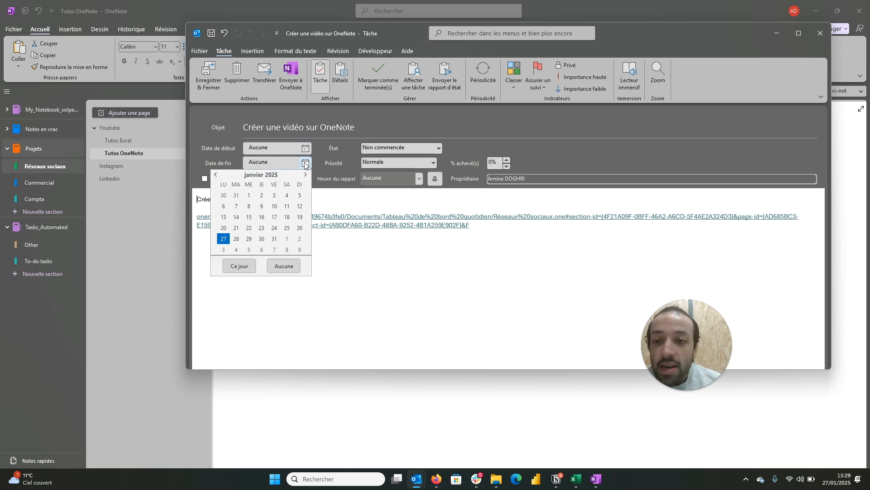
pyautogui.click(237, 243)
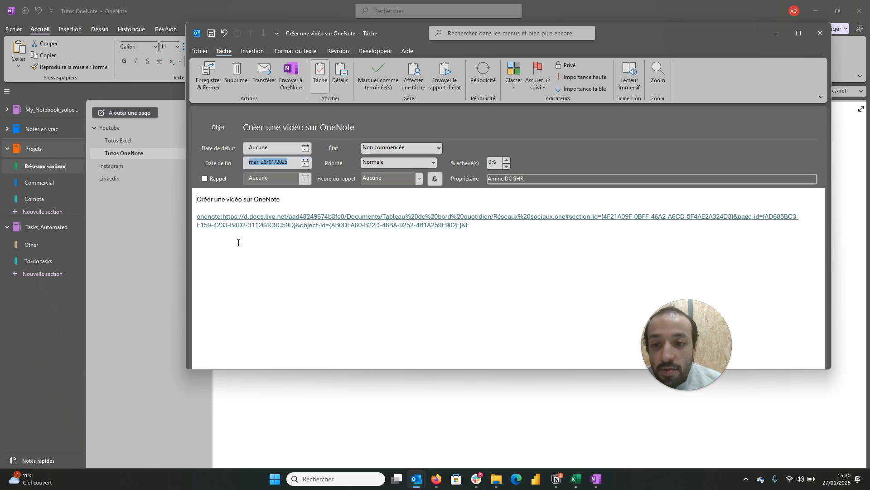
pyautogui.click(306, 158)
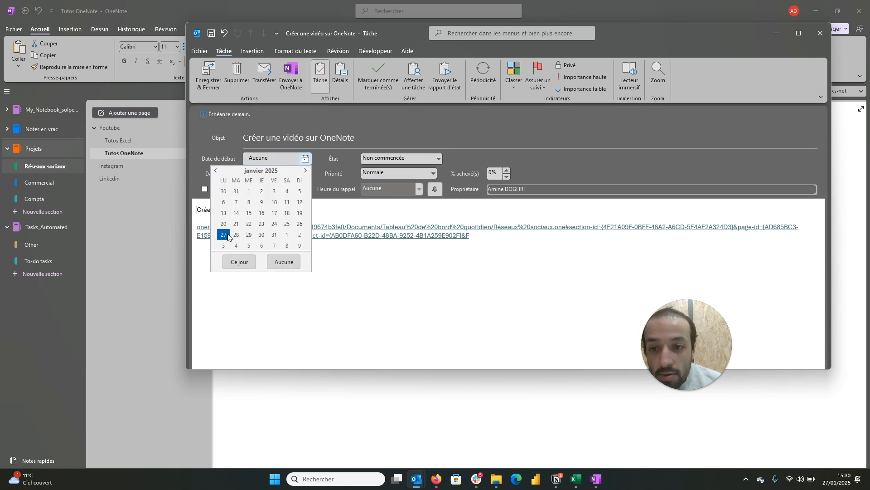
pyautogui.click(229, 238)
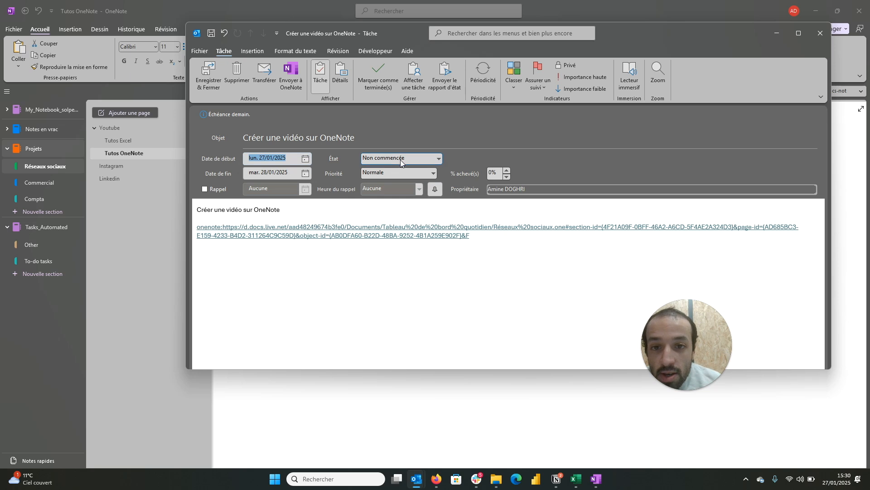
# Step: Set the task's status to "En cours de réalisation" and save and close the task
pyautogui.click(439, 158)
pyautogui.click(440, 159)
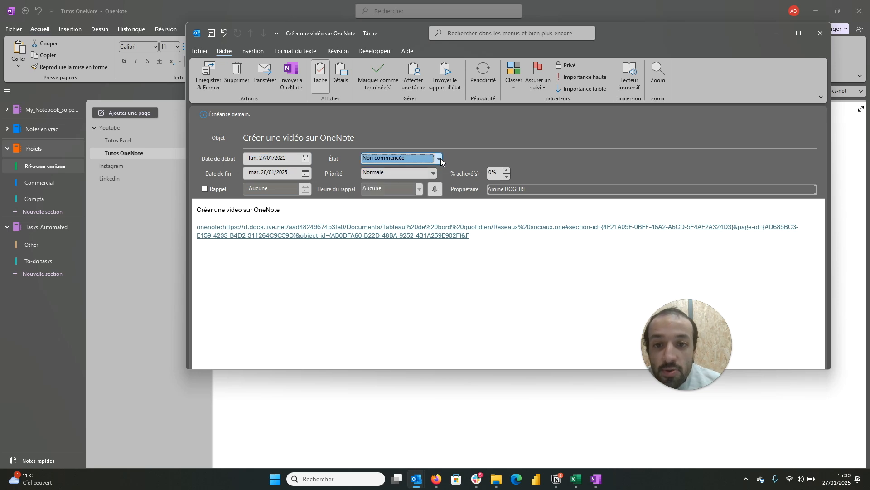
pyautogui.click(441, 159)
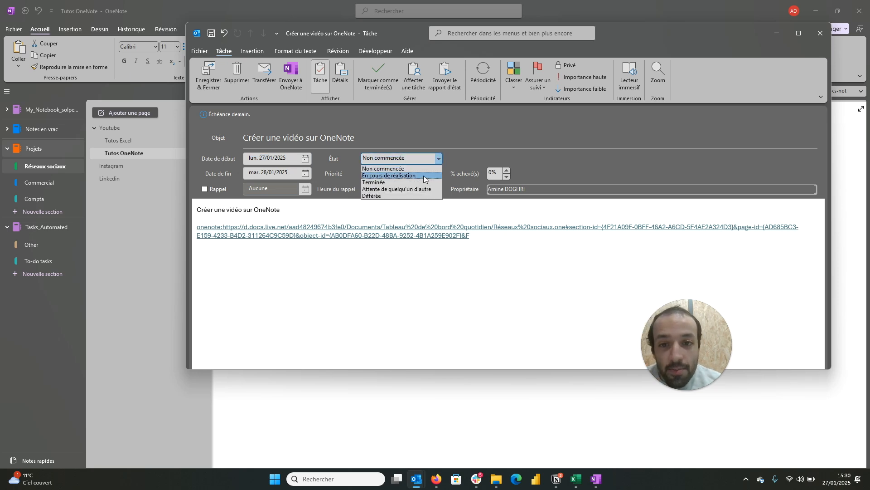
pyautogui.click(423, 175)
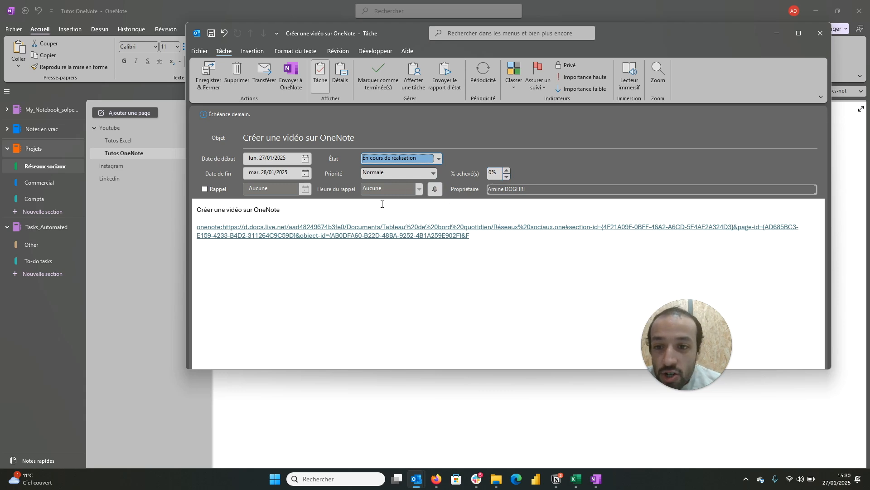
pyautogui.click(221, 83)
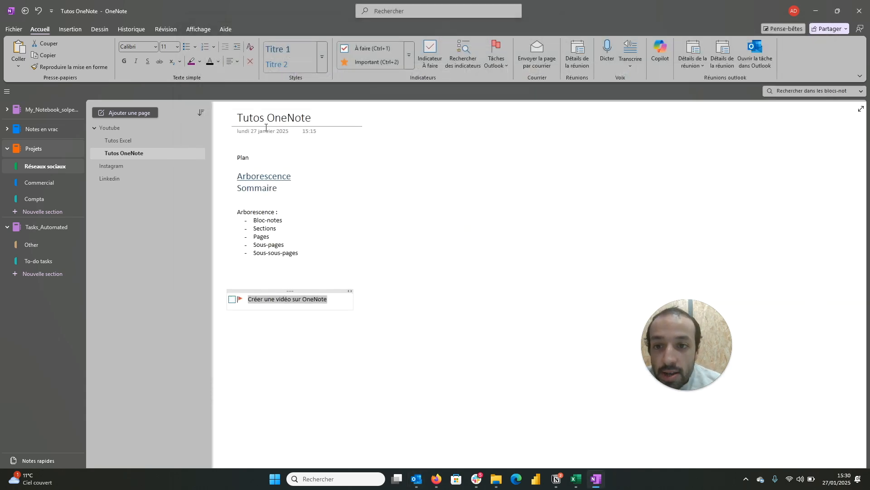
# Step: Insert the details of the 27 January 2025 meeting "Vidéo OneNote" below the to-do note
pyautogui.click(354, 352)
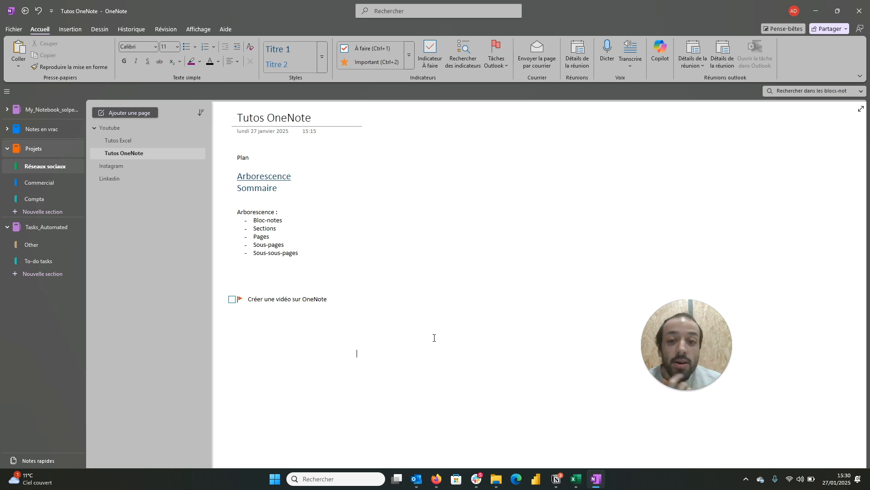
pyautogui.click(584, 67)
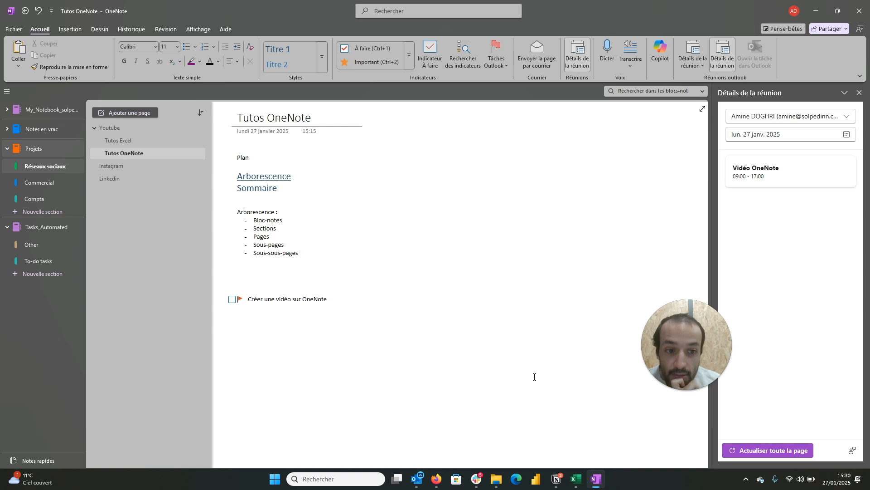
pyautogui.moveTo(676, 379)
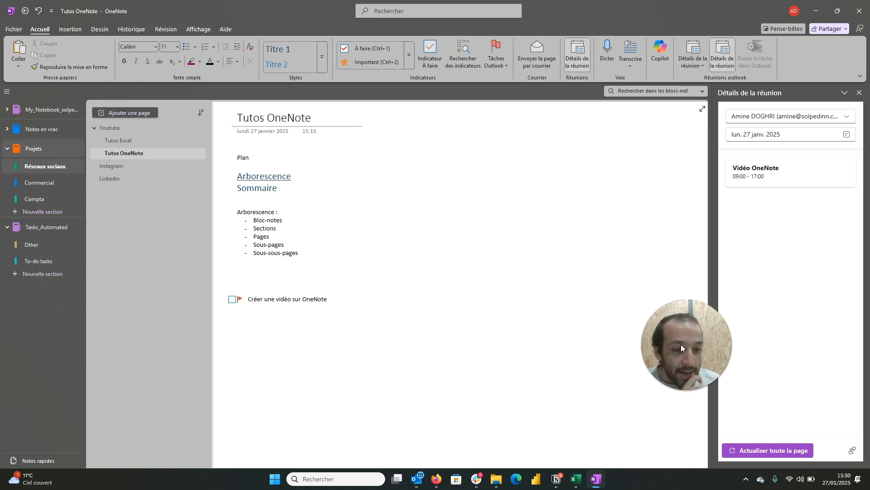
pyautogui.moveTo(681, 344); pyautogui.dragTo(640, 439)
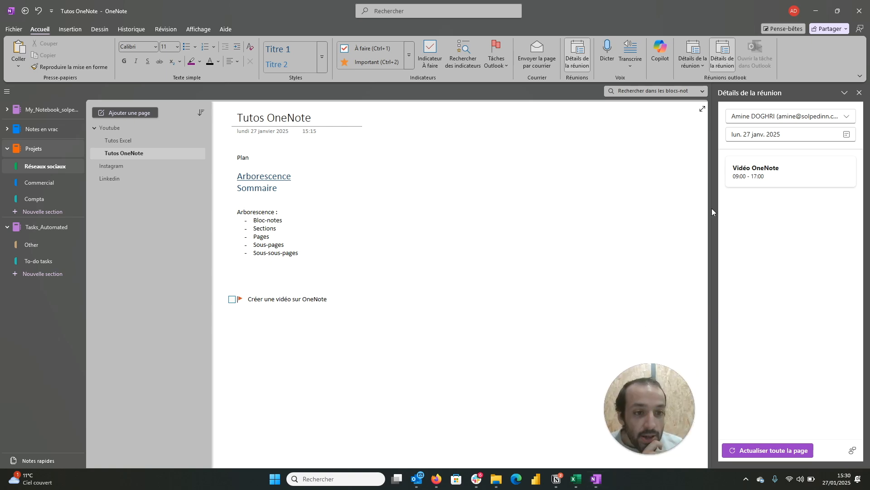
pyautogui.click(765, 178)
pyautogui.scroll(-3, 517, 326)
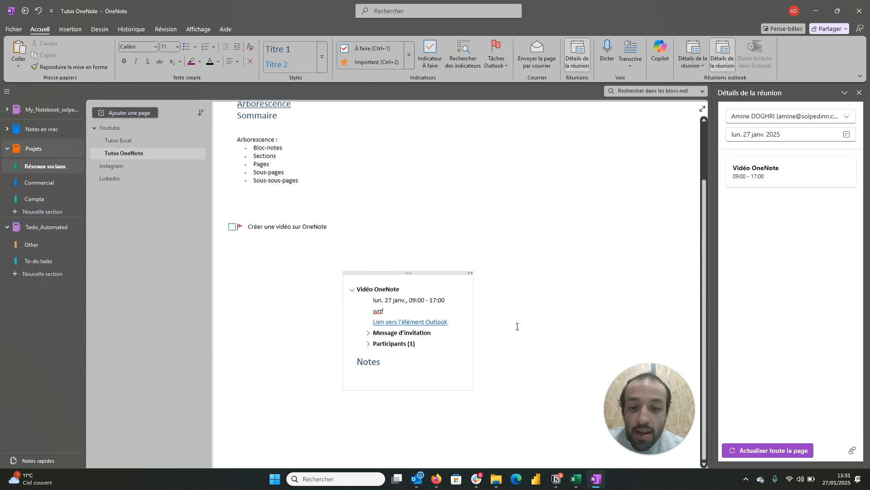
# Step: Expand the invitation message and participants in the meeting details, and enter the sample text "dgfsd" under Notes
pyautogui.click(369, 333)
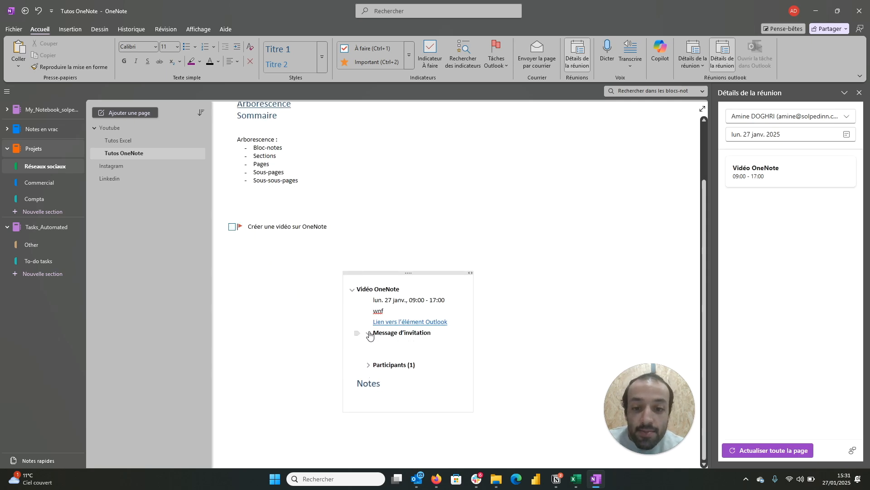
pyautogui.click(369, 365)
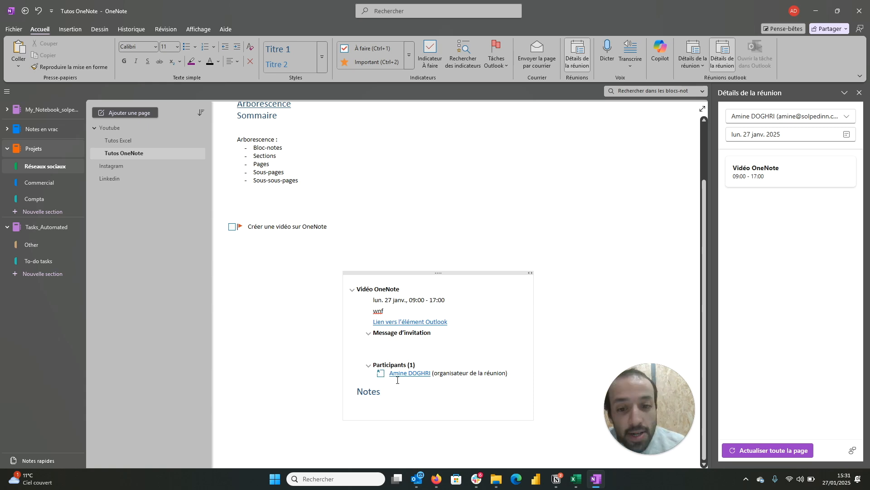
pyautogui.click(370, 406)
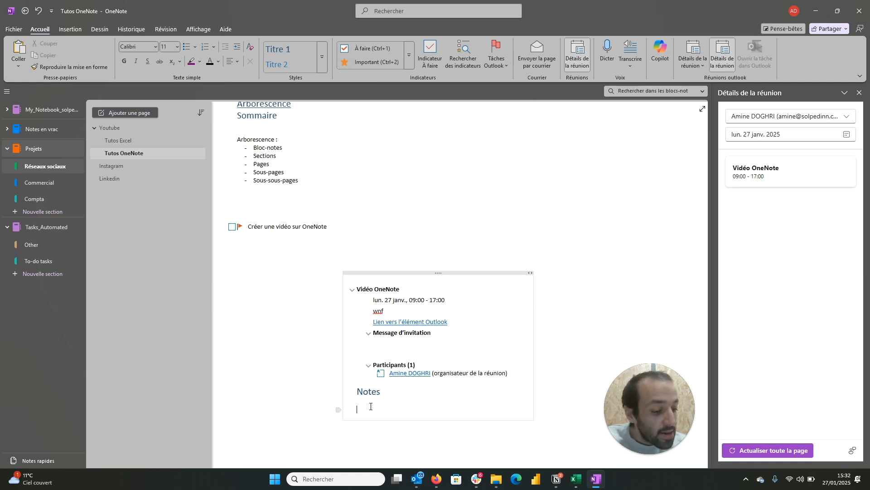
pyautogui.write('dgfsdg')
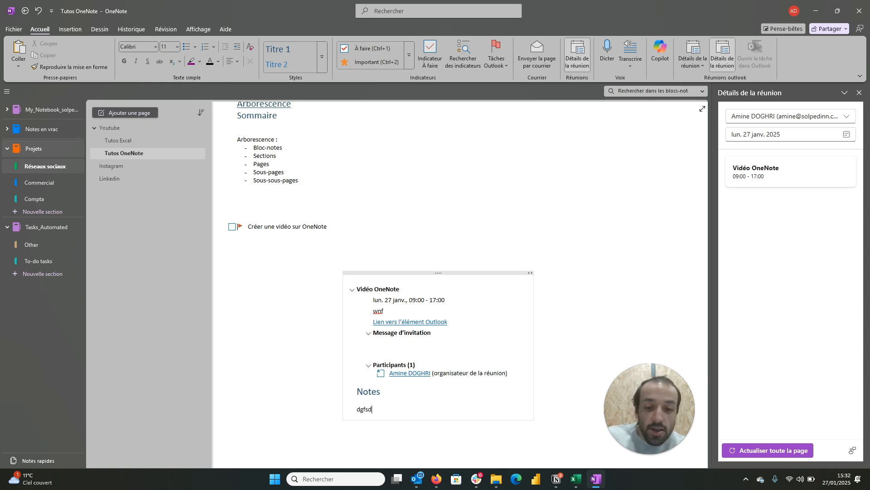
# Step: Delete the sample text under the Notes heading of the inserted meeting details
pyautogui.press('BackSpace')
pyautogui.press('BackSpace')
pyautogui.press('BackSpace')
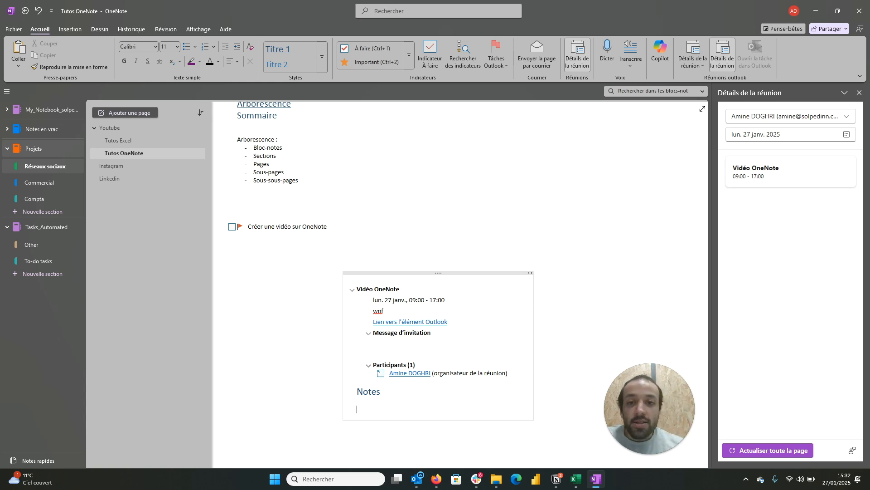
# Step: Examine the list of customisable note tags and the editing options of the "À faire" tag without changing anything
pyautogui.click(410, 52)
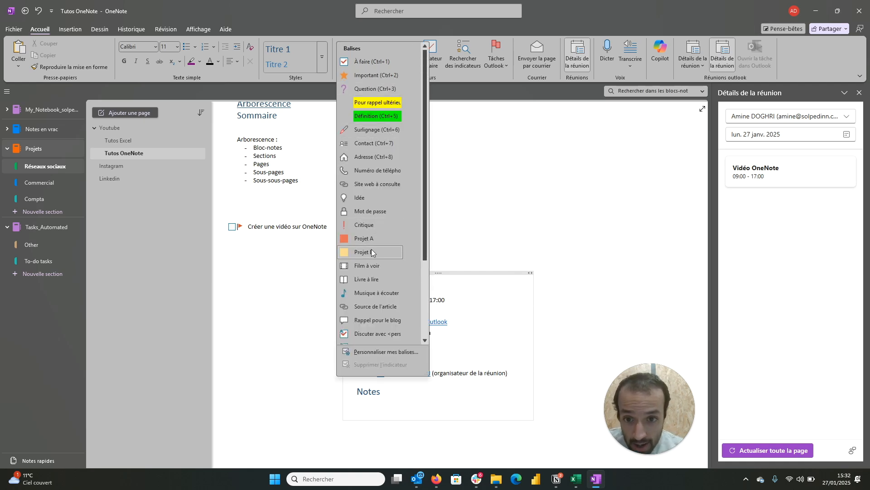
pyautogui.click(376, 353)
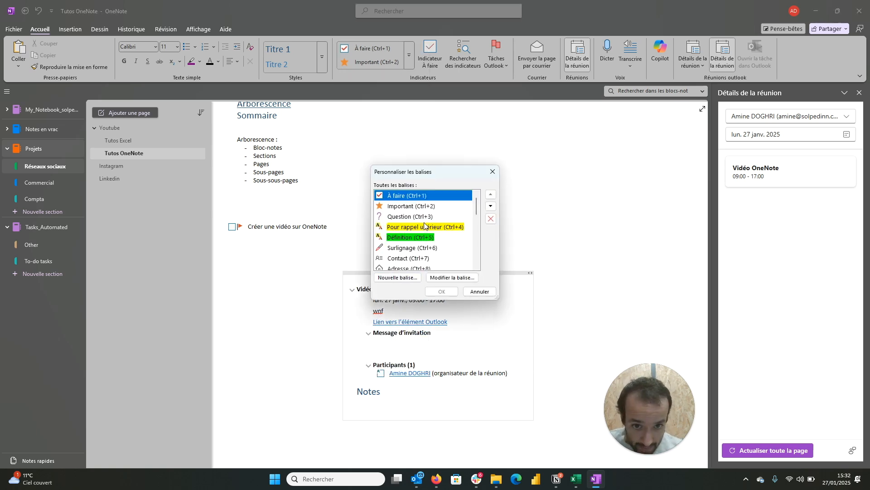
pyautogui.scroll(-8, 426, 227)
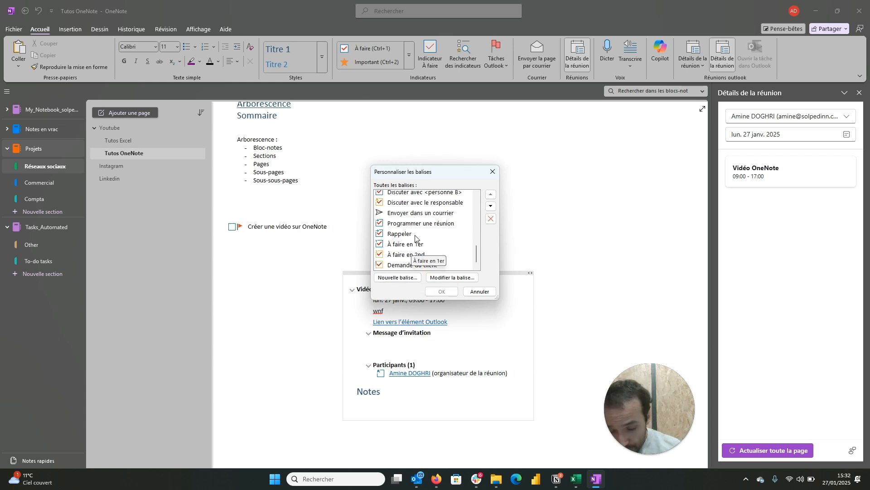
pyautogui.scroll(8, 415, 238)
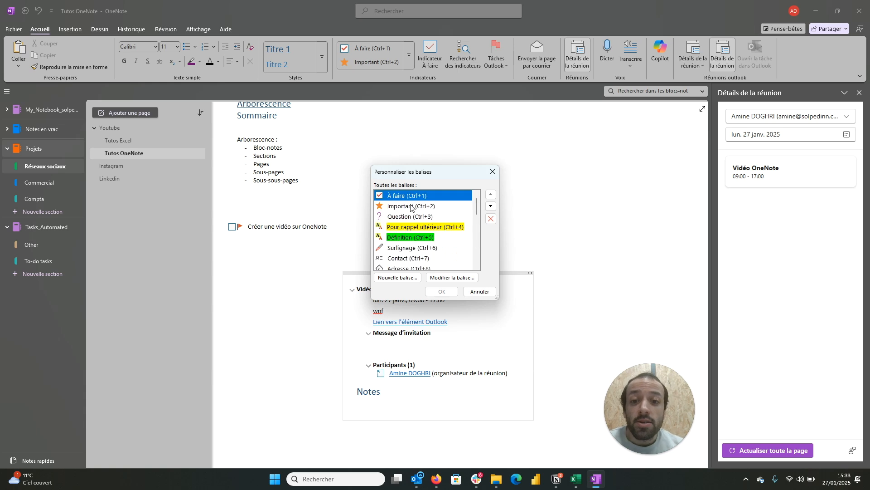
pyautogui.click(462, 278)
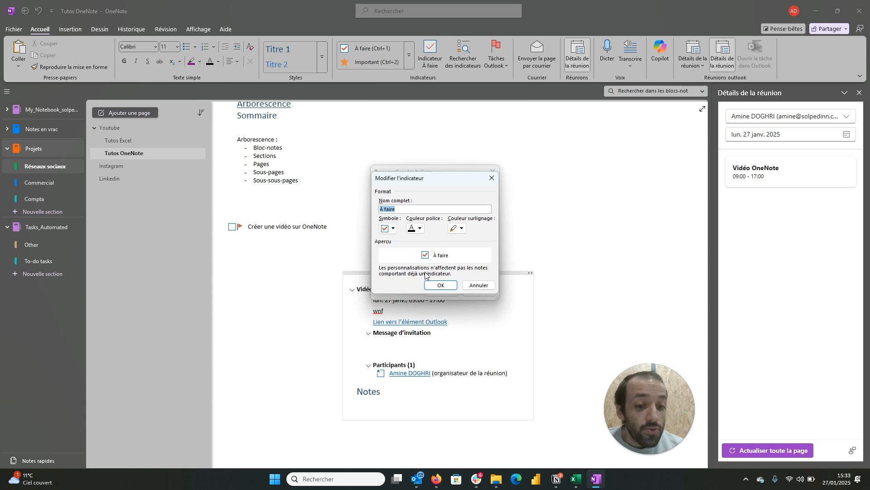
pyautogui.click(481, 287)
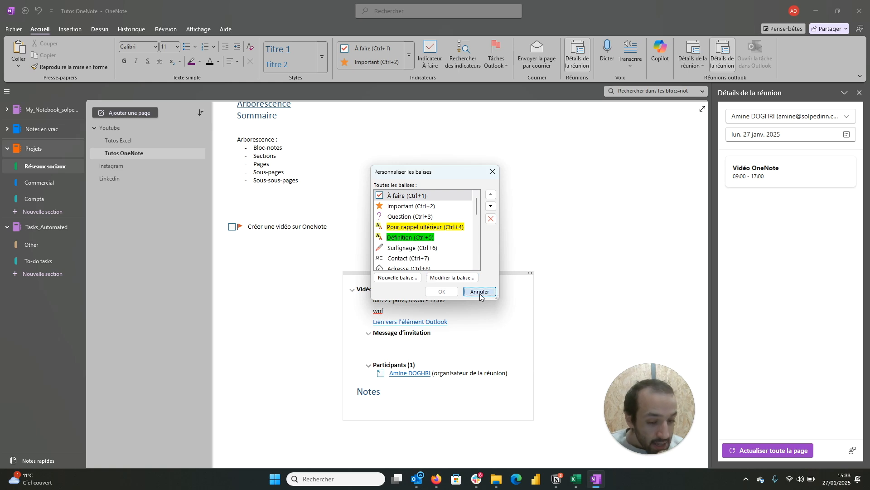
pyautogui.click(480, 291)
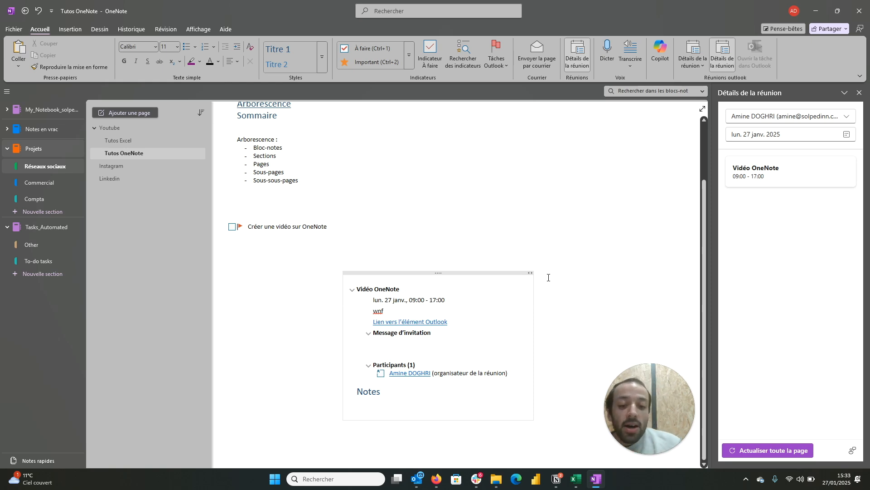
# Step: Switch to Outlook and open the 27 January 2025 meeting "Vidéo OneNote" from the calendar
pyautogui.click(413, 487)
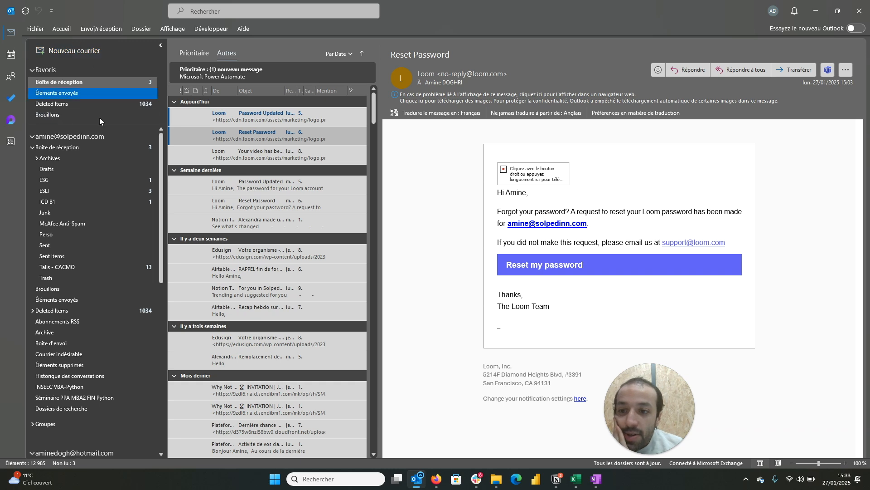
pyautogui.click(12, 63)
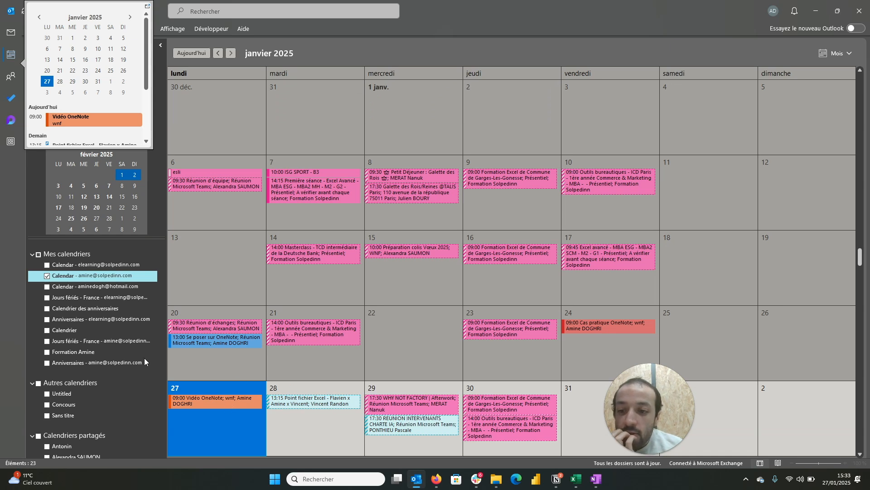
pyautogui.doubleClick(229, 405)
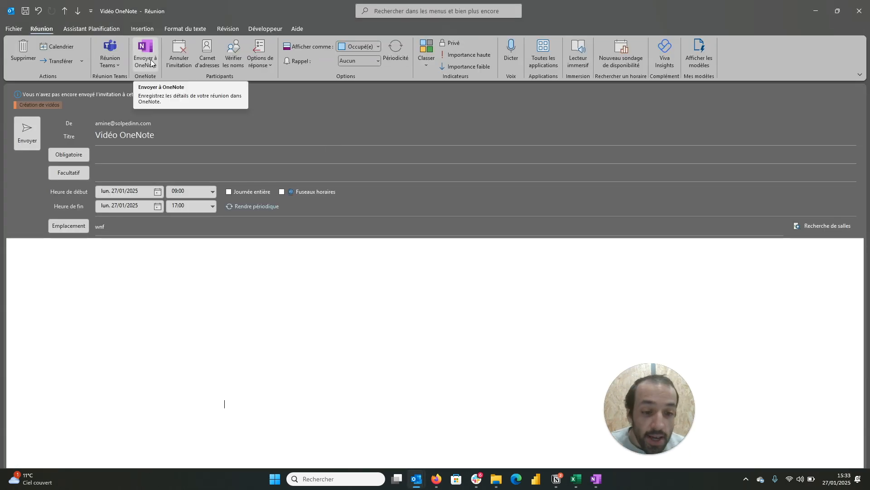
# Step: Send the meeting to OneNote for taking your own notes, placing them on the page Tutos OneNote in Projets » Réseaux sociaux
pyautogui.click(152, 63)
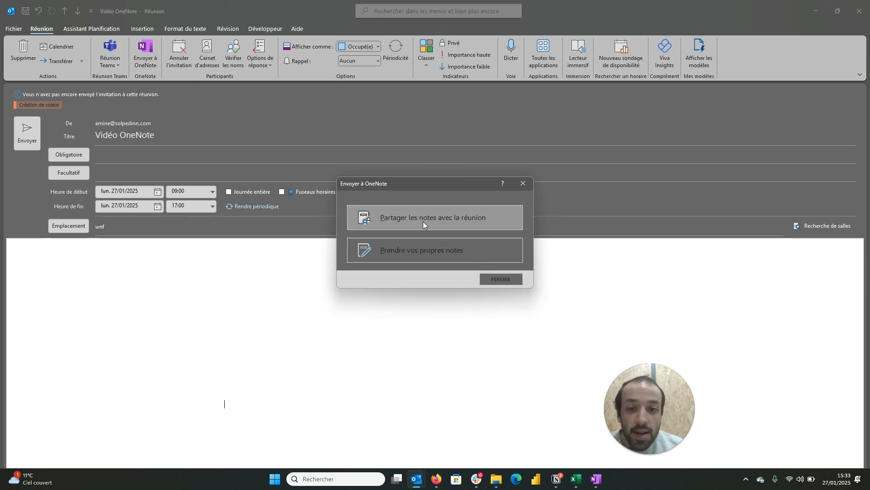
pyautogui.click(422, 245)
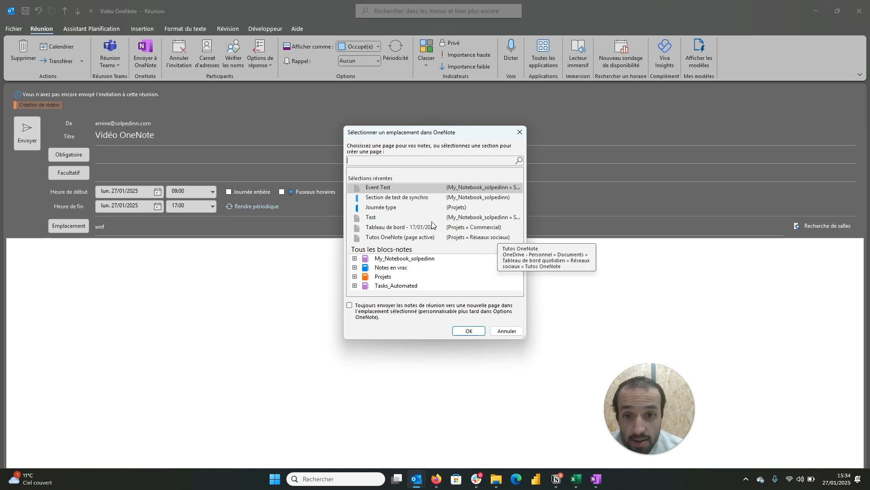
pyautogui.click(374, 220)
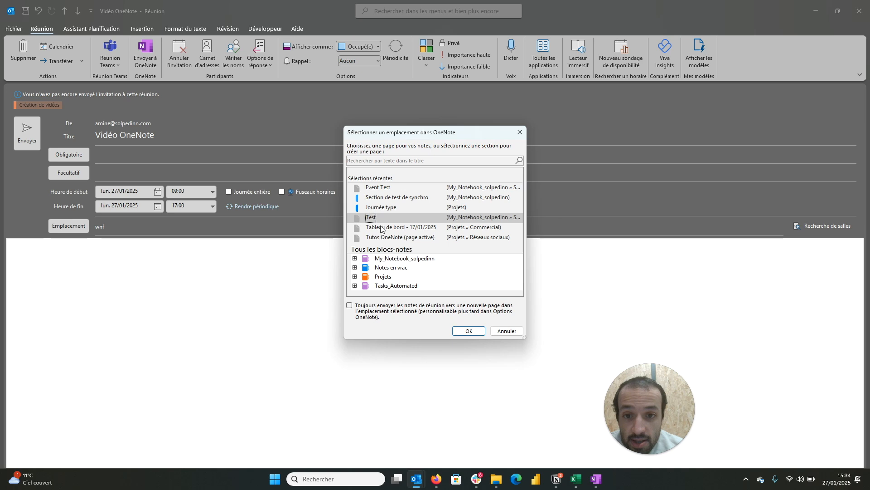
pyautogui.click(374, 238)
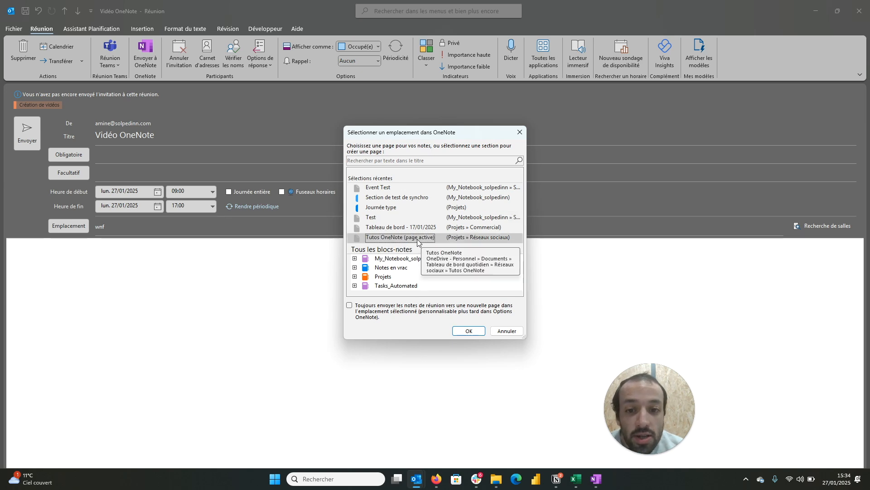
pyautogui.click(466, 331)
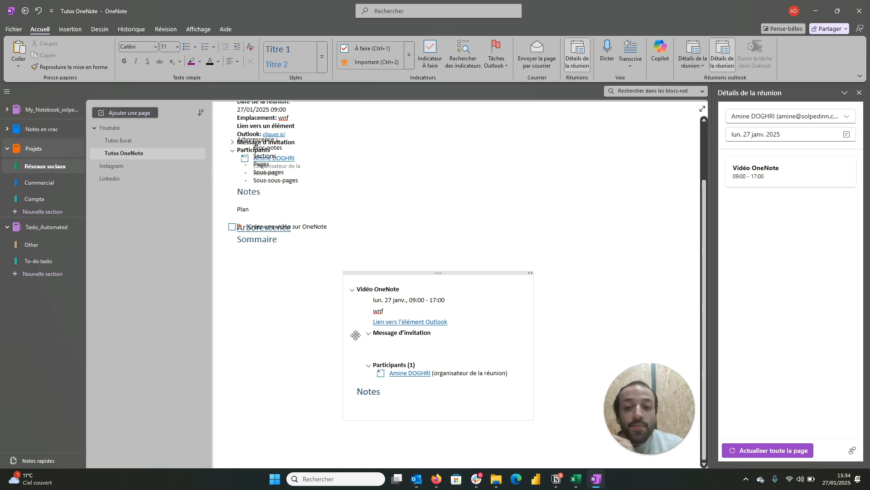
# Step: Move the meeting details container to the right, clear of the Arborescence list, and widen it so its lines fit
pyautogui.scroll(3, 245, 182)
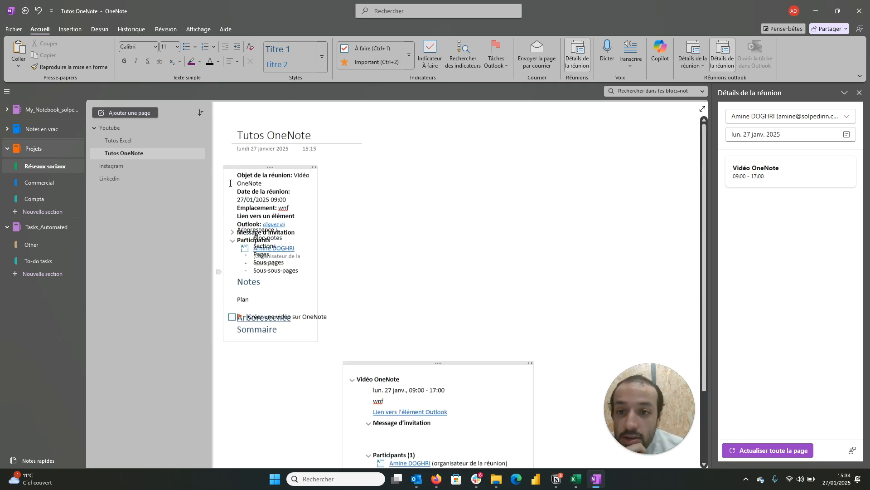
pyautogui.moveTo(272, 150); pyautogui.dragTo(451, 146)
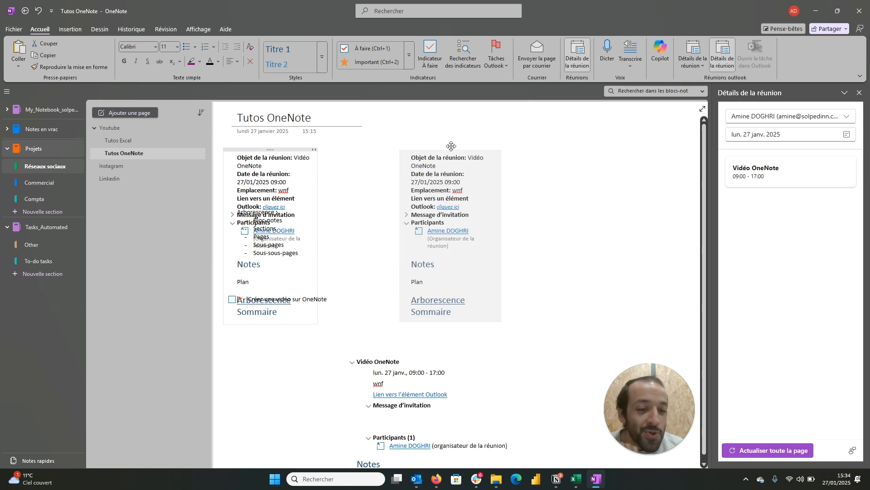
pyautogui.moveTo(451, 146); pyautogui.dragTo(450, 147)
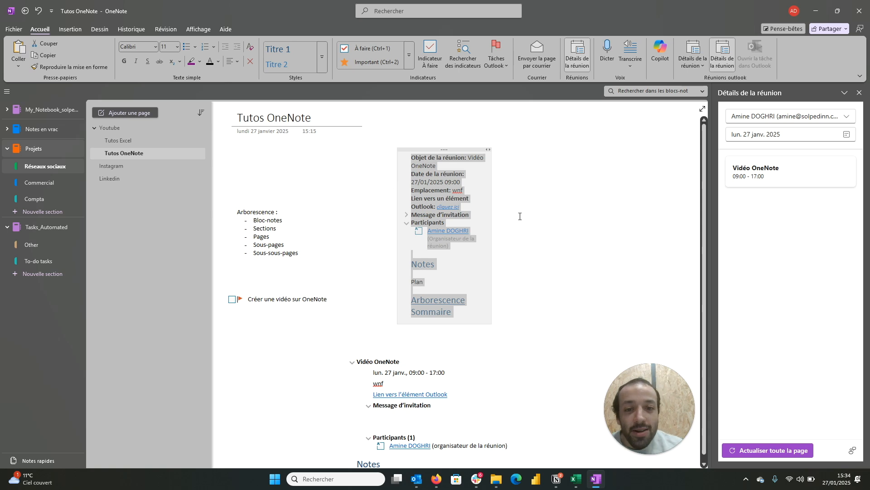
pyautogui.click(478, 268)
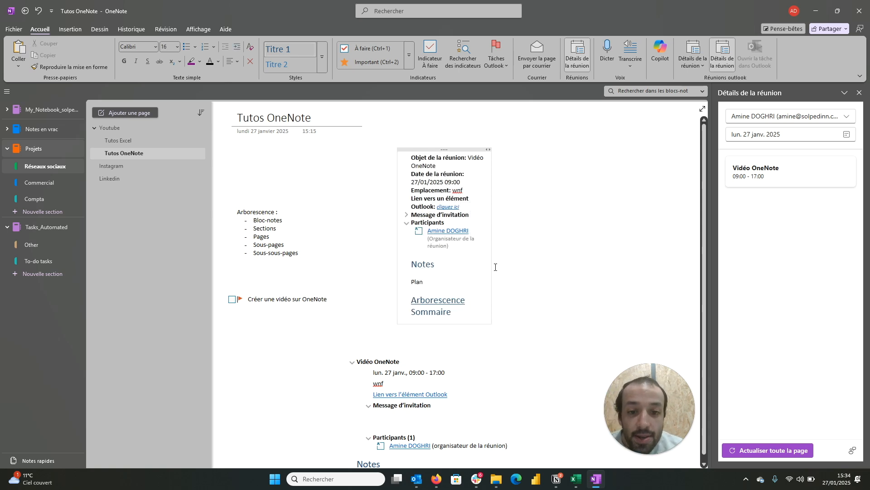
pyautogui.moveTo(491, 260); pyautogui.dragTo(598, 263)
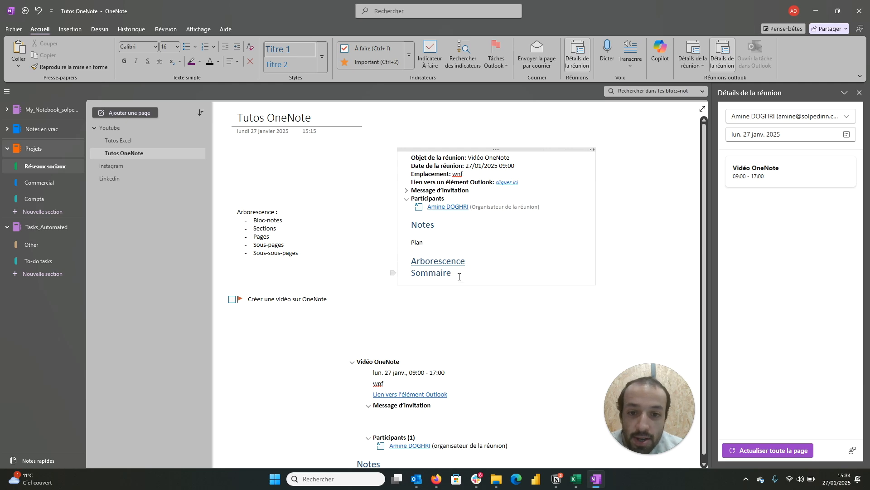
# Step: Move the text "Plan", "Arborescence" and "Sommaire" out of the meeting details to the empty area below the page title
pyautogui.moveTo(452, 274); pyautogui.dragTo(411, 240)
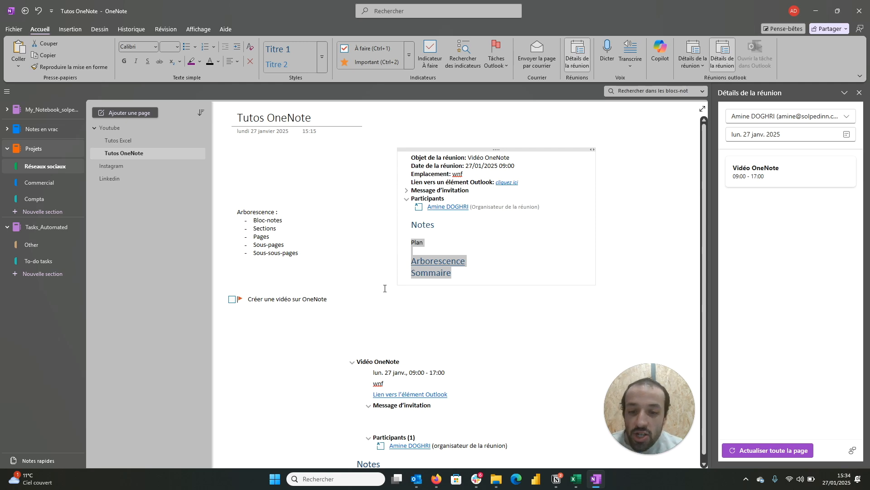
pyautogui.hotkey('ctrl', 'x')
pyautogui.click(249, 157)
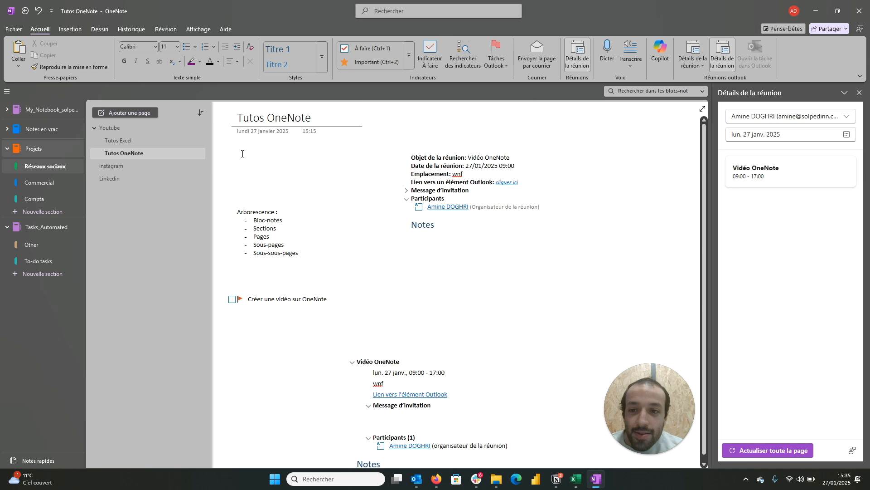
pyautogui.hotkey('ctrl', 'v')
pyautogui.click(363, 226)
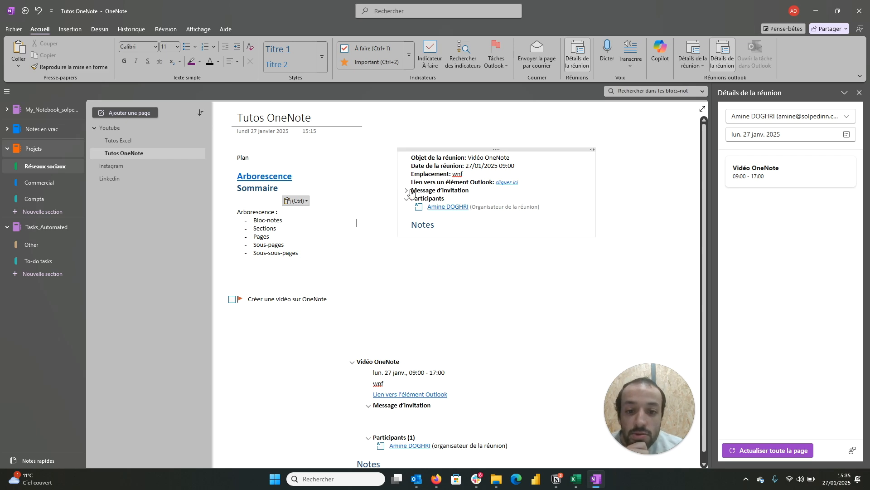
pyautogui.moveTo(419, 479)
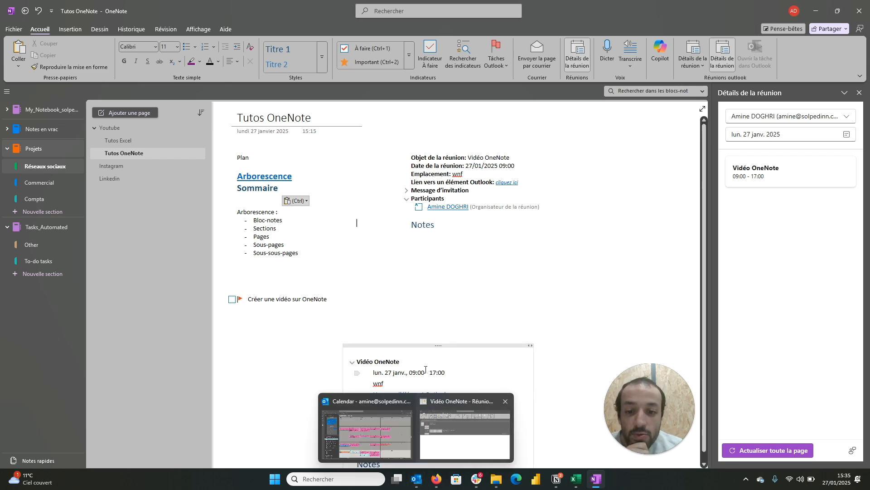
pyautogui.scroll(-3, 425, 369)
pyautogui.scroll(3, 431, 278)
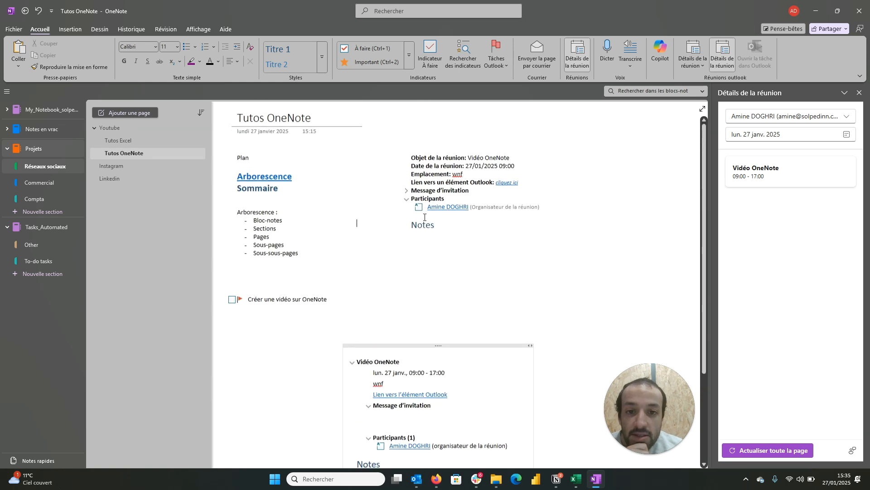
pyautogui.click(407, 192)
pyautogui.click(406, 192)
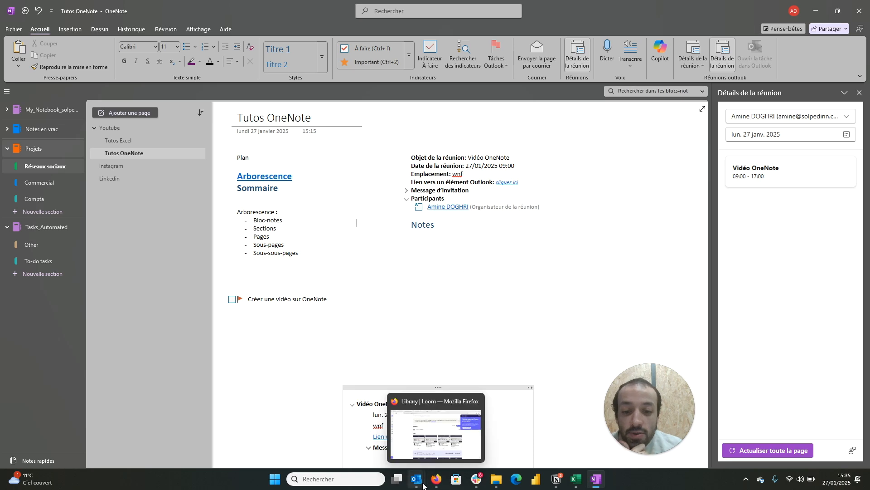
# Step: Switch to Outlook and open the Power Automate message "New task to try" from the inbox in its own window
pyautogui.click(385, 423)
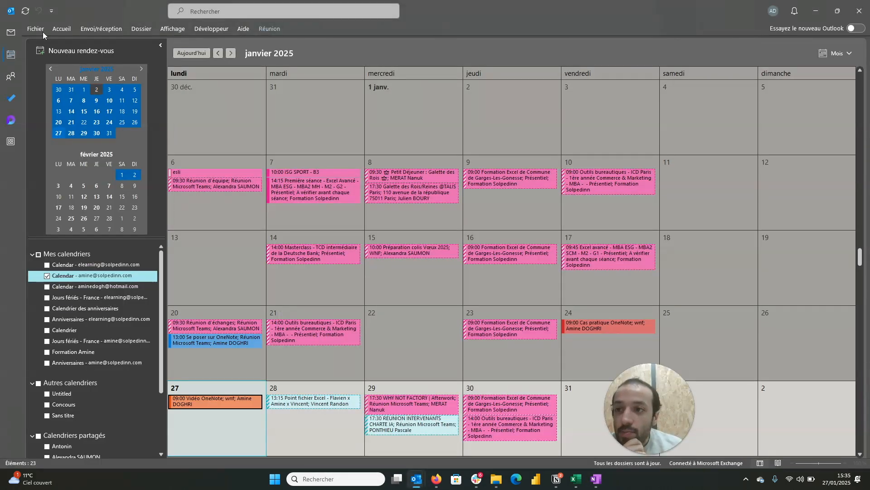
pyautogui.click(10, 31)
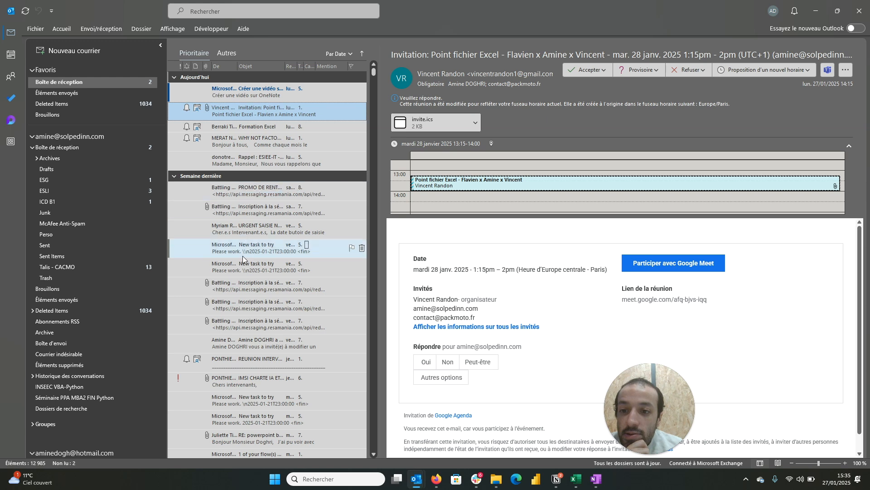
pyautogui.click(254, 263)
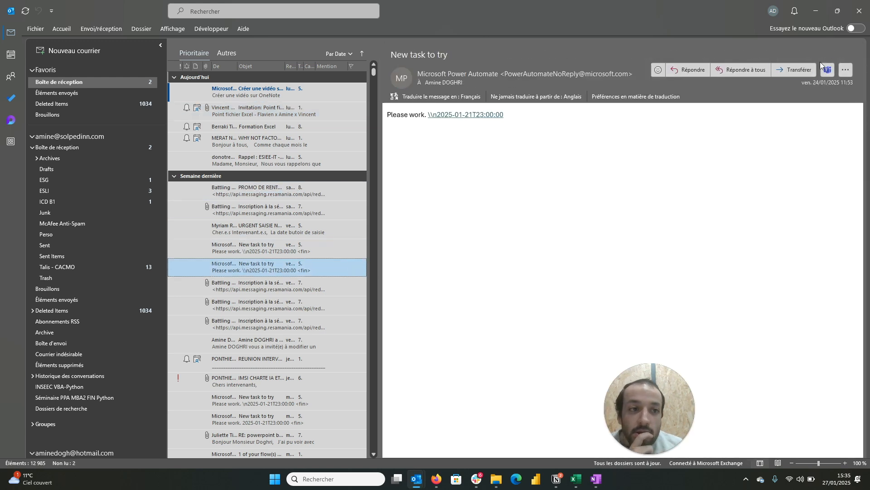
pyautogui.click(846, 70)
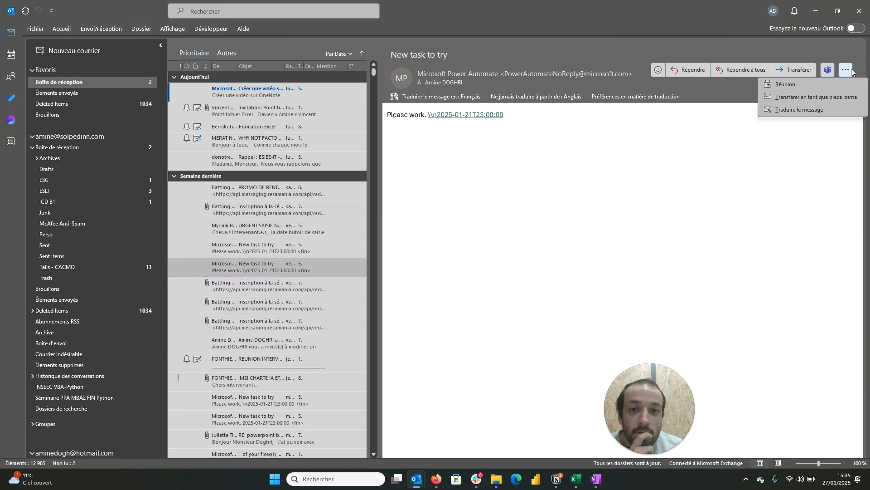
pyautogui.click(732, 235)
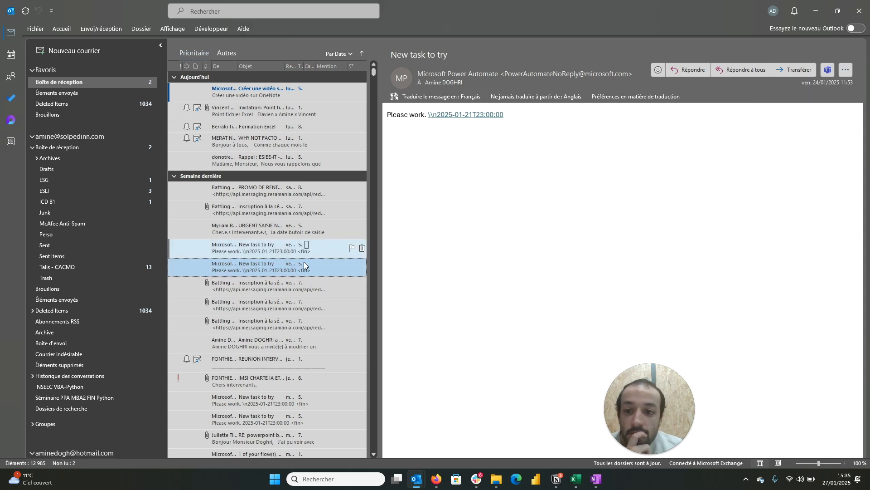
pyautogui.doubleClick(282, 270)
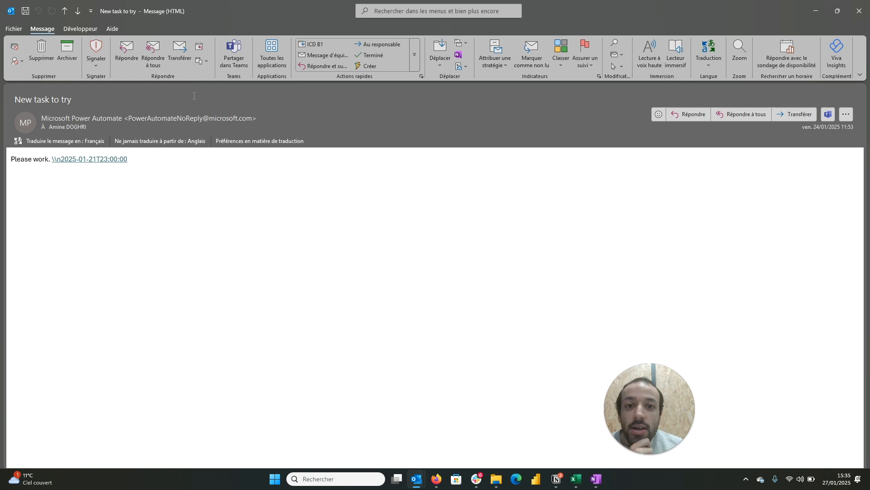
# Step: Send the opened message to OneNote, into the section Réseaux sociaux of the Projets notebook
pyautogui.click(462, 59)
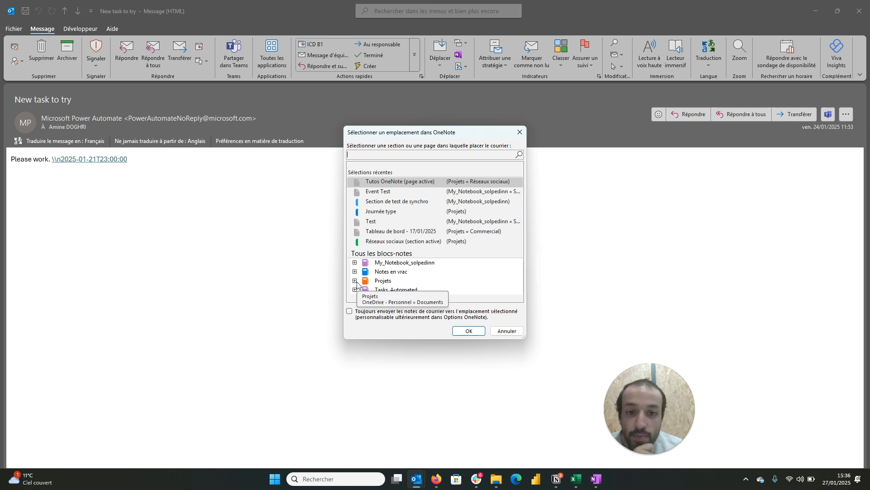
pyautogui.click(401, 241)
pyautogui.click(480, 334)
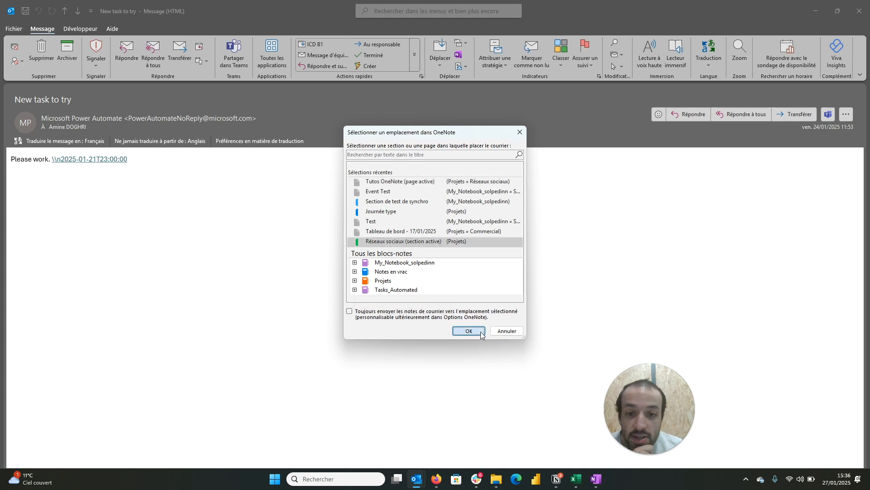
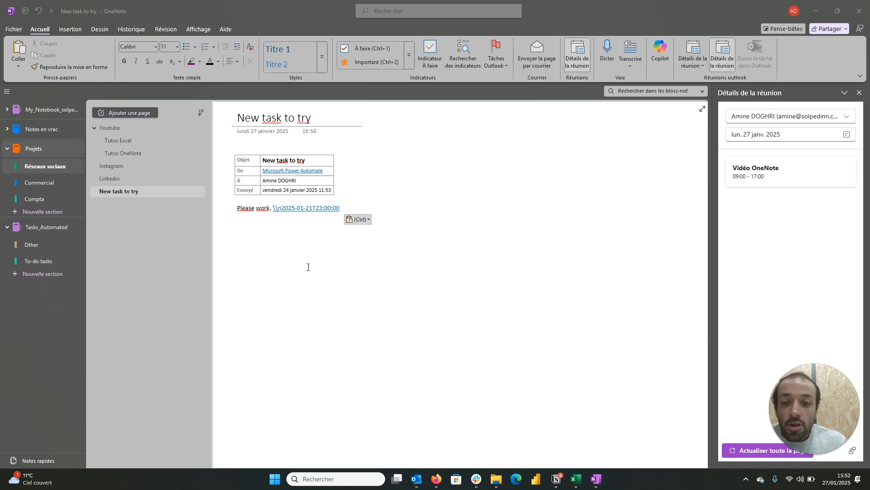
# Step: Dictate a French paragraph about voice note-taking into the empty area below the message text, and pause the dictation
pyautogui.click(255, 249)
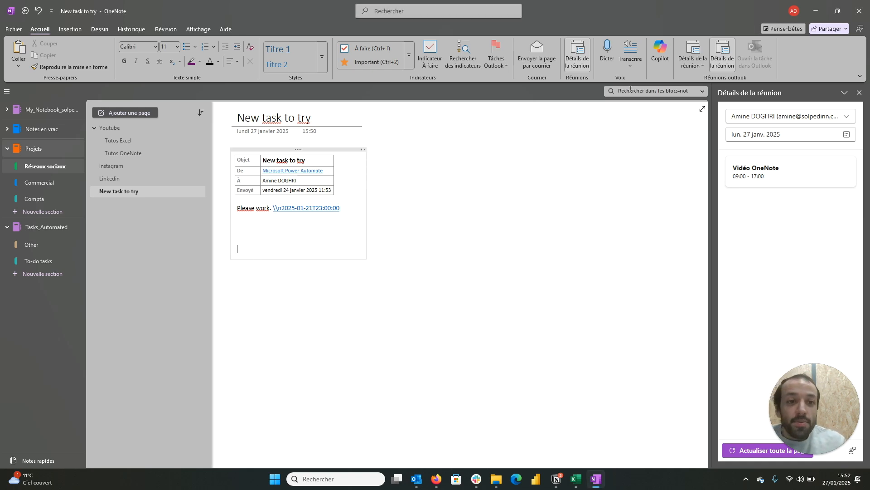
pyautogui.click(611, 60)
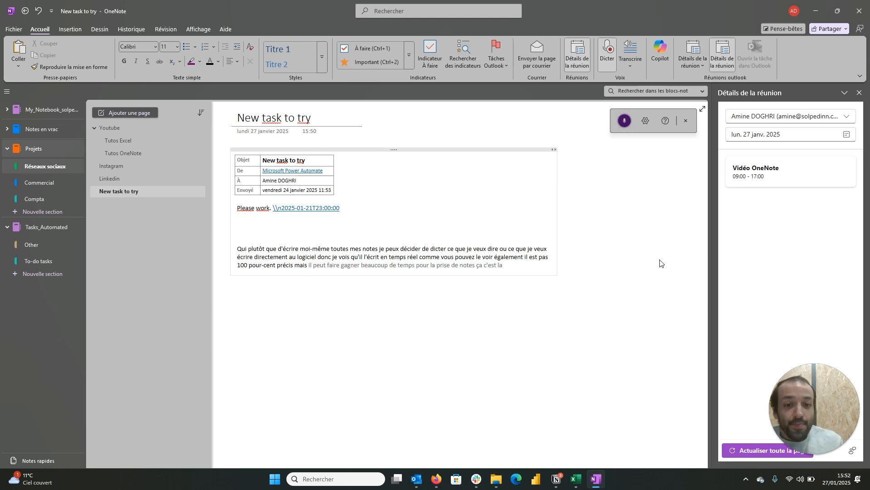
pyautogui.click(626, 122)
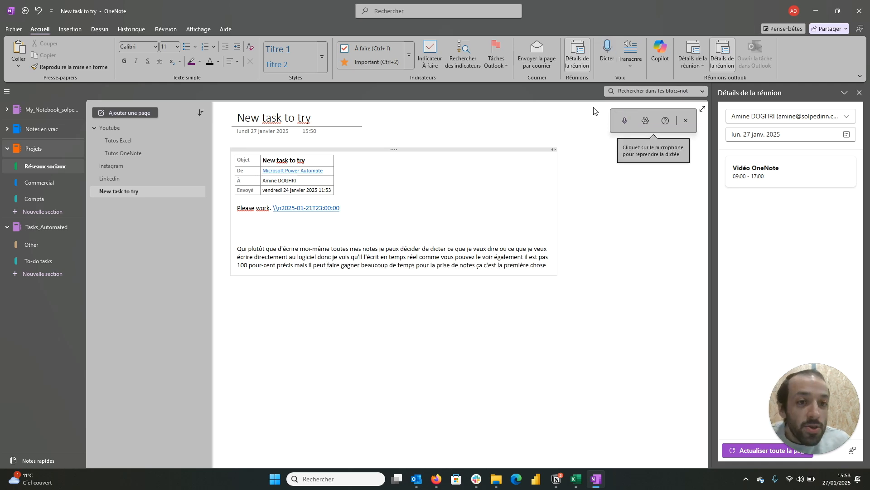
# Step: Try the Transcribe feature on this page, and close both its pane and the dictation controls
pyautogui.click(636, 67)
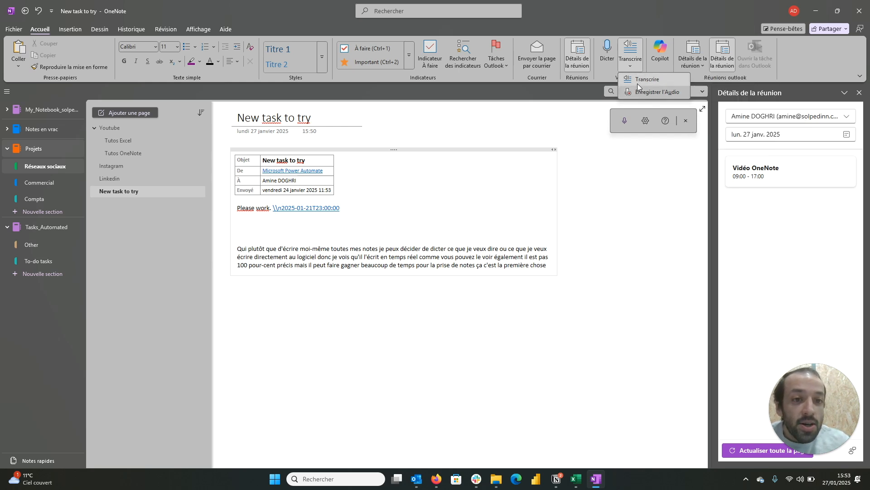
pyautogui.click(637, 83)
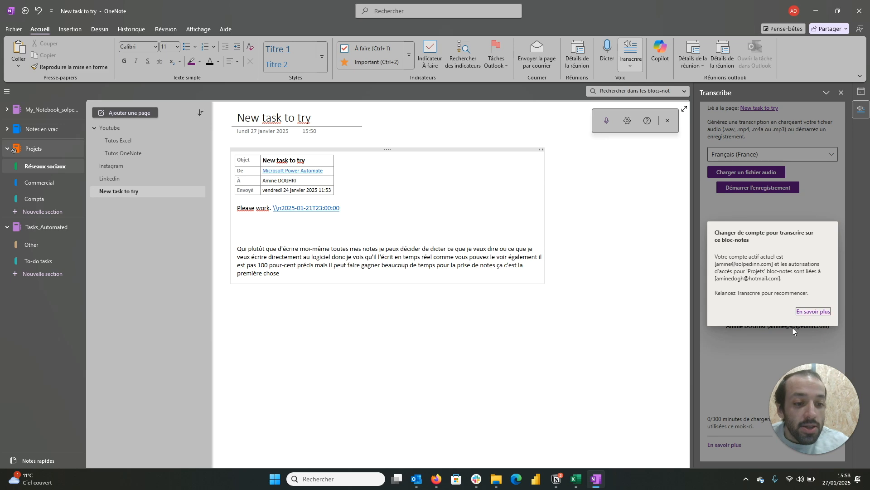
pyautogui.click(643, 289)
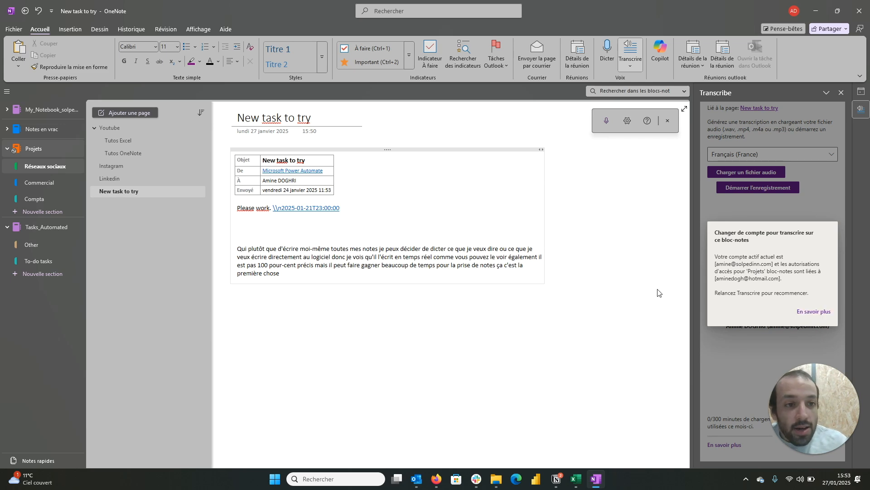
pyautogui.click(840, 94)
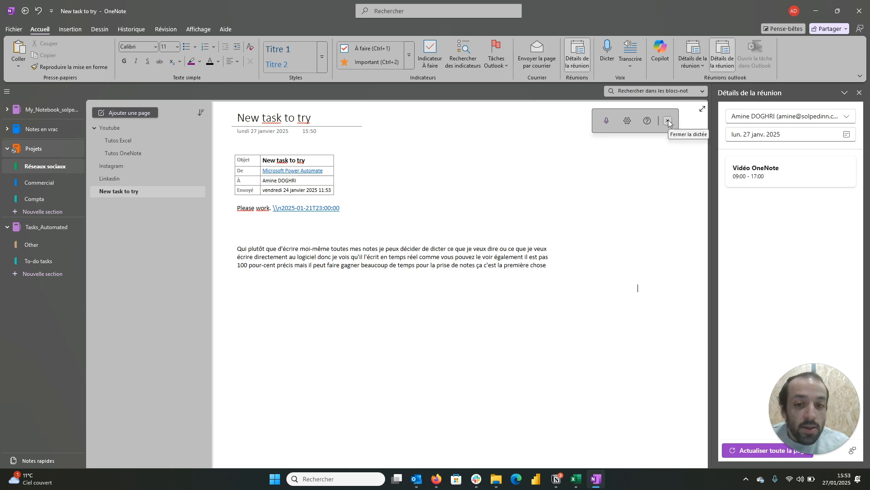
pyautogui.click(668, 121)
pyautogui.click(642, 283)
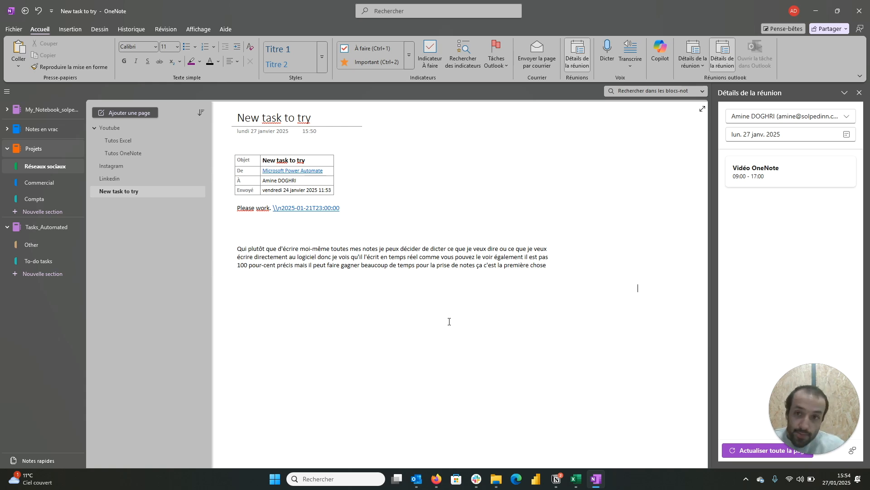
# Step: Translate the whole dictated paragraph from French to English with the selected-text translator
pyautogui.click(177, 31)
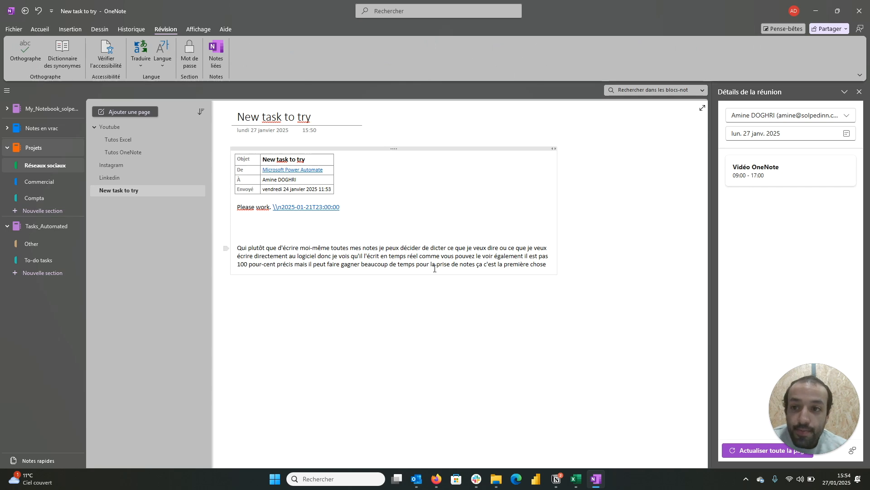
pyautogui.click(554, 268)
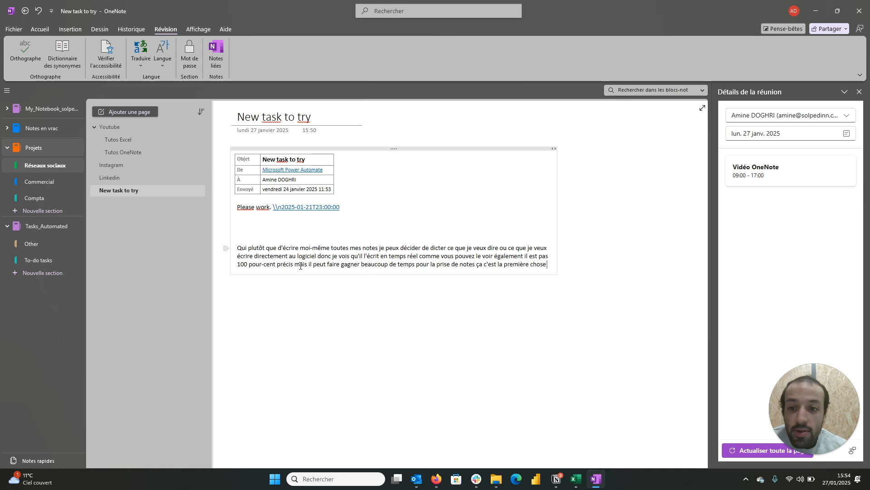
pyautogui.moveTo(237, 248); pyautogui.dragTo(452, 282)
pyautogui.click(633, 241)
pyautogui.moveTo(633, 241); pyautogui.dragTo(603, 281)
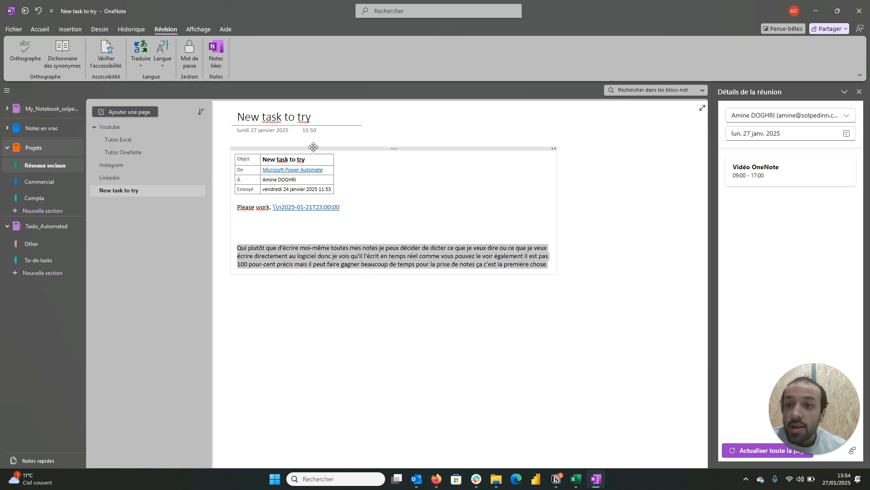
pyautogui.click(140, 66)
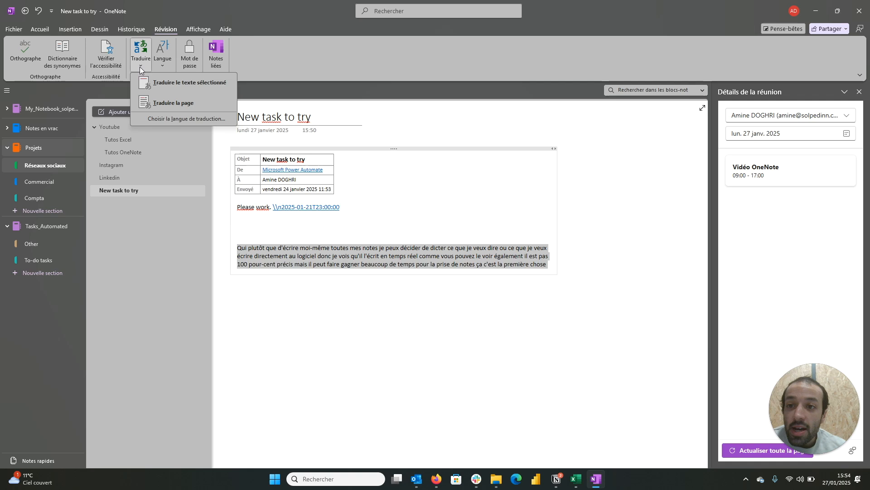
pyautogui.click(171, 120)
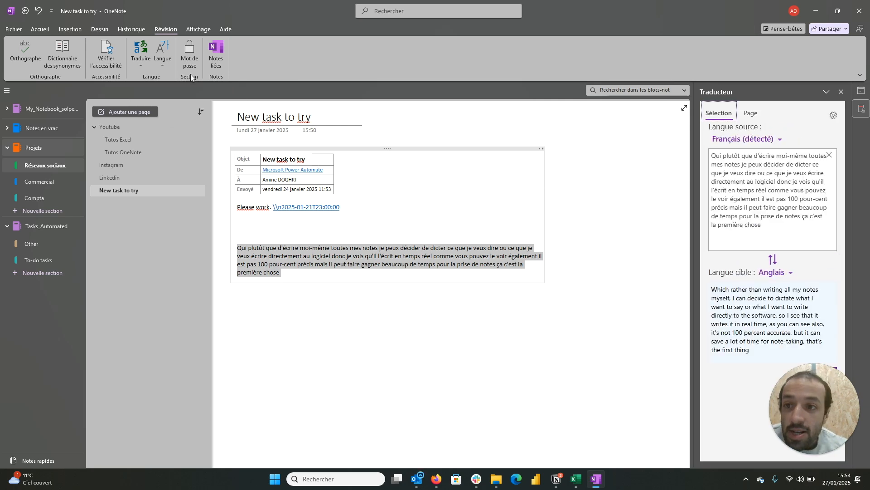
pyautogui.click(148, 47)
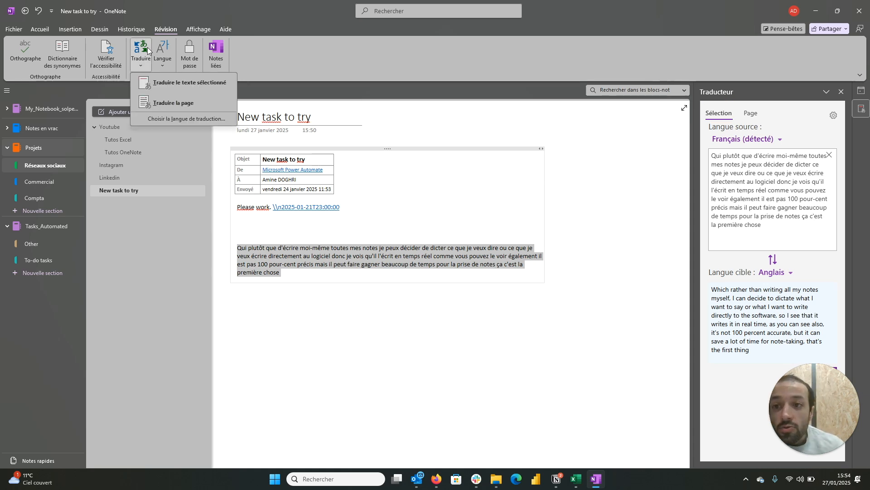
pyautogui.click(156, 85)
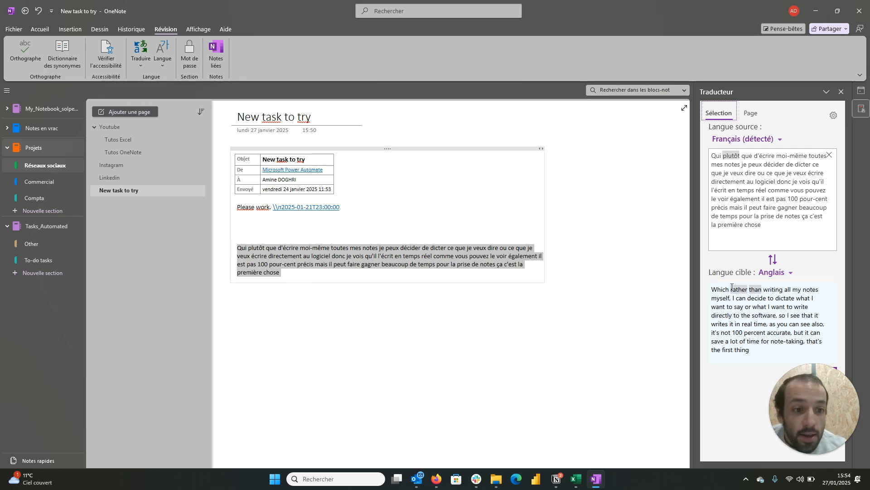
# Step: Compare words in the French source with the English translation, including the alternative translations of "thing"
pyautogui.click(730, 156)
pyautogui.click(744, 350)
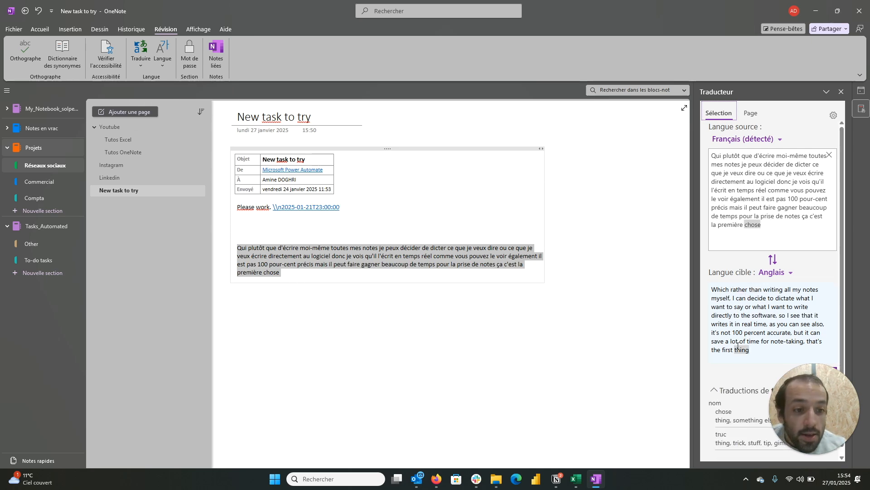
pyautogui.click(757, 354)
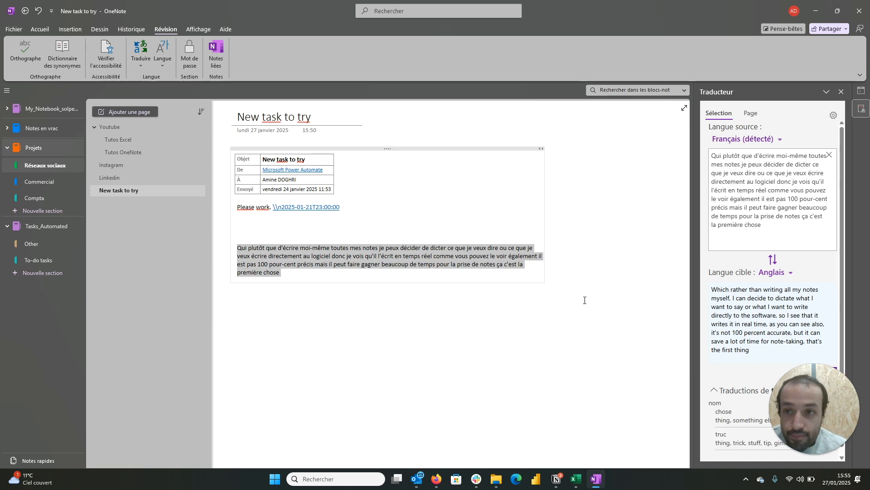
# Step: Record a short video below the dictated paragraph, stop it, and delete the inserted video file from the page
pyautogui.click(384, 323)
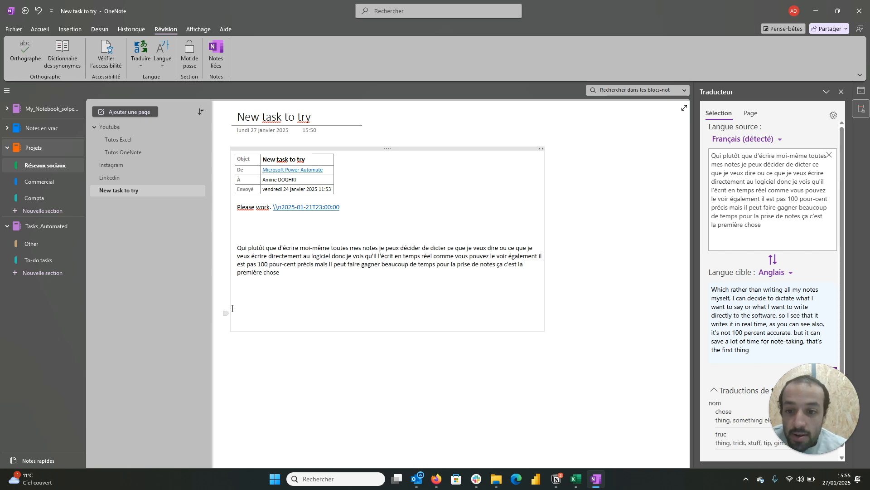
pyautogui.click(73, 29)
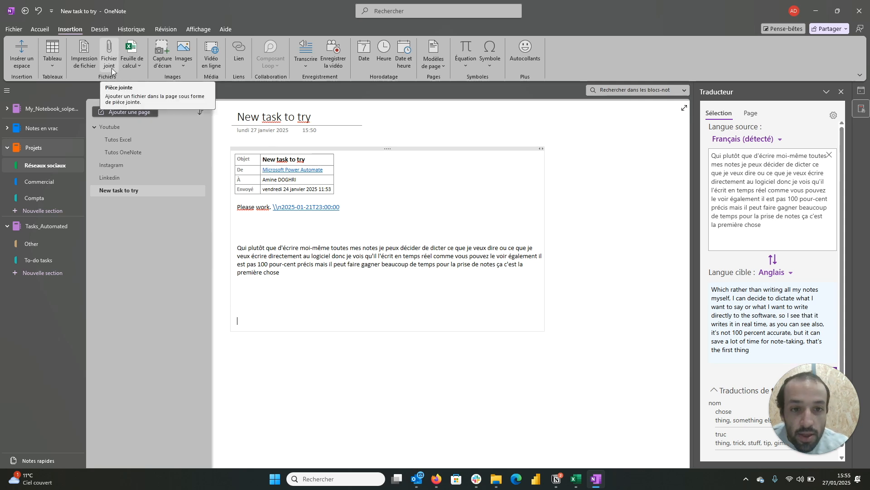
pyautogui.click(340, 49)
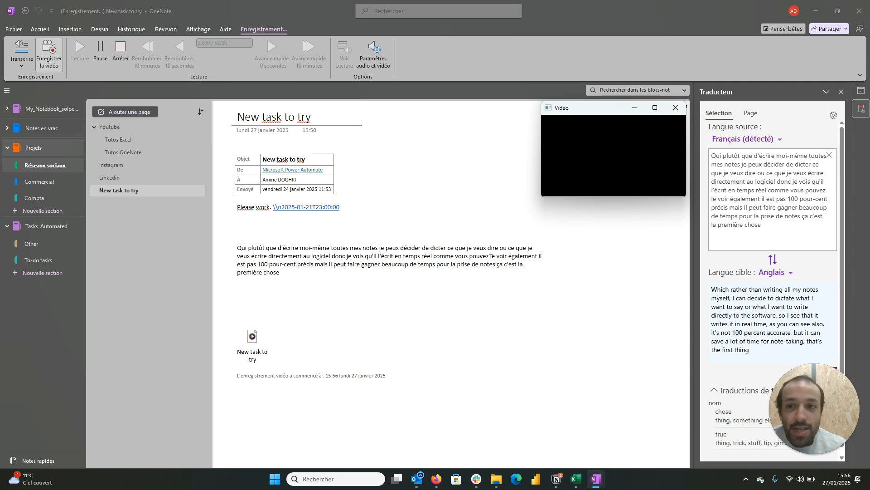
pyautogui.click(120, 61)
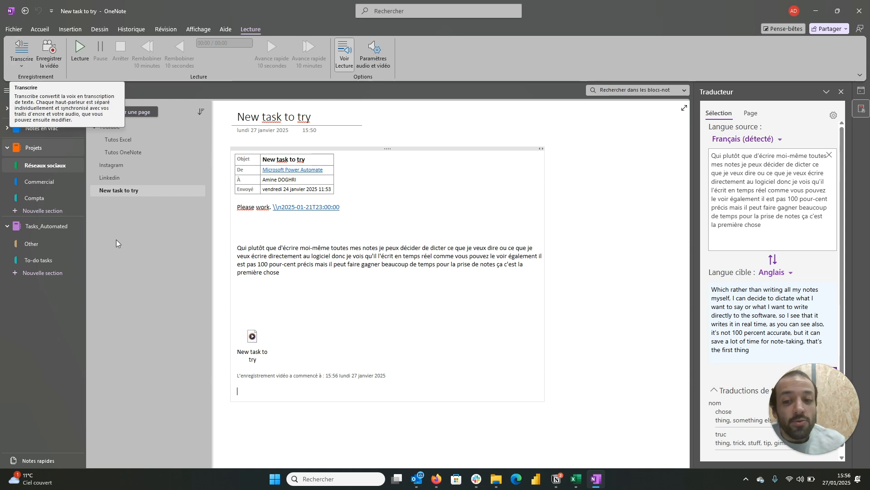
pyautogui.click(252, 336)
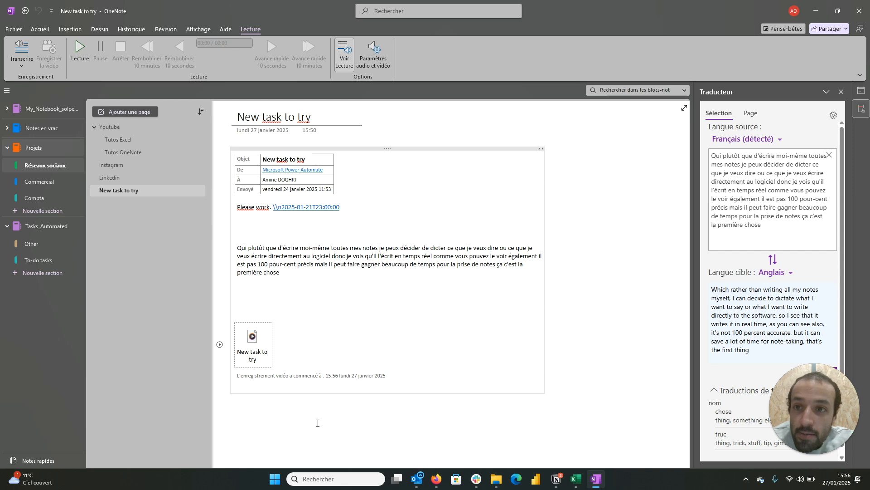
pyautogui.press('Delete')
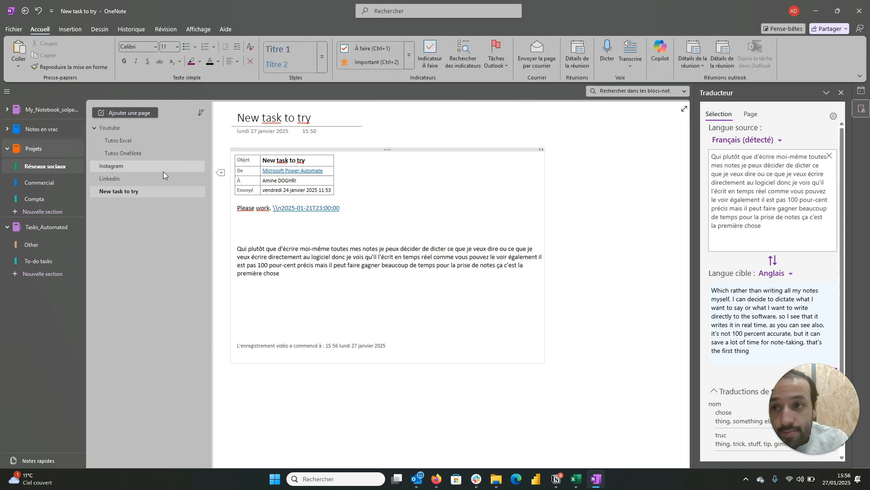
# Step: Insert a table with two rows and two columns above the video recording's timestamp line
pyautogui.click(75, 30)
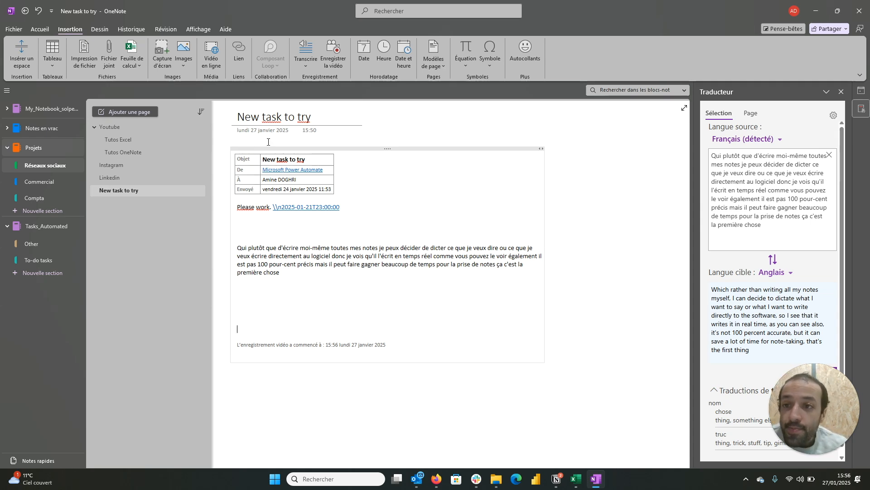
pyautogui.click(57, 64)
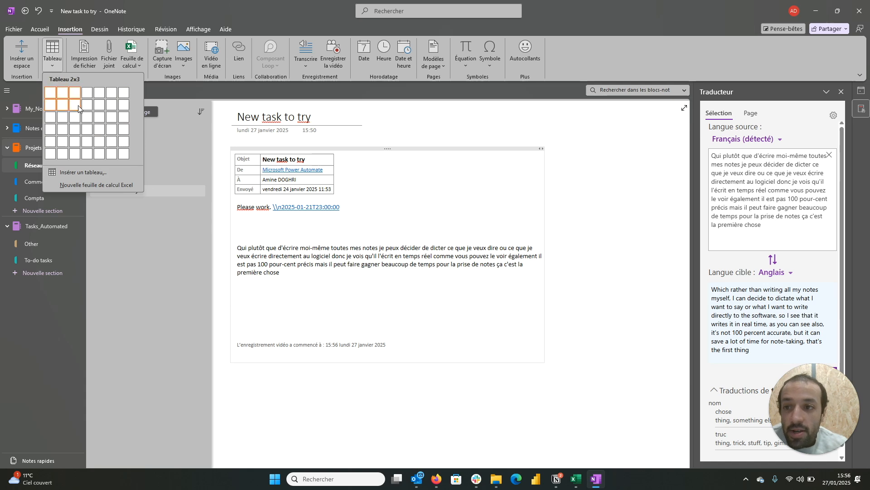
pyautogui.click(62, 105)
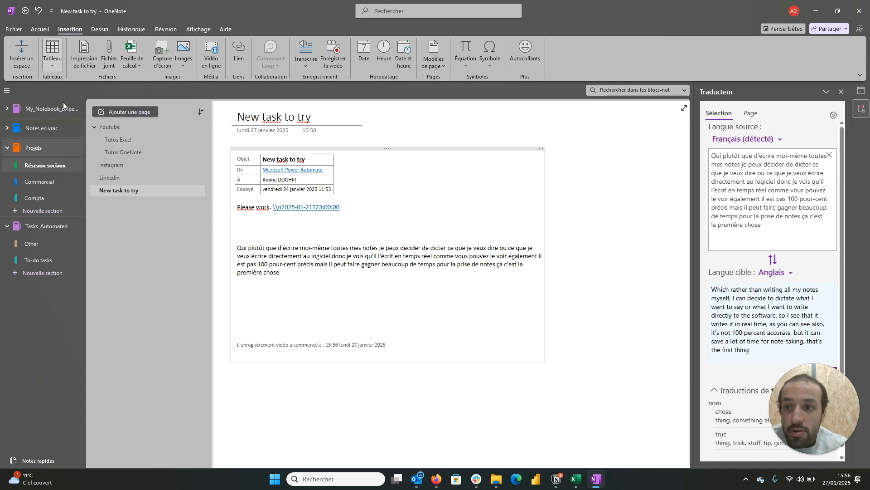
# Step: Add empty rows at the end of the new table until it has six rows
pyautogui.press('Tab')
pyautogui.press('Tab')
pyautogui.press('Tab')
pyautogui.press('Tab')
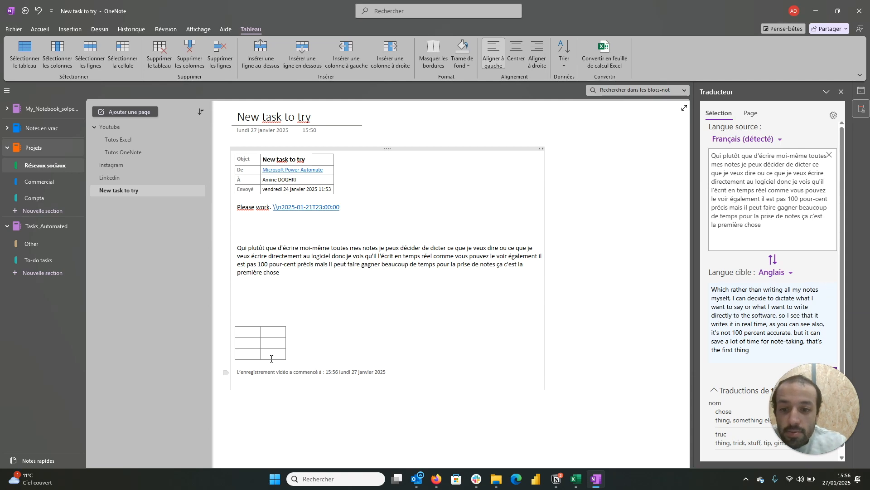
pyautogui.press('Tab')
pyautogui.press('Tab')
pyautogui.press('Tab')
pyautogui.press('Tab')
pyautogui.press('Tab')
pyautogui.press('Tab')
pyautogui.press('Tab')
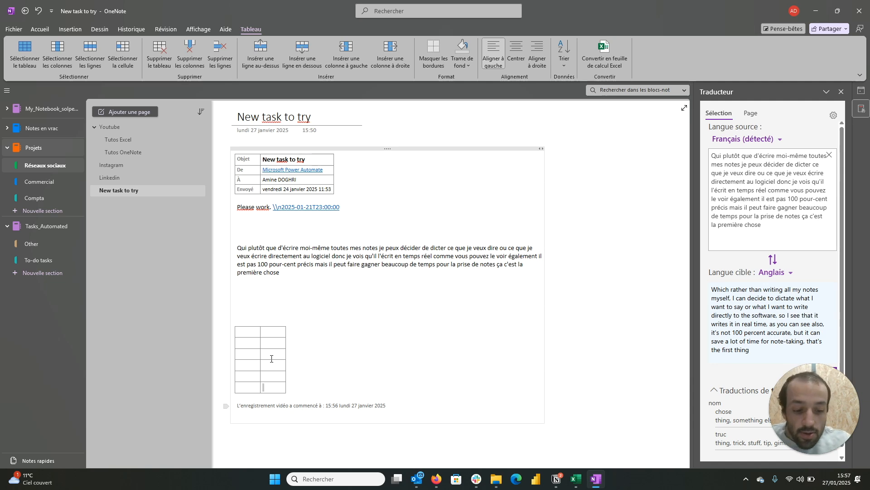
# Step: Extend the table to seven rows and place the insertion point on a new line below it
pyautogui.press('Return')
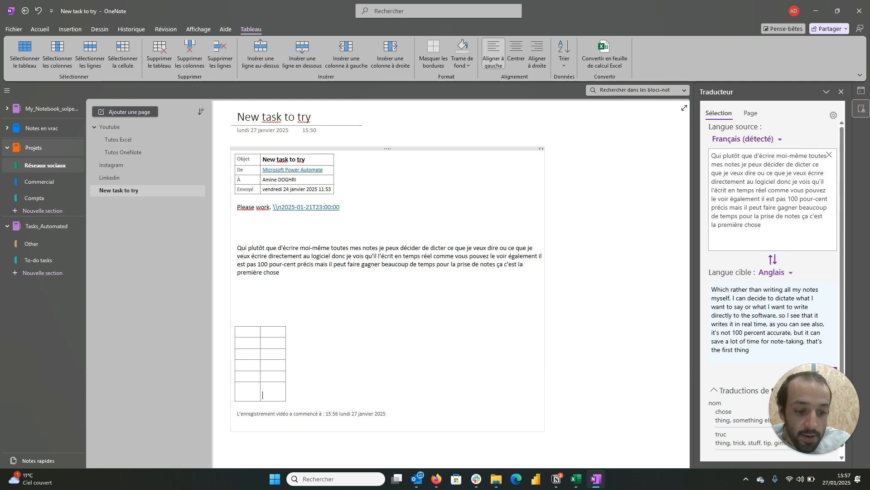
pyautogui.press('BackSpace')
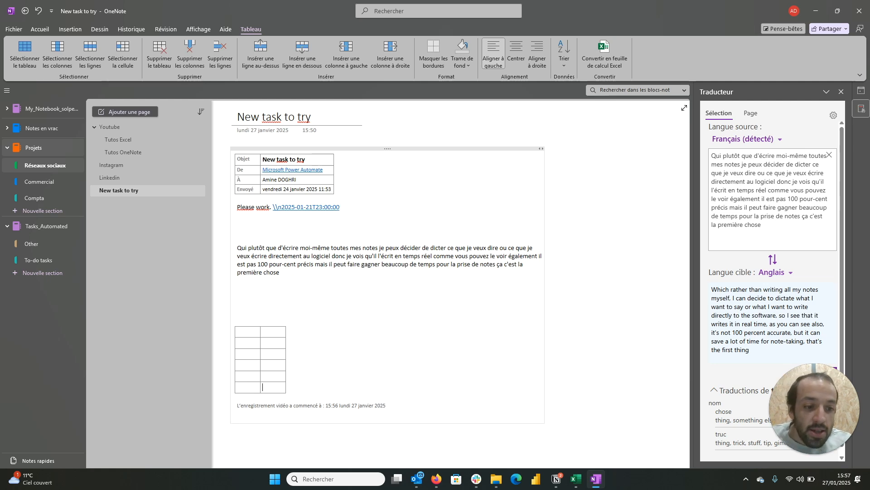
pyautogui.press('Tab')
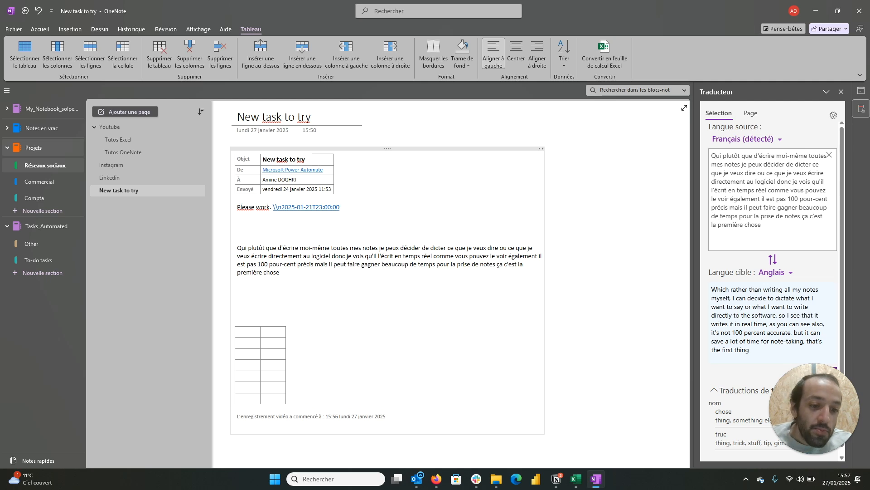
pyautogui.hotkey('ctrl', 'Return')
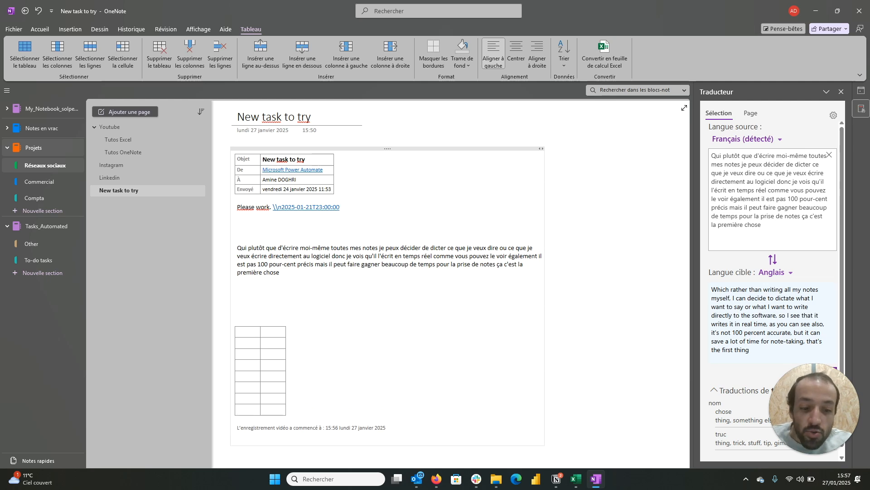
pyautogui.hotkey('ctrl', 'z')
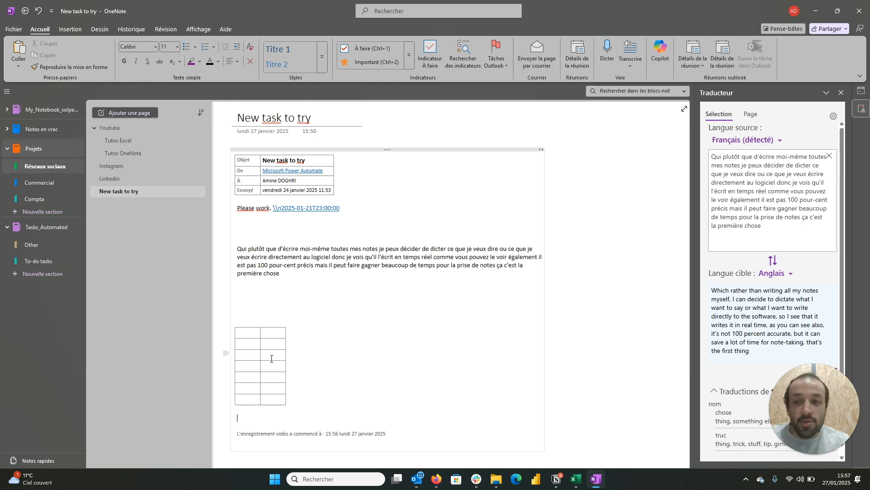
# Step: Insert a new Excel spreadsheet into the page, directly below the seven-row table
pyautogui.click(80, 28)
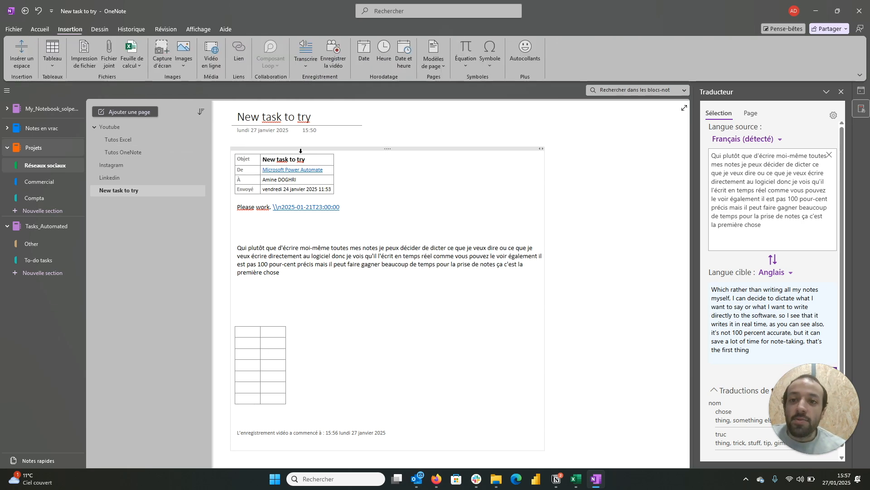
pyautogui.click(136, 66)
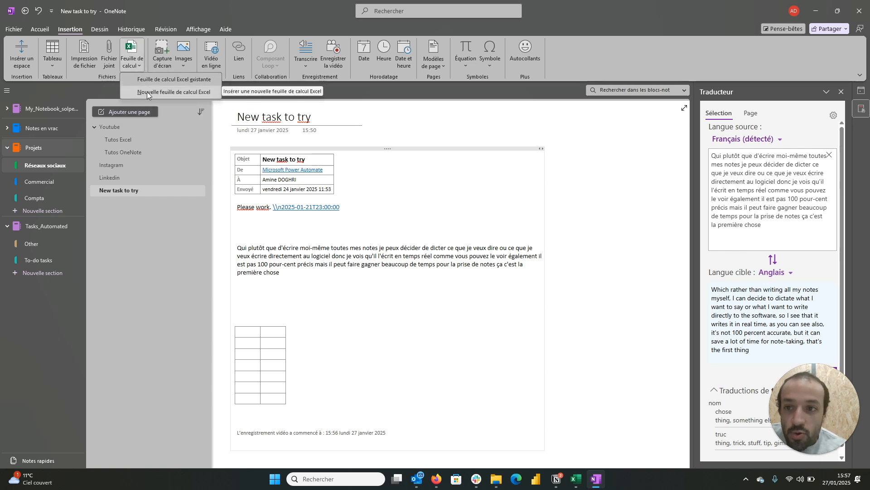
pyautogui.click(147, 92)
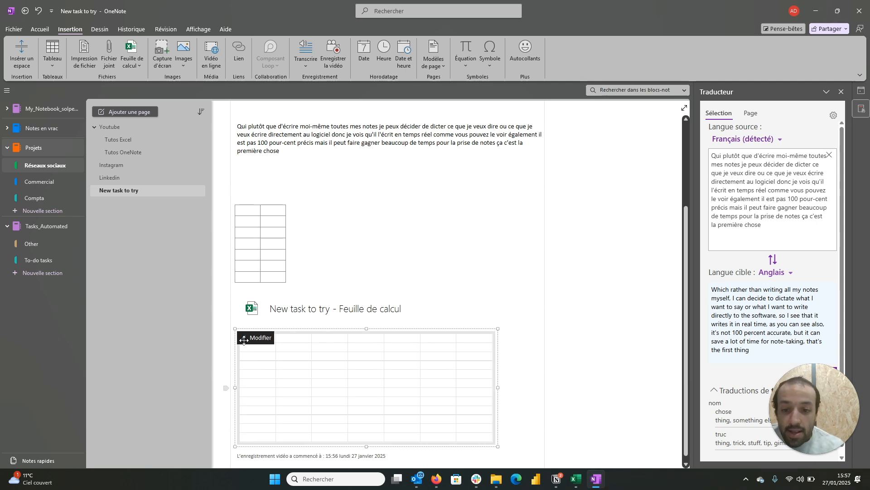
# Step: View the new embedded spreadsheet in a maximized Excel window, close it and switch back to OneNote
pyautogui.scroll(-2, 310, 386)
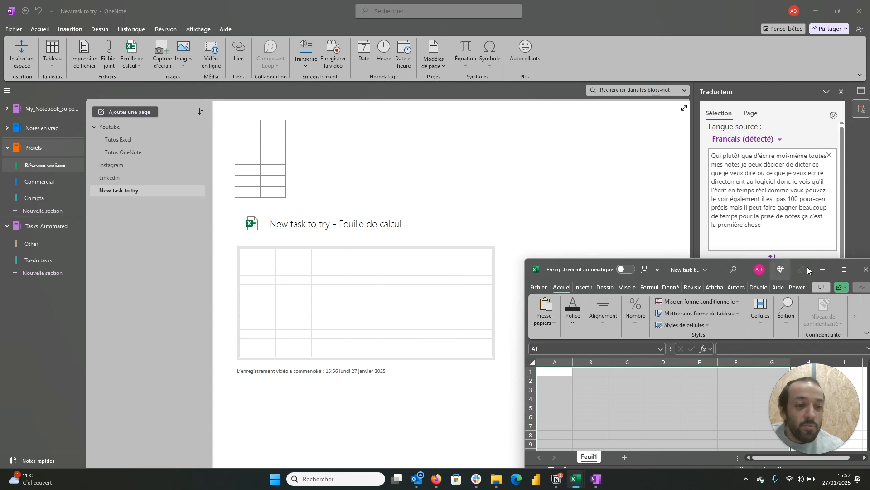
pyautogui.click(846, 270)
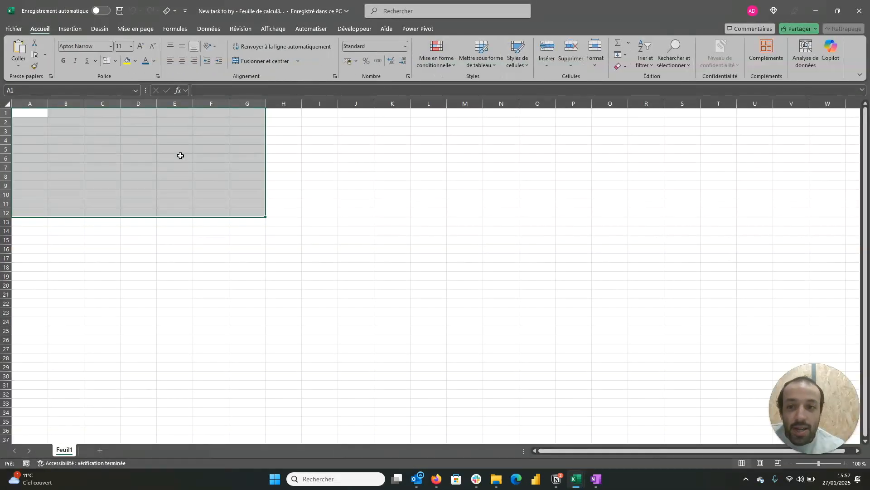
pyautogui.click(180, 156)
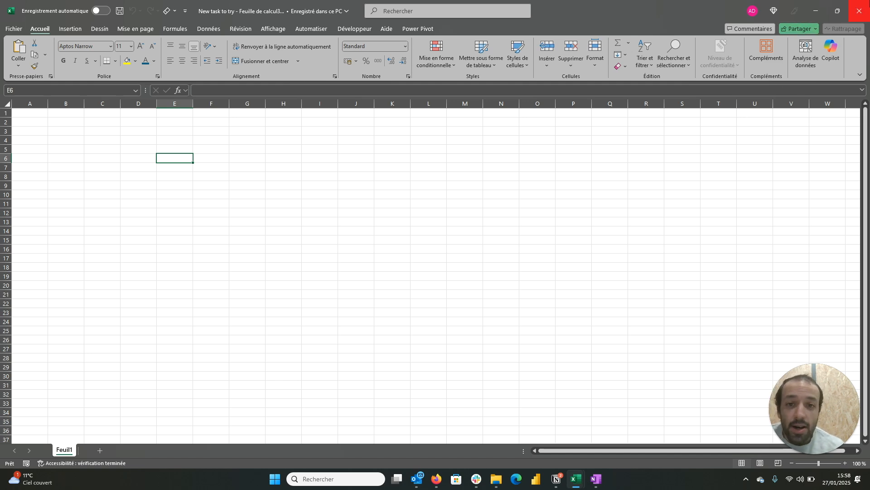
pyautogui.click(867, 4)
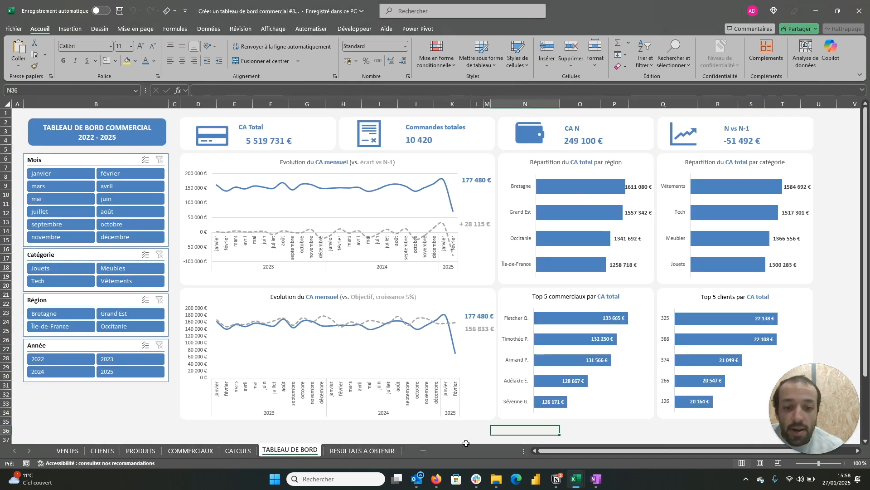
pyautogui.click(596, 479)
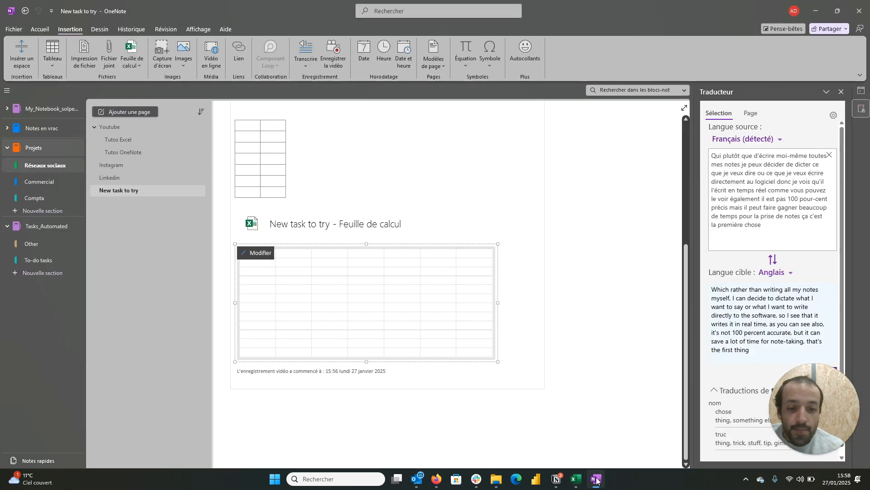
# Step: Insert the existing workbook "Créer un tableau de bord commercial #3.xlsx" from Téléchargements into the page as a spreadsheet
pyautogui.click(133, 64)
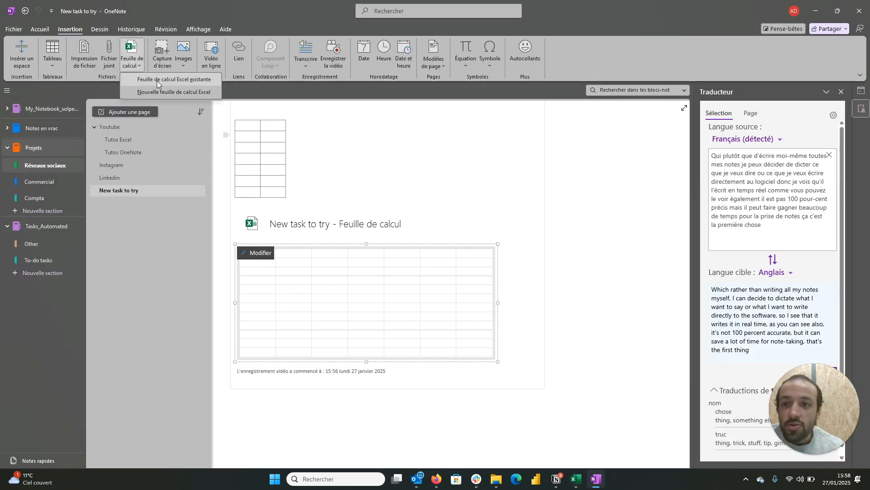
pyautogui.click(157, 81)
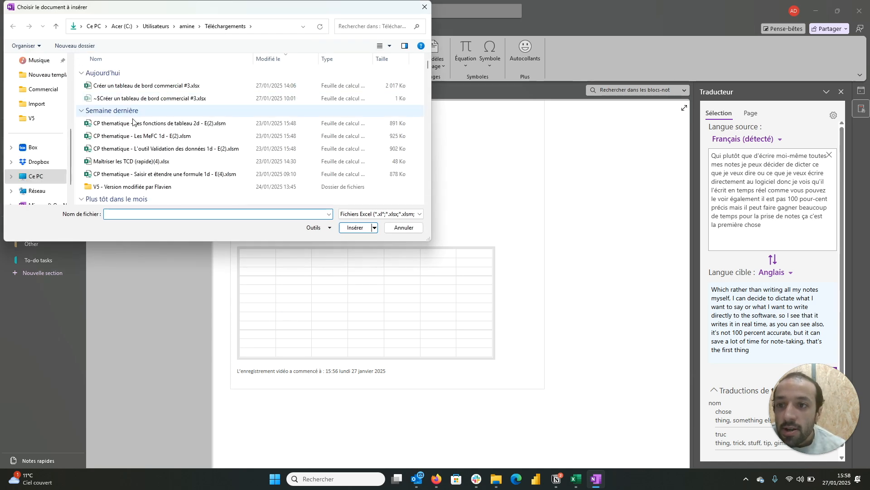
pyautogui.doubleClick(139, 88)
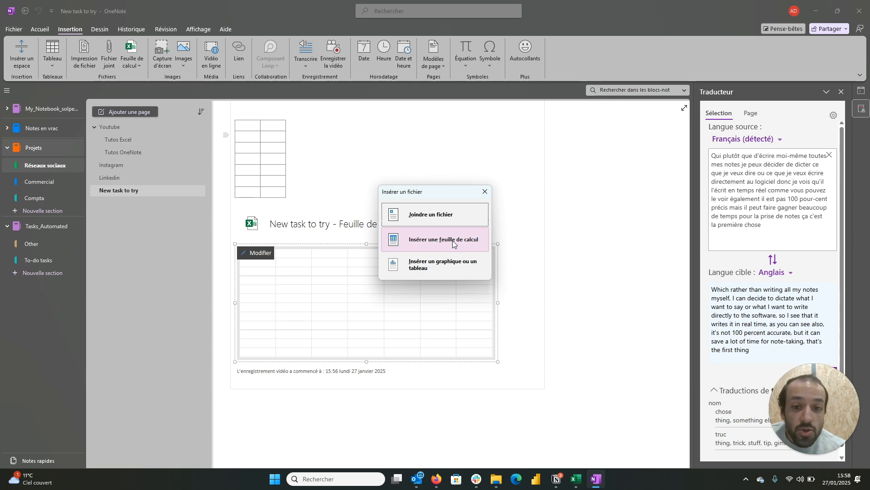
pyautogui.click(453, 245)
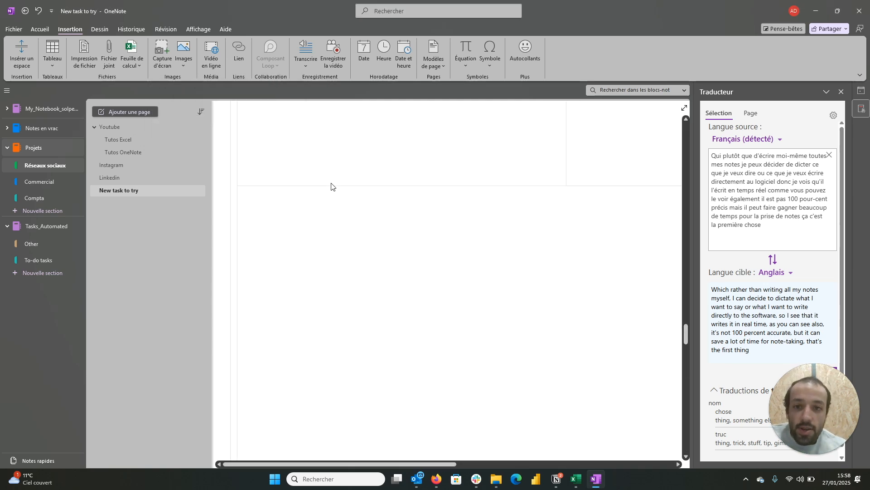
# Step: Examine the inserted workbook's data tables, pivot tables and sales dashboards throughout the page
pyautogui.scroll(10, 331, 183)
pyautogui.scroll(15, 331, 183)
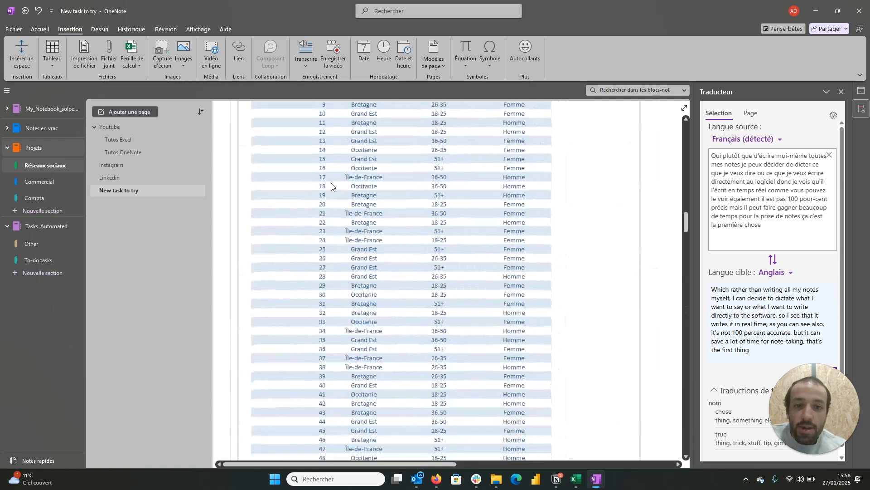
pyautogui.scroll(-20, 331, 183)
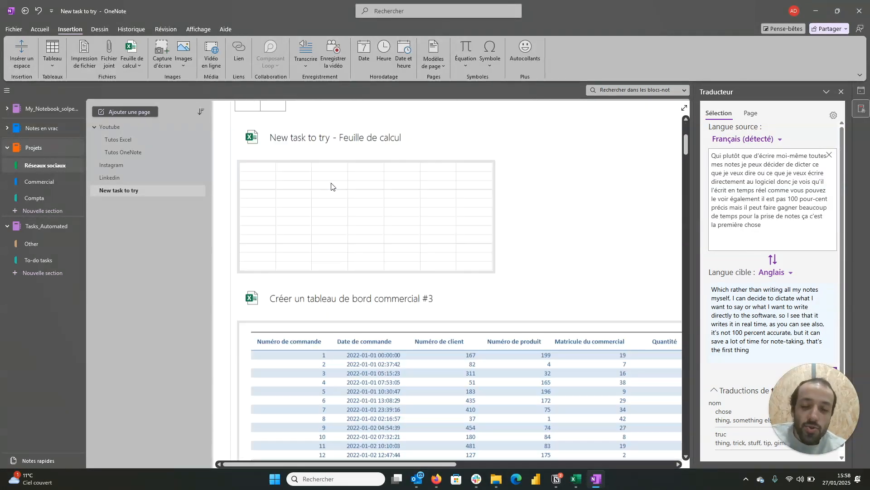
pyautogui.scroll(-10, 331, 184)
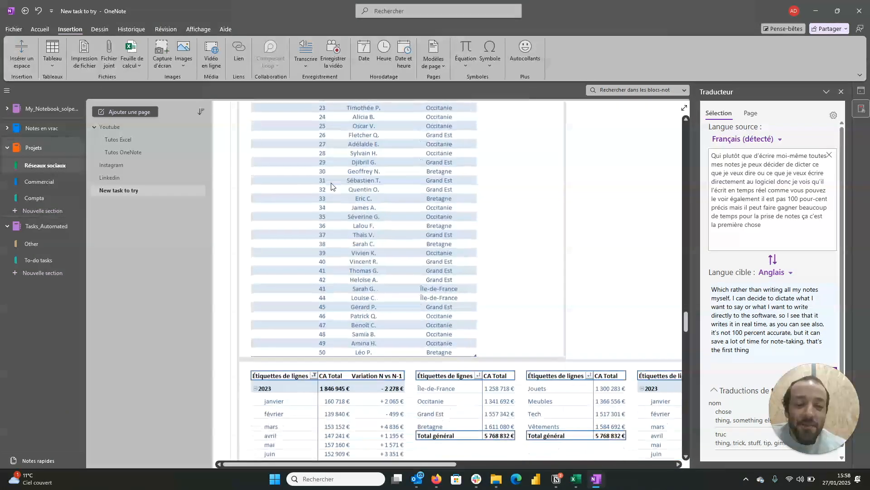
pyautogui.scroll(5, 331, 183)
pyautogui.scroll(-15, 331, 184)
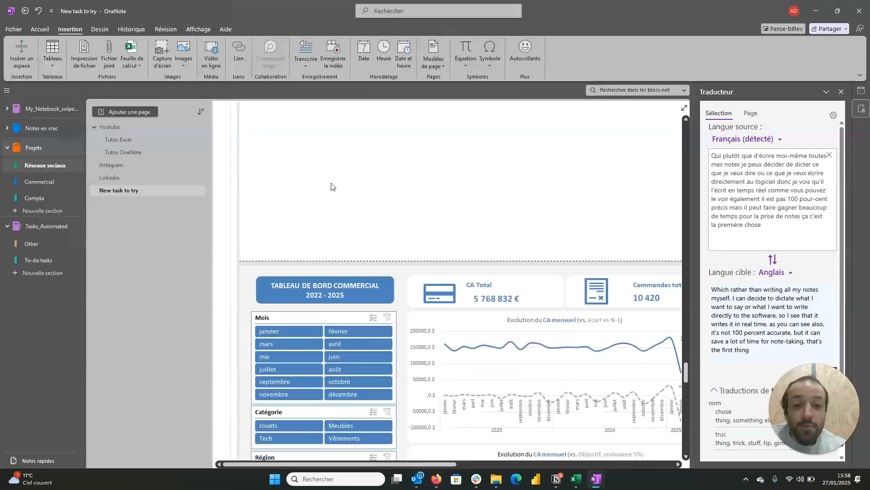
pyautogui.hscroll(10, 338, 229)
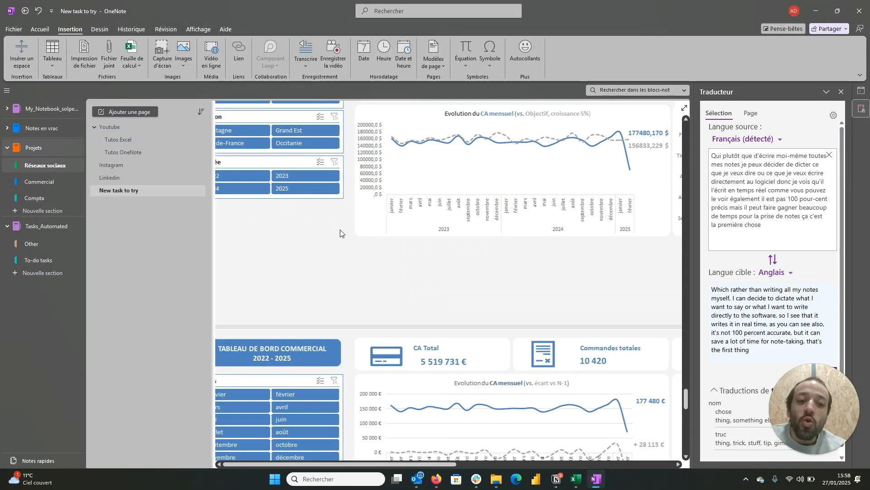
pyautogui.hscroll(-1, 341, 233)
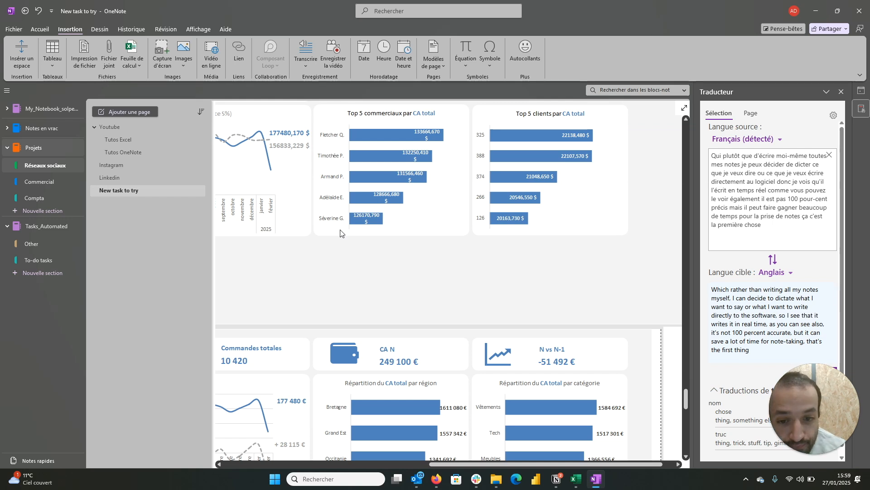
pyautogui.scroll(-10, 340, 234)
pyautogui.scroll(-10, 341, 233)
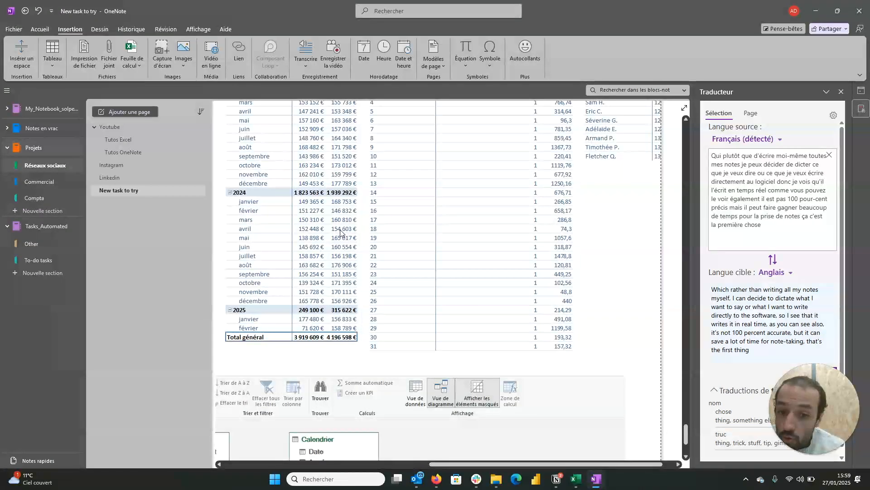
pyautogui.scroll(15, 341, 233)
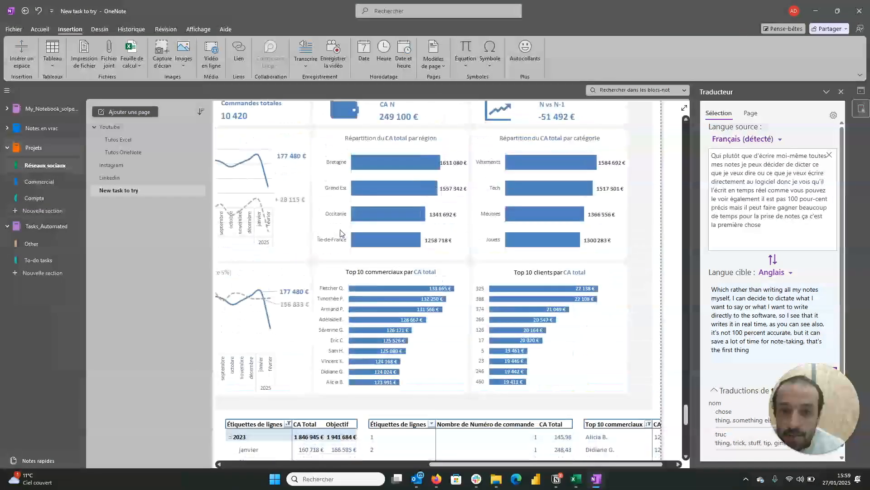
pyautogui.hscroll(-5, 340, 233)
pyautogui.hscroll(4, 340, 230)
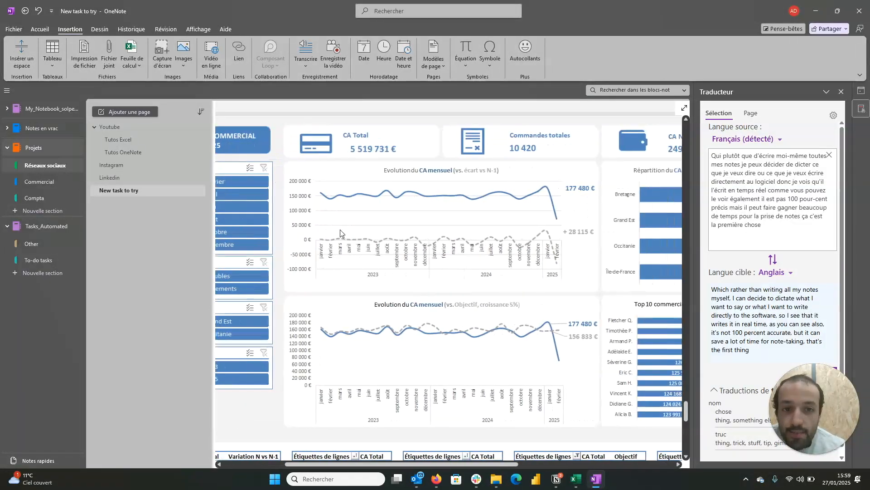
pyautogui.scroll(5, 341, 233)
pyautogui.click(364, 354)
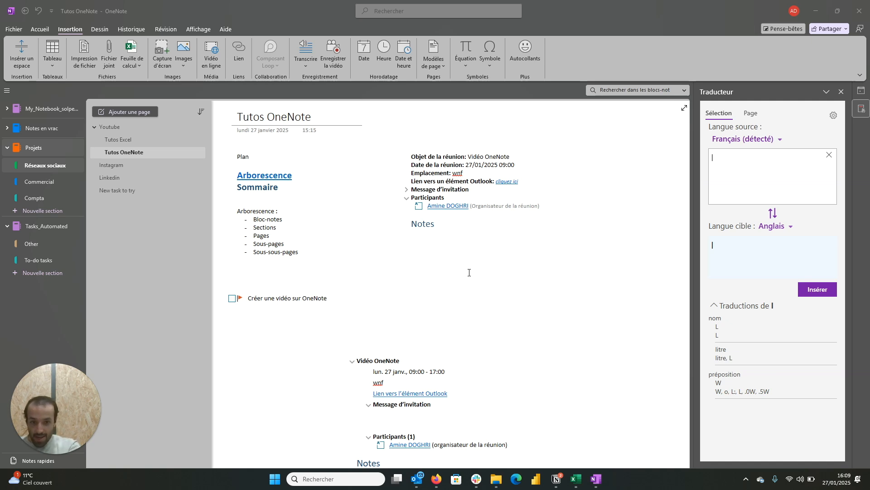
# Step: Open Sticky Notes from the Tutos OneNote page and write a new note reading "Les notes importantes"
pyautogui.press('super+alt+s')
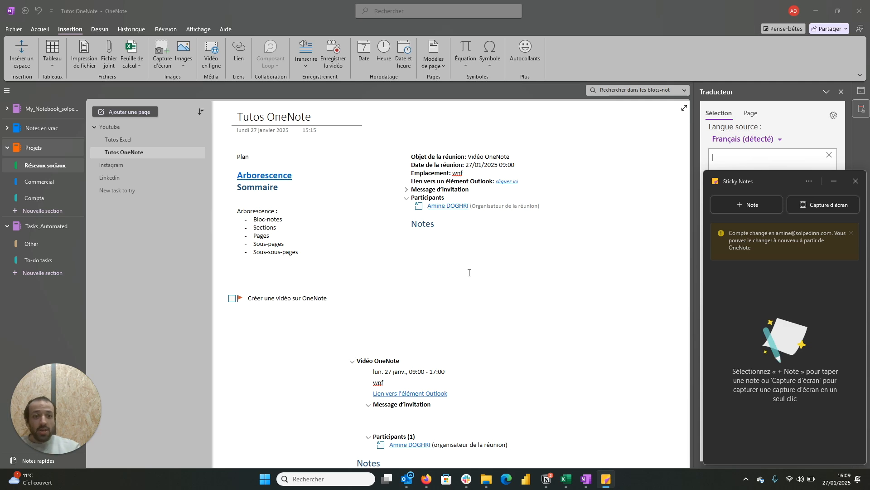
pyautogui.click(765, 209)
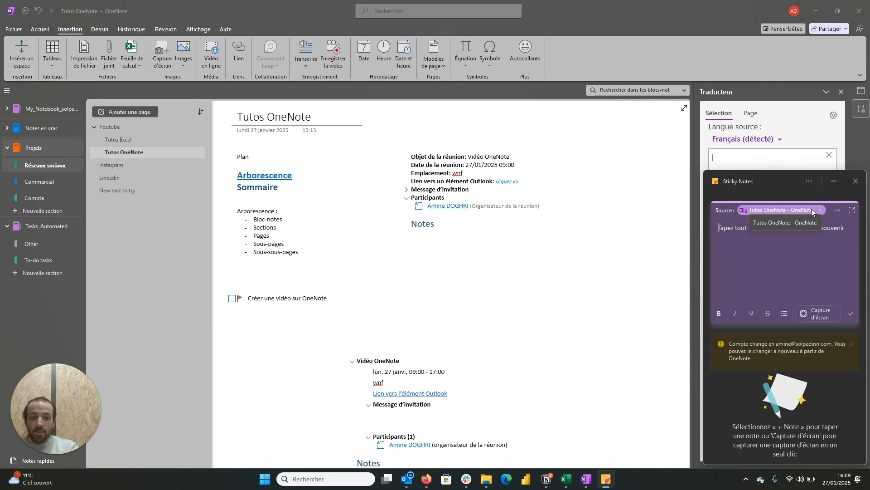
pyautogui.write('les notes ')
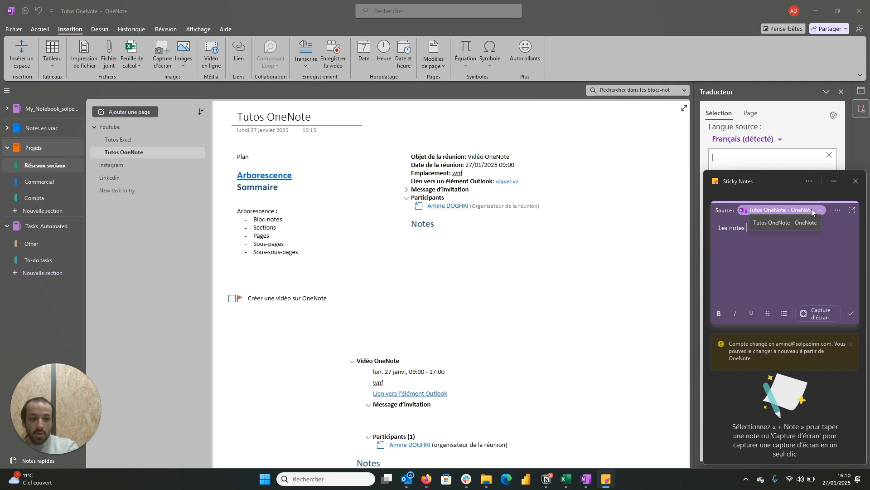
pyautogui.write('importantes')
# Step: Copy the "Les notes importantes" note using the Copier sur Note option and save the note
pyautogui.click(837, 212)
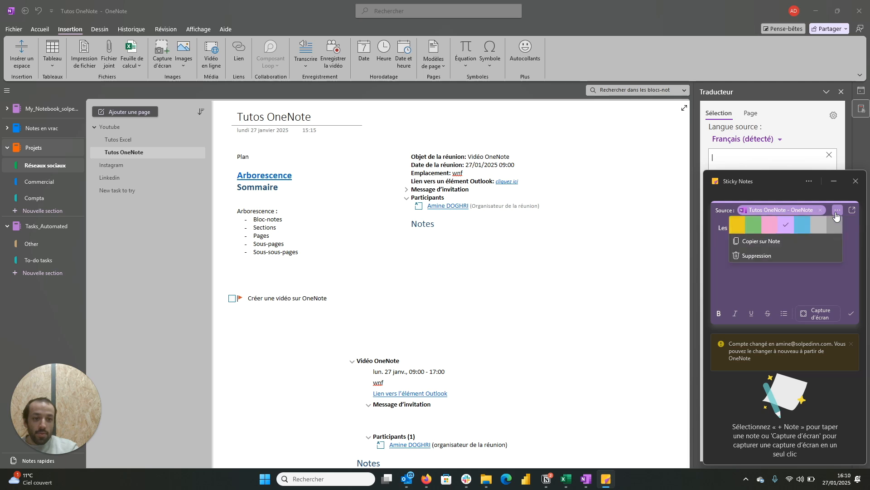
pyautogui.click(786, 241)
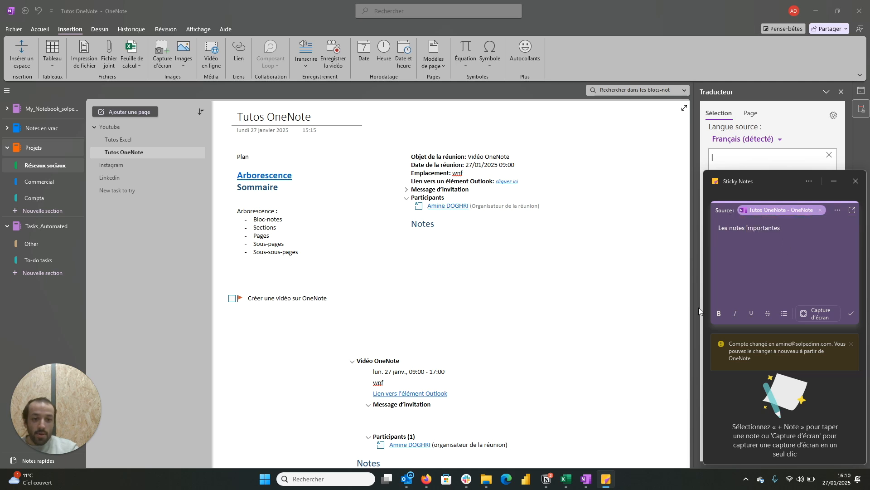
pyautogui.click(852, 313)
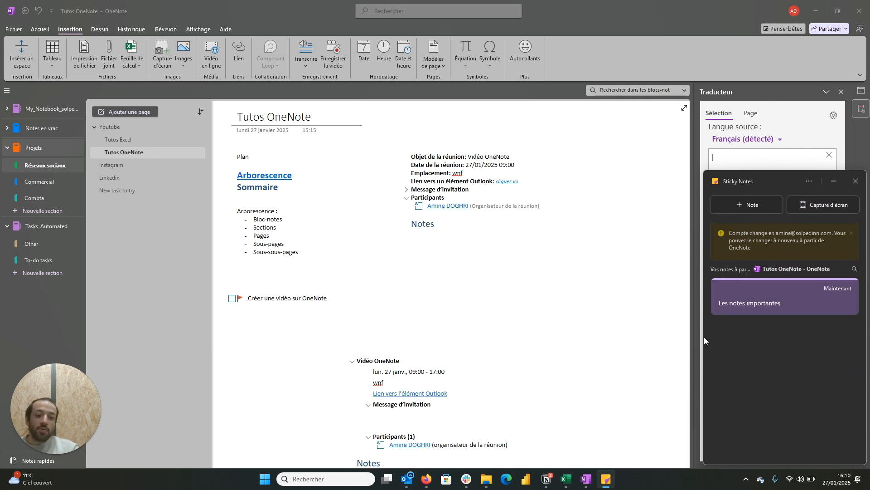
# Step: Switch to the "Tuto onenote Partie 1" page in Firefox and capture it as a screenshot in Sticky Notes
pyautogui.moveTo(425, 486)
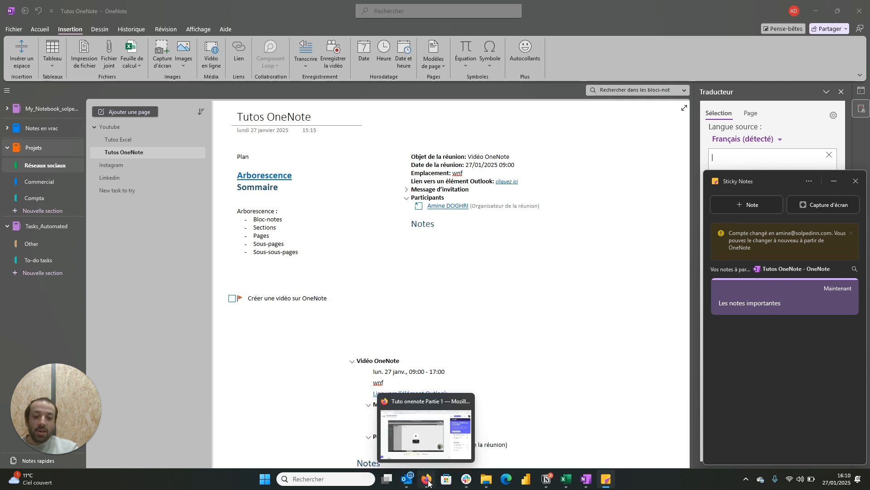
pyautogui.click(428, 483)
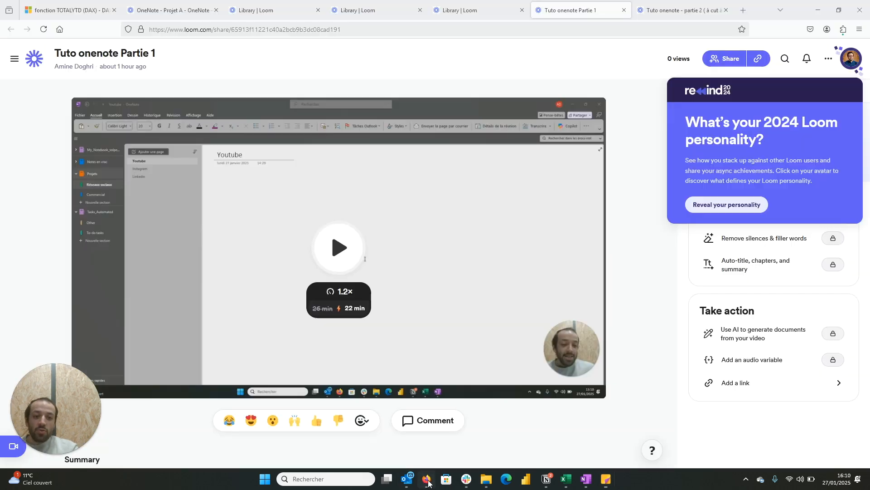
pyautogui.click(604, 480)
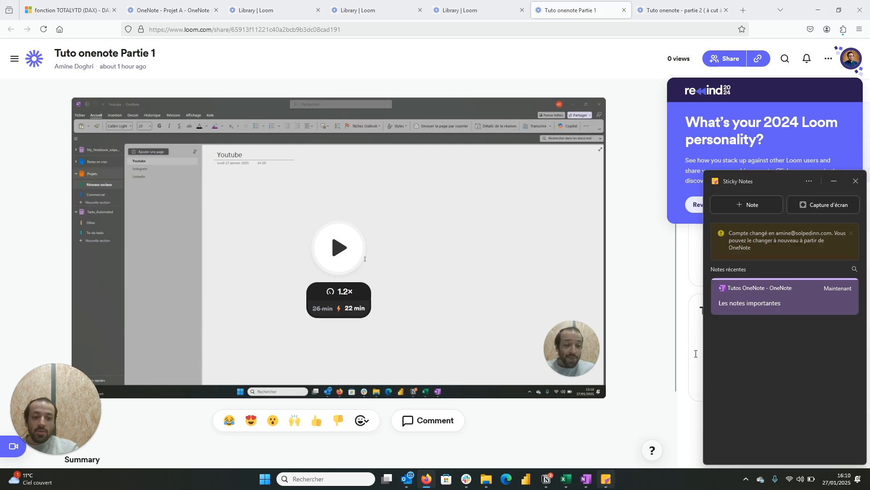
pyautogui.click(808, 208)
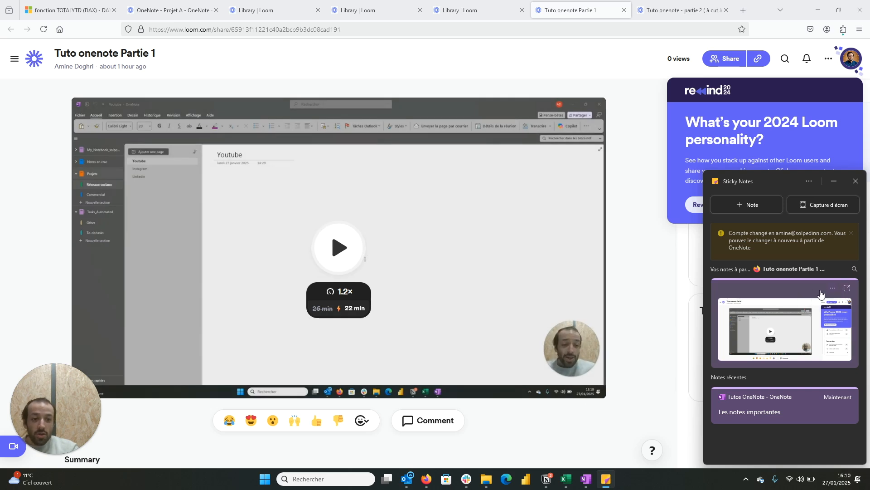
# Step: Copy the screenshot note of the "Tuto onenote Partie 1" page using the Copier sur Note option
pyautogui.click(832, 289)
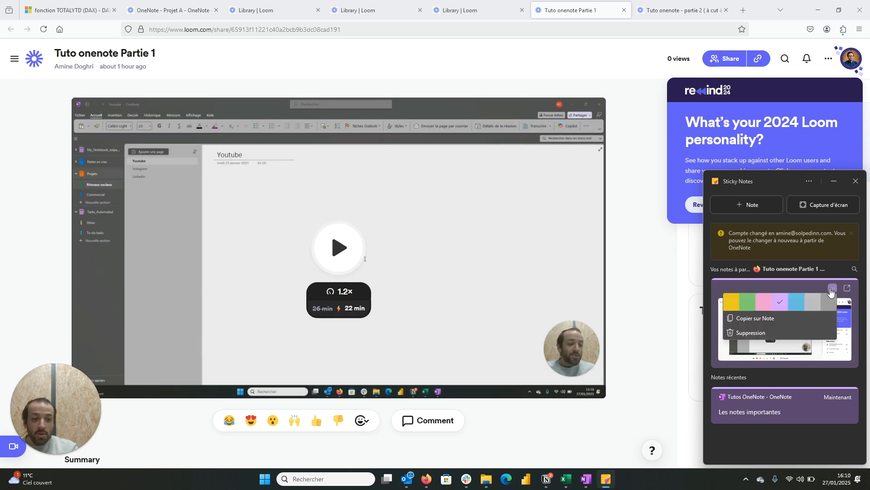
pyautogui.click(798, 270)
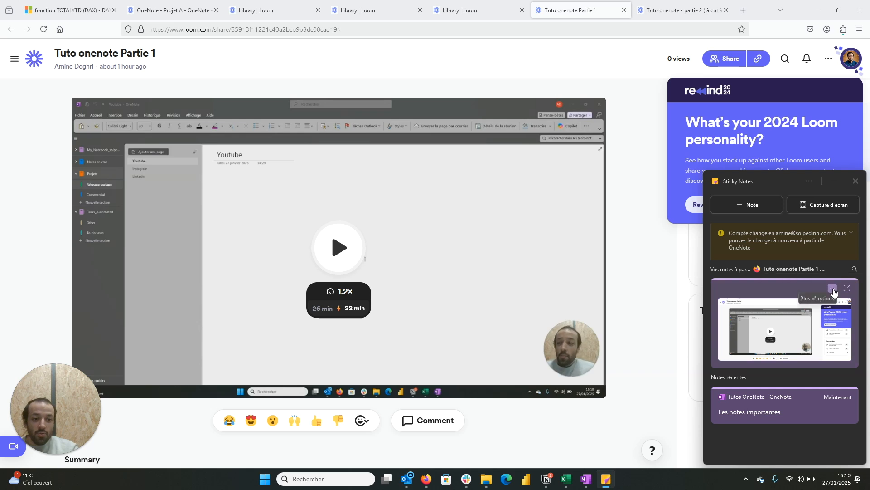
pyautogui.click(832, 290)
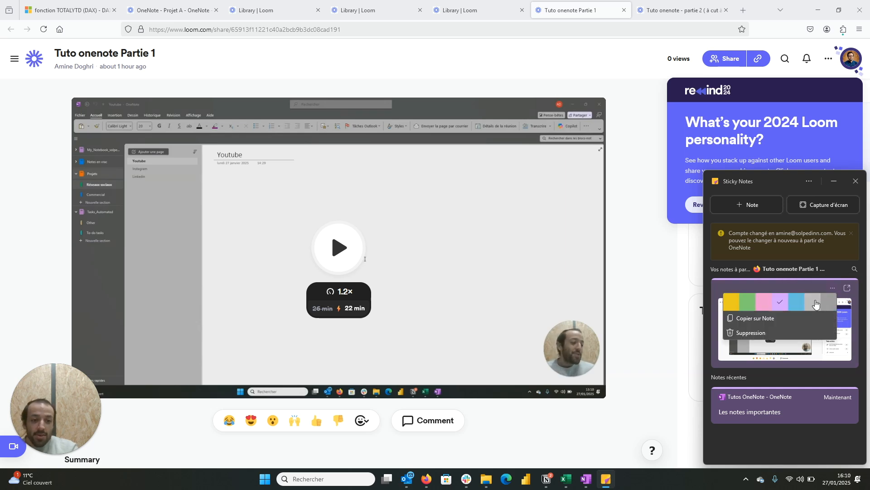
pyautogui.click(779, 320)
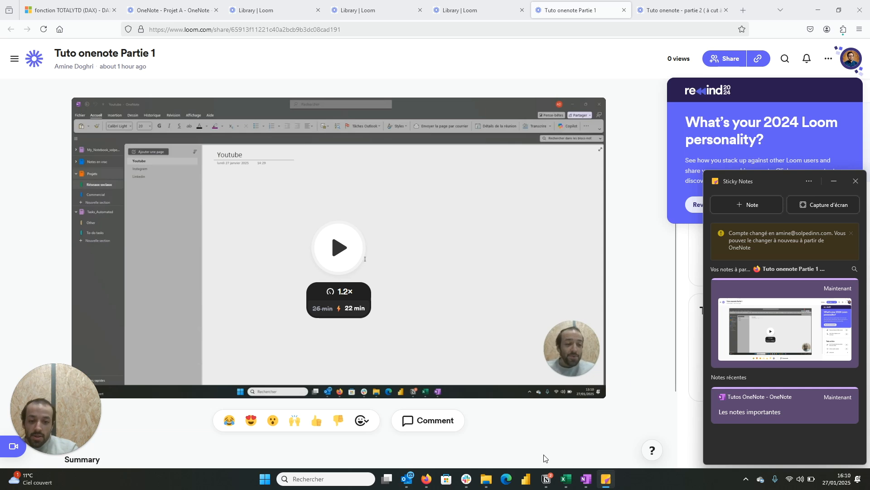
# Step: Switch to OneNote and paste the copied screenshot below the Vidéo OneNote meeting notes on the Tutos OneNote page
pyautogui.click(587, 476)
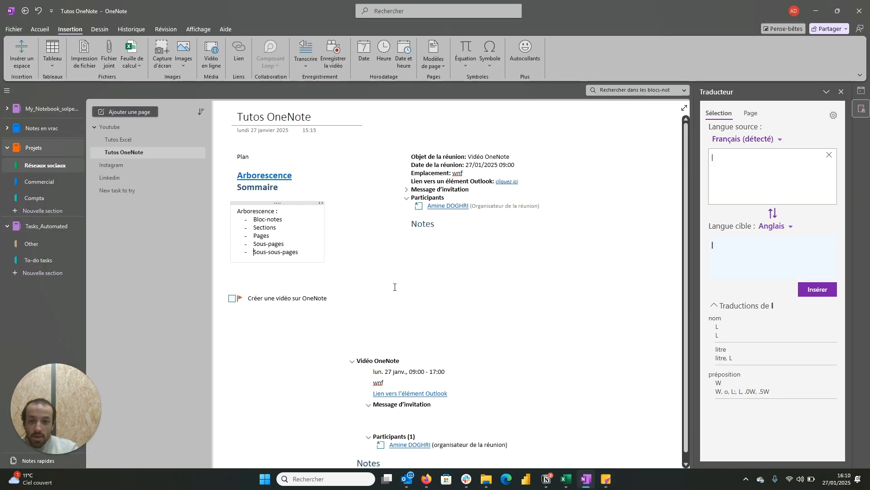
pyautogui.scroll(-5, 344, 344)
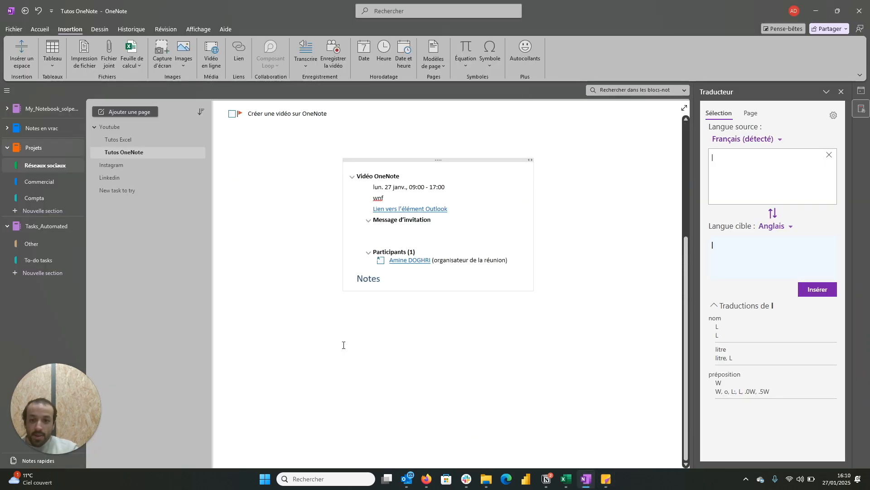
pyautogui.click(266, 329)
pyautogui.hotkey('ctrl', 'v')
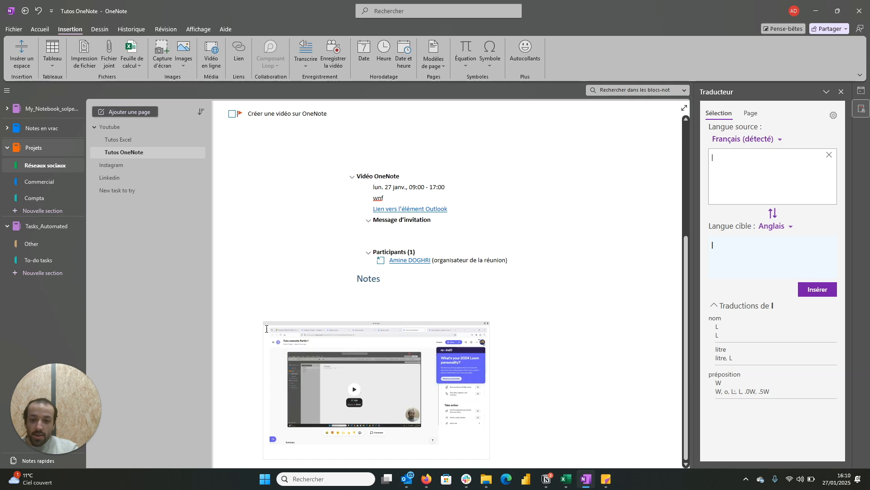
pyautogui.scroll(-1, 542, 382)
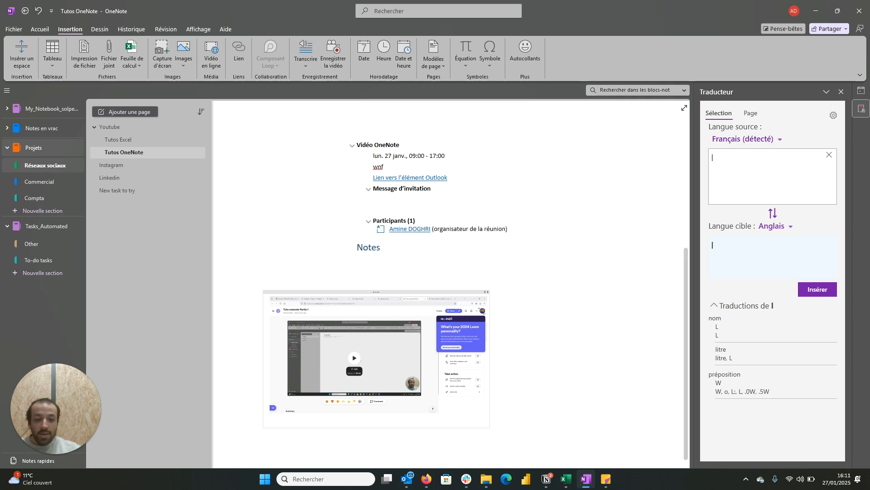
# Step: Check the sticky notes tied to the Tutos OneNote page, and search all notebooks for "One" from the Linkedin page
pyautogui.click(610, 485)
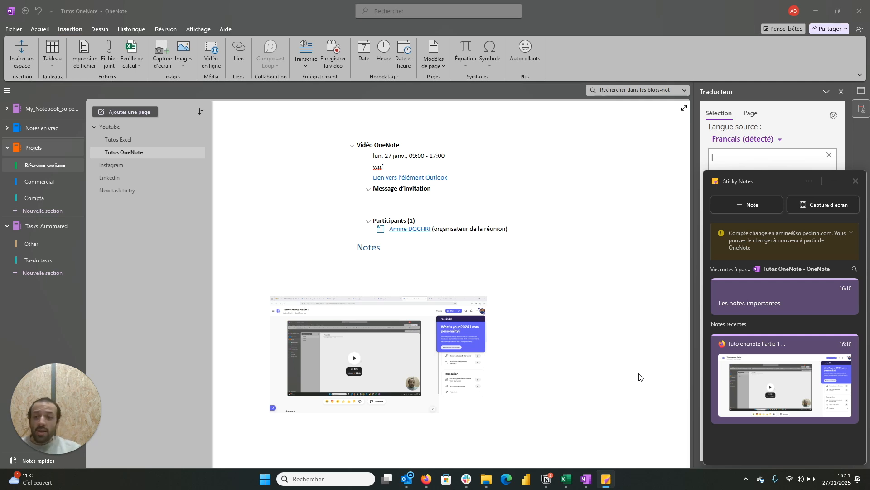
pyautogui.click(118, 178)
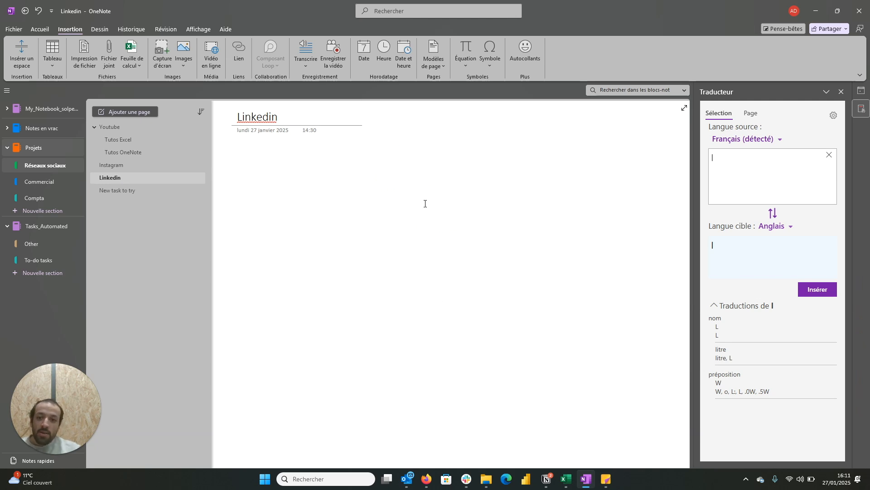
pyautogui.click(656, 90)
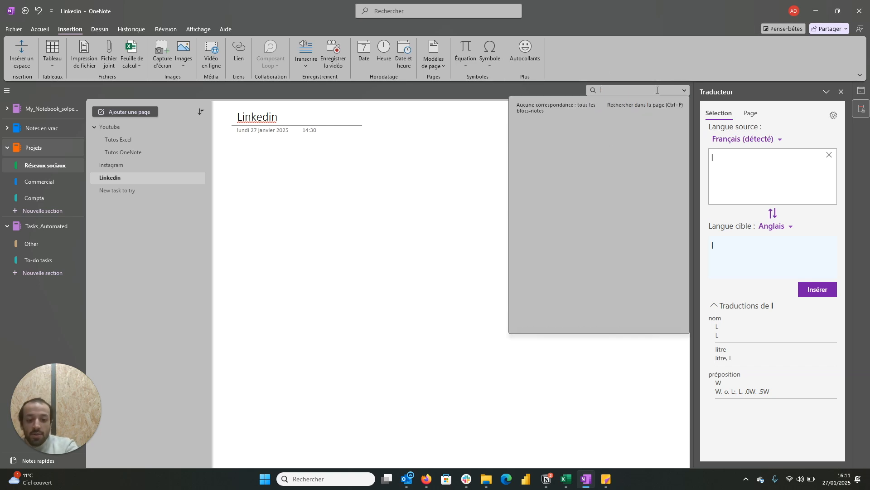
pyautogui.write('On')
pyautogui.write('e')
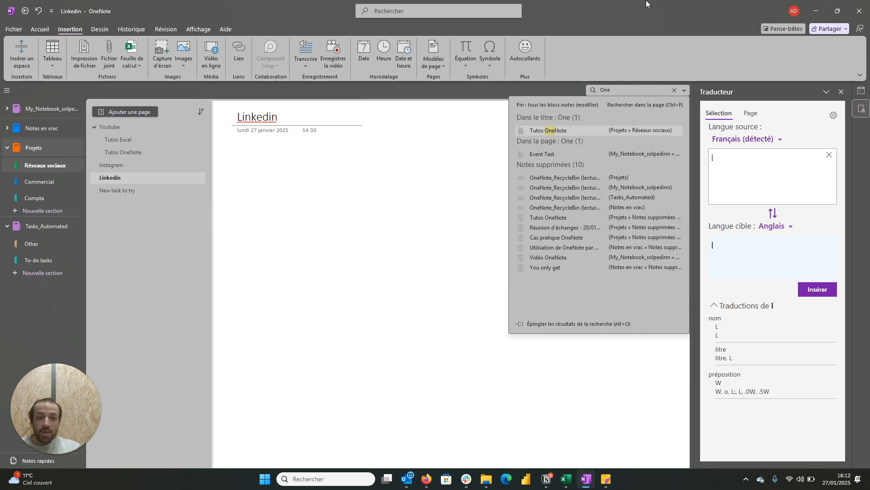
pyautogui.click(674, 89)
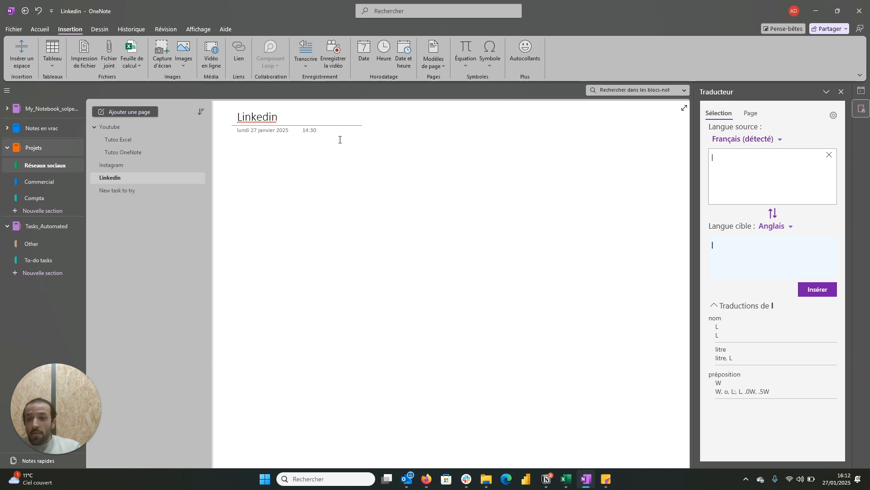
# Step: Return to the Tutos OneNote page and open the password protection settings for the Réseaux sociaux section
pyautogui.click(170, 149)
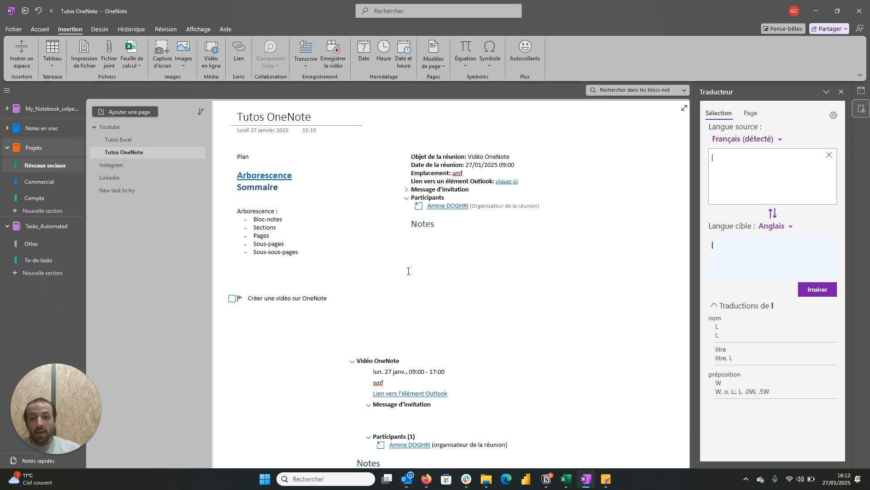
pyautogui.click(169, 30)
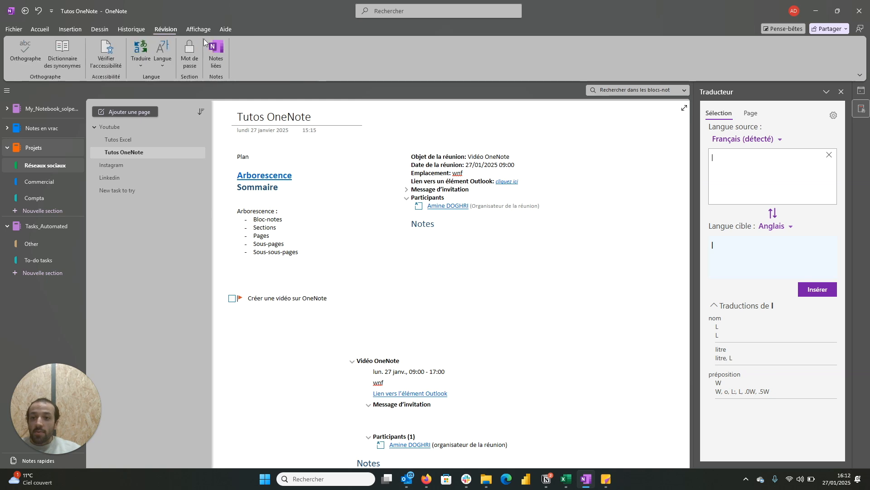
pyautogui.click(190, 65)
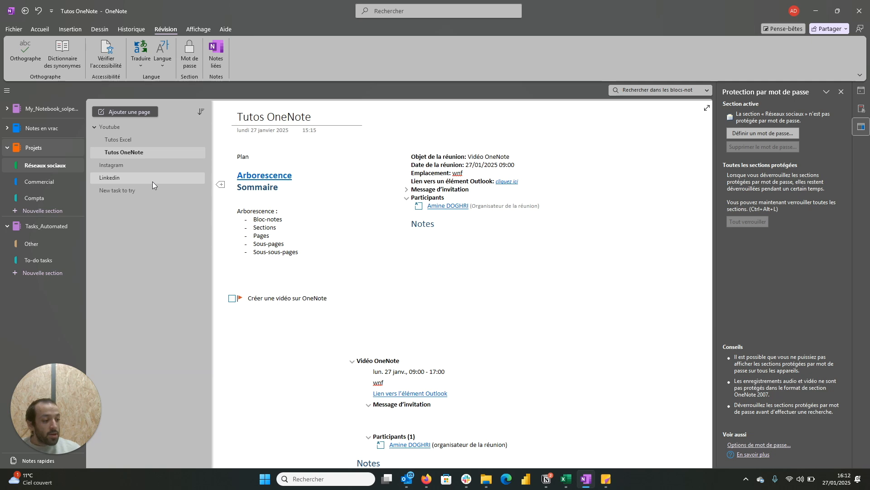
# Step: Go through the Commercial section to Compta, add a new untitled page there and move it up the page list
pyautogui.hotkey('ctrl', 'Tab')
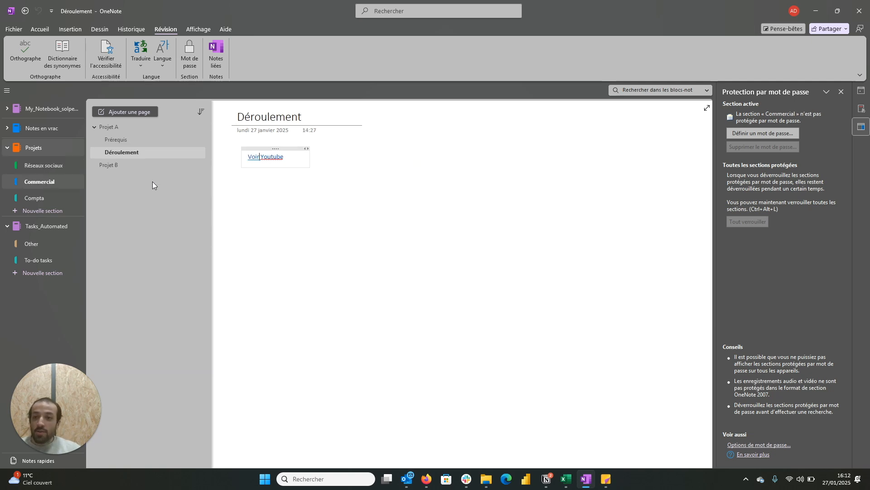
pyautogui.hotkey('ctrl', 'Tab')
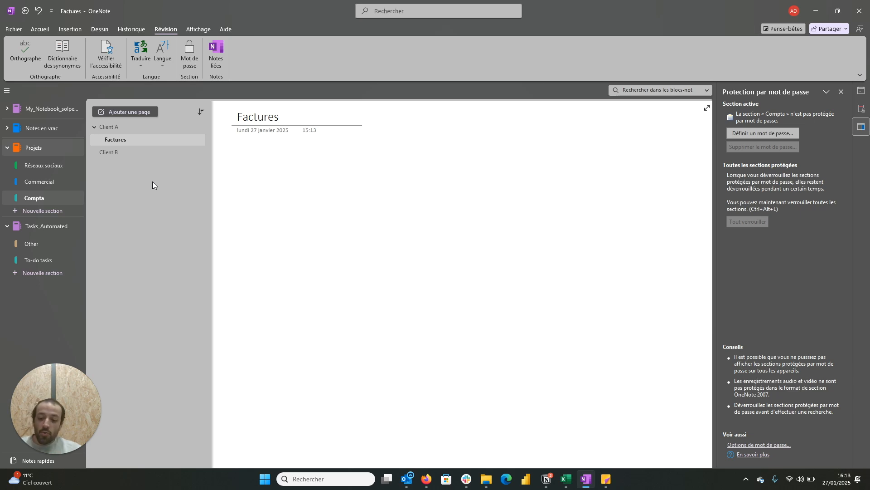
pyautogui.hotkey('ctrl', 'n')
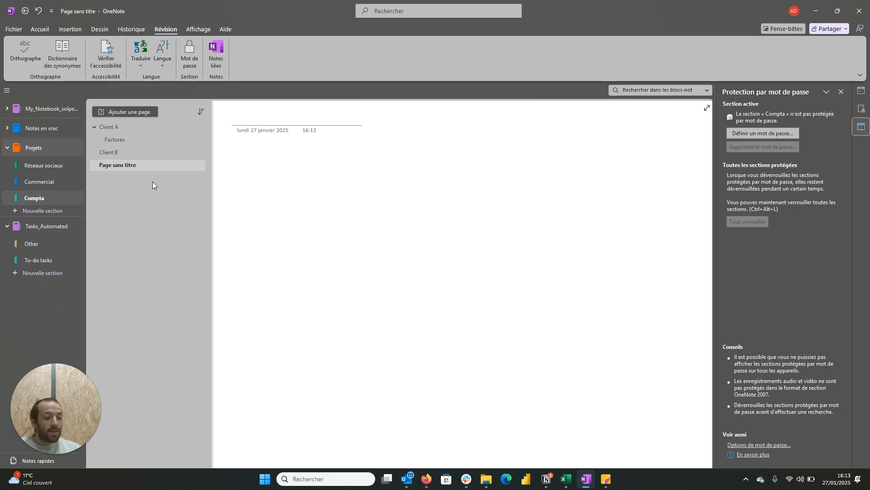
pyautogui.moveTo(130, 164)
pyautogui.mouseDown()
pyautogui.moveTo(118, 156)
pyautogui.moveTo(123, 140)
pyautogui.moveTo(93, 157)
pyautogui.moveTo(140, 153)
pyautogui.mouseUp()
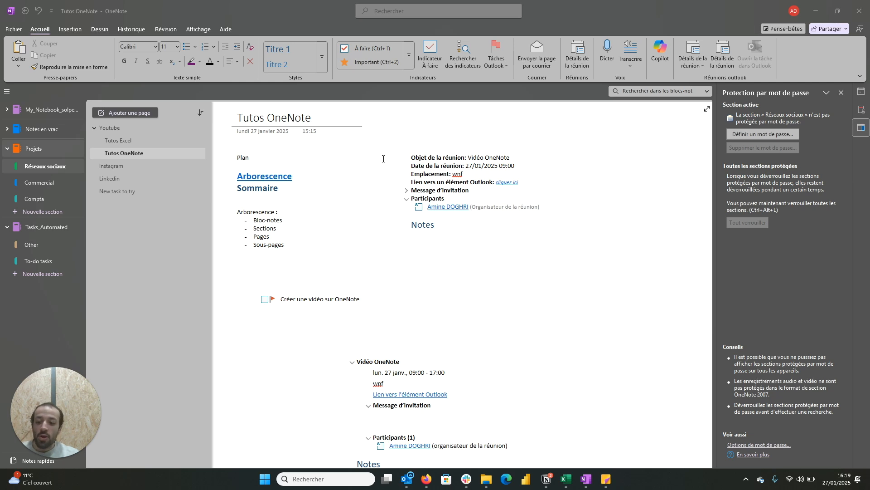
# Step: Toggle the À faire tag on "Arborescence :", and tag the line Important, Question, Pour rappel ultérieur, Définition, Surlignage, Contact and Adresse
pyautogui.click(236, 212)
pyautogui.hotkey('ctrl', '1')
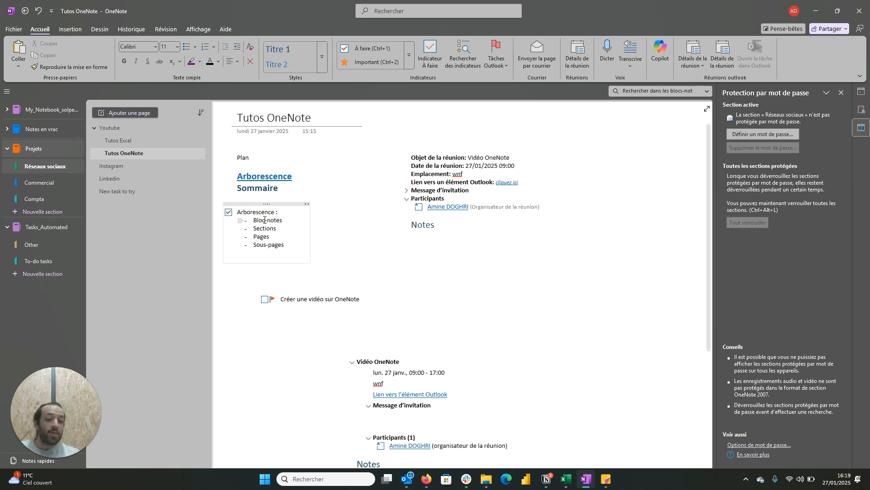
pyautogui.hotkey('ctrl', '1')
pyautogui.hotkey('ctrl', '2')
pyautogui.hotkey('ctrl', '3')
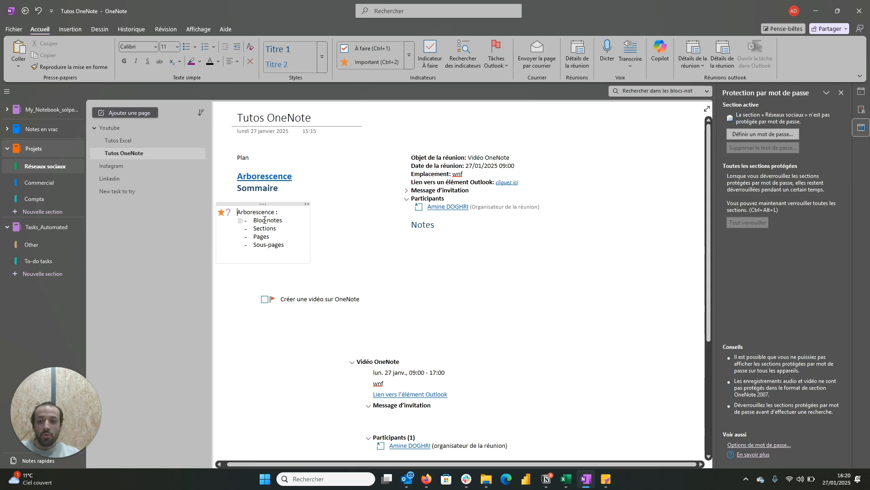
pyautogui.hotkey('ctrl', '4')
pyautogui.hotkey('ctrl', '5')
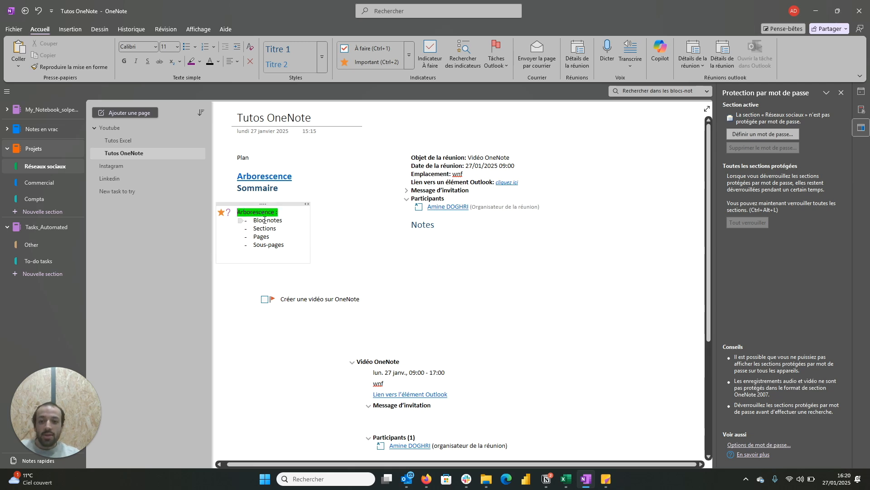
pyautogui.hotkey('ctrl', '6')
pyautogui.hotkey('ctrl', '7')
pyautogui.hotkey('ctrl', '8')
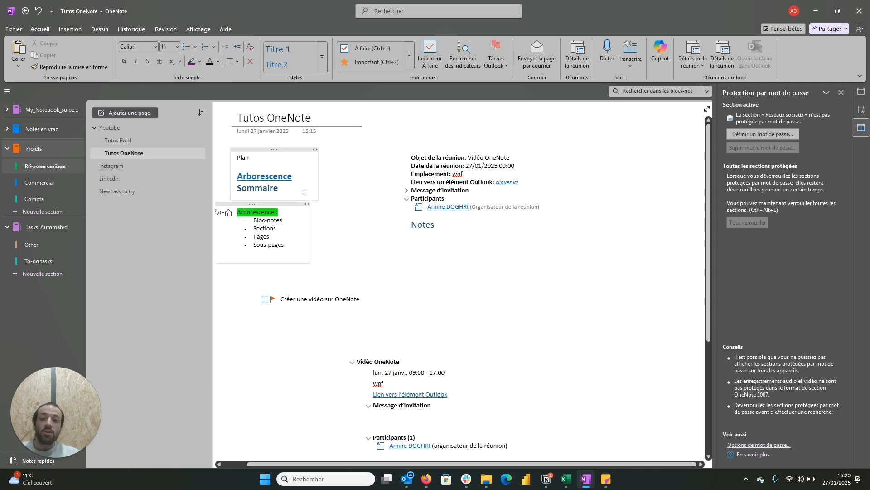
# Step: Move the Arborescence list container down and to the right, below Sommaire, and view the full list of available tags
pyautogui.moveTo(290, 204); pyautogui.dragTo(334, 227)
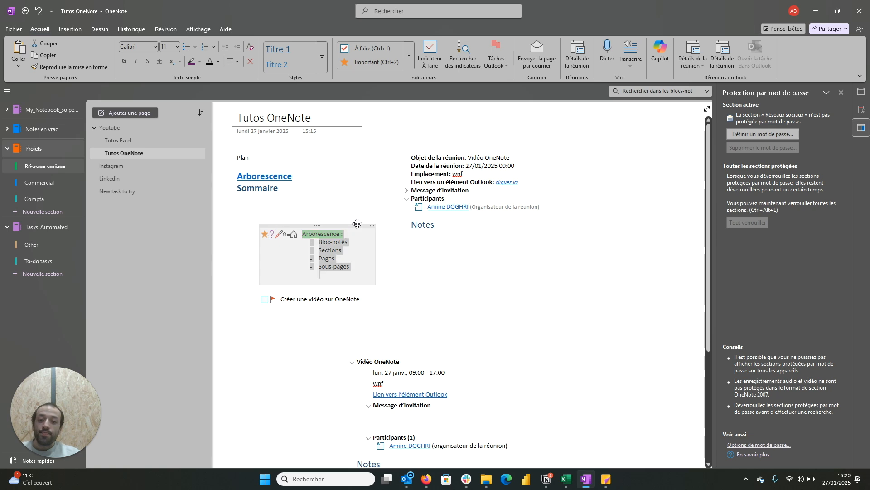
pyautogui.click(374, 166)
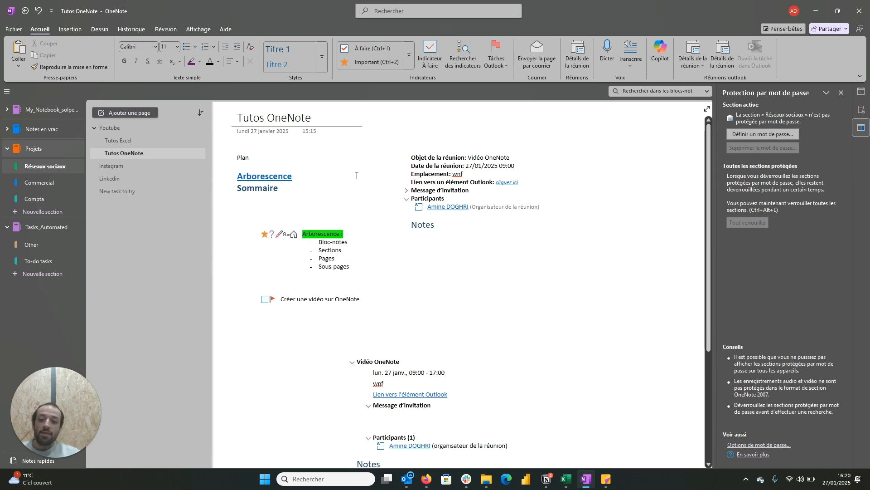
pyautogui.click(410, 61)
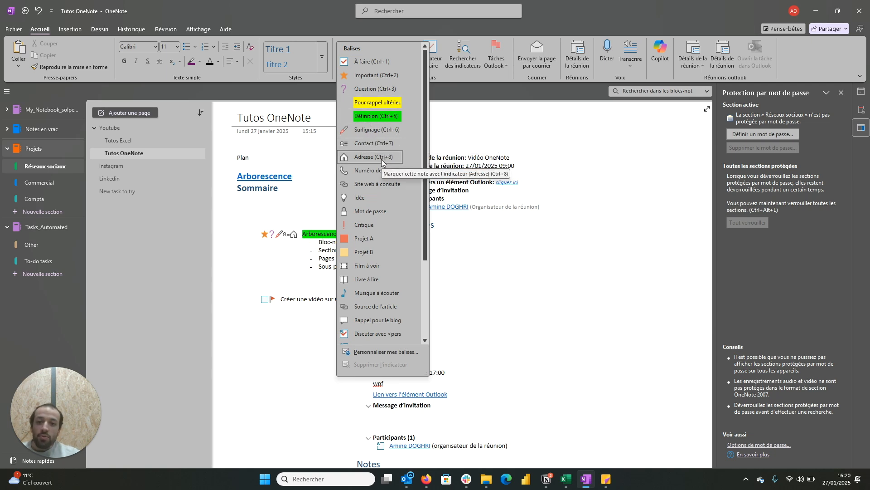
pyautogui.click(514, 261)
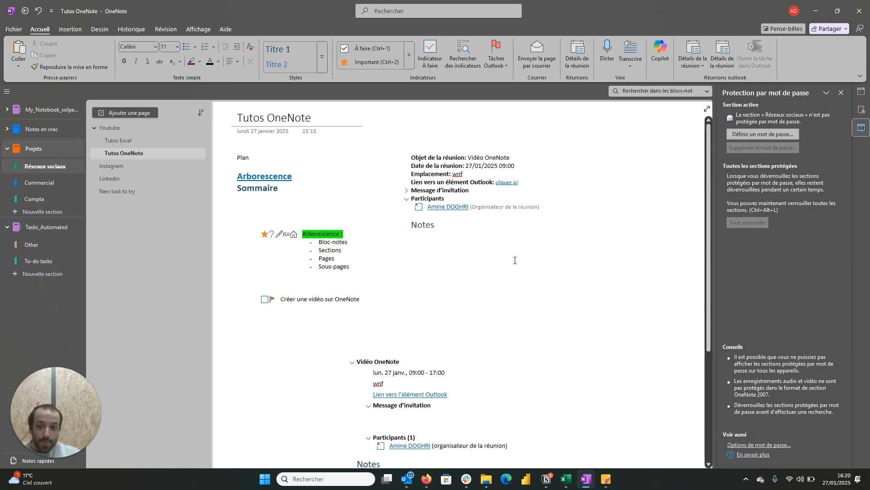
# Step: Move the Sous-pages item two places up in the Arborescence list and back down two places
pyautogui.moveTo(365, 267); pyautogui.dragTo(318, 264)
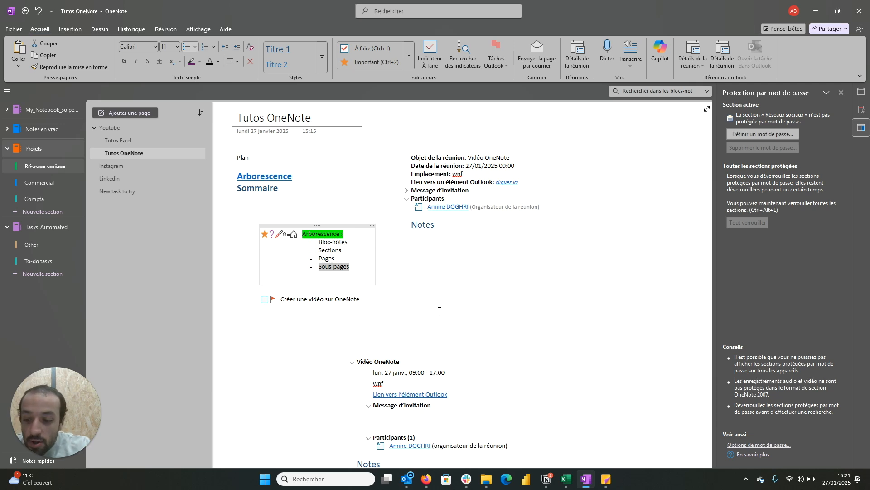
pyautogui.hotkey('alt', 'shift', 'Up')
pyautogui.hotkey('alt', 'shift', 'Up')
pyautogui.hotkey('alt', 'shift', 'Down')
pyautogui.hotkey('alt', 'shift', 'Down')
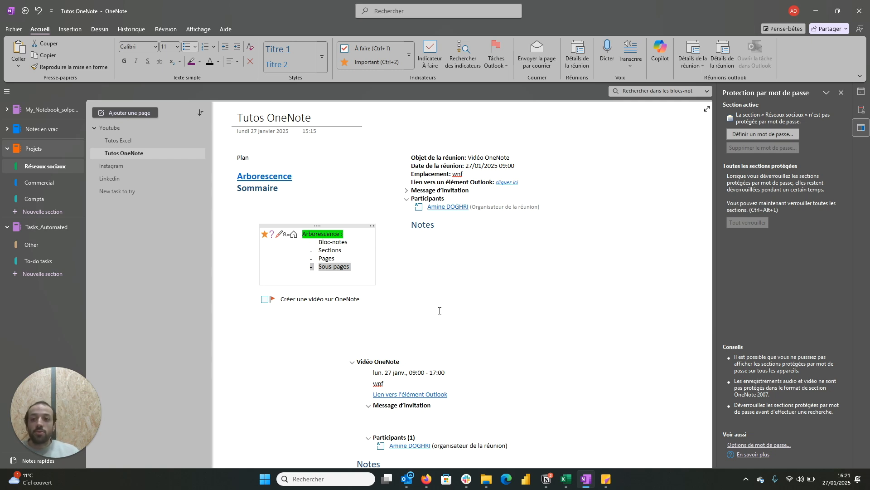
pyautogui.click(99, 29)
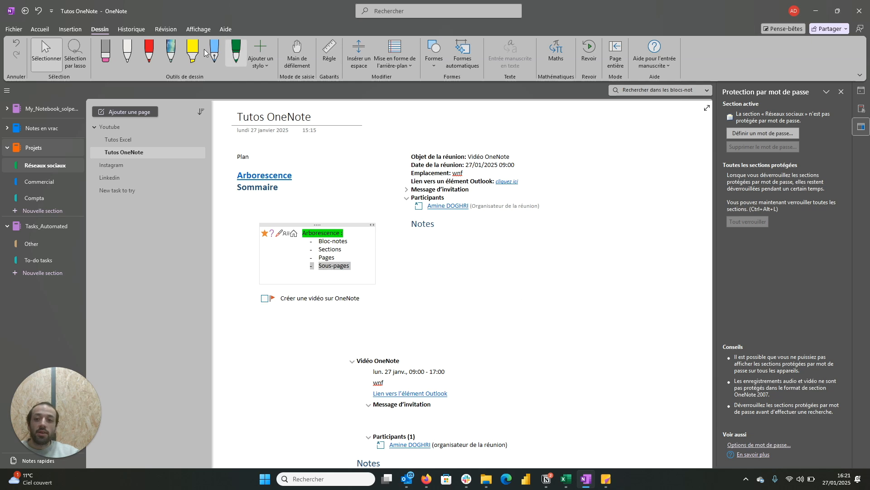
pyautogui.click(132, 29)
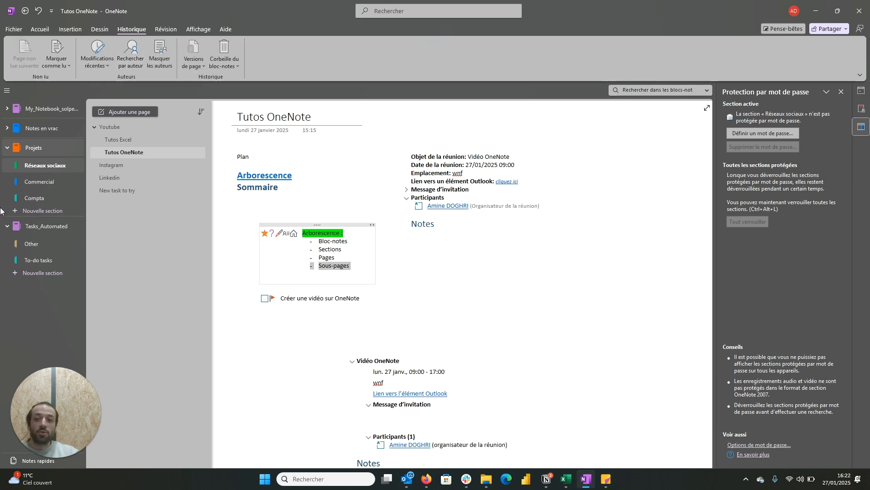